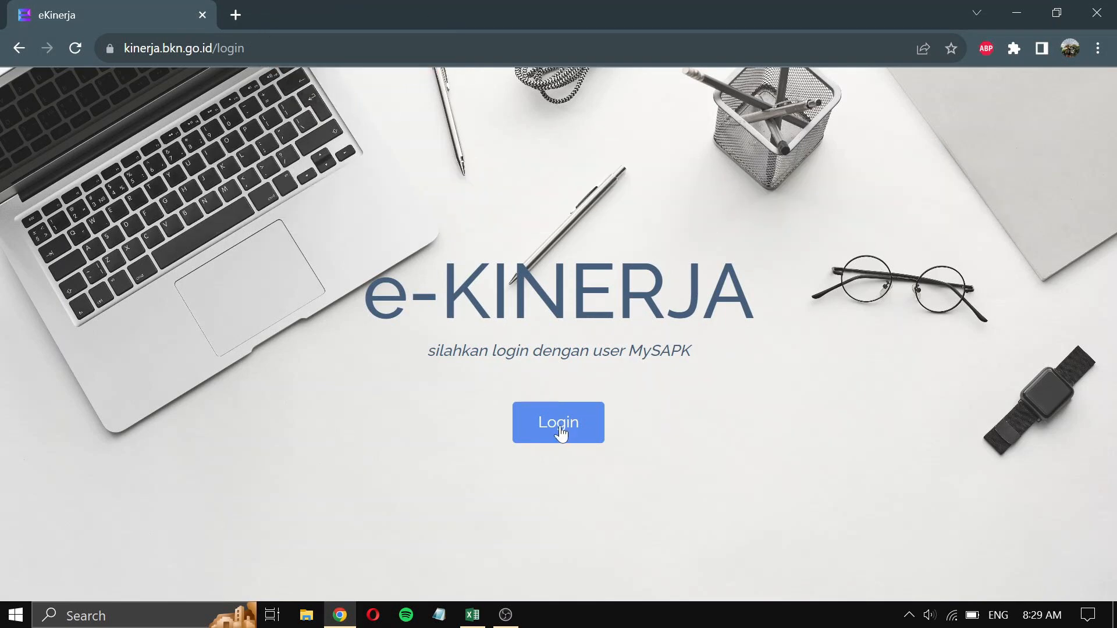
- Sign in to e-Kinerja through SIASN SSO with the NIP account and password
left_click(560, 431)
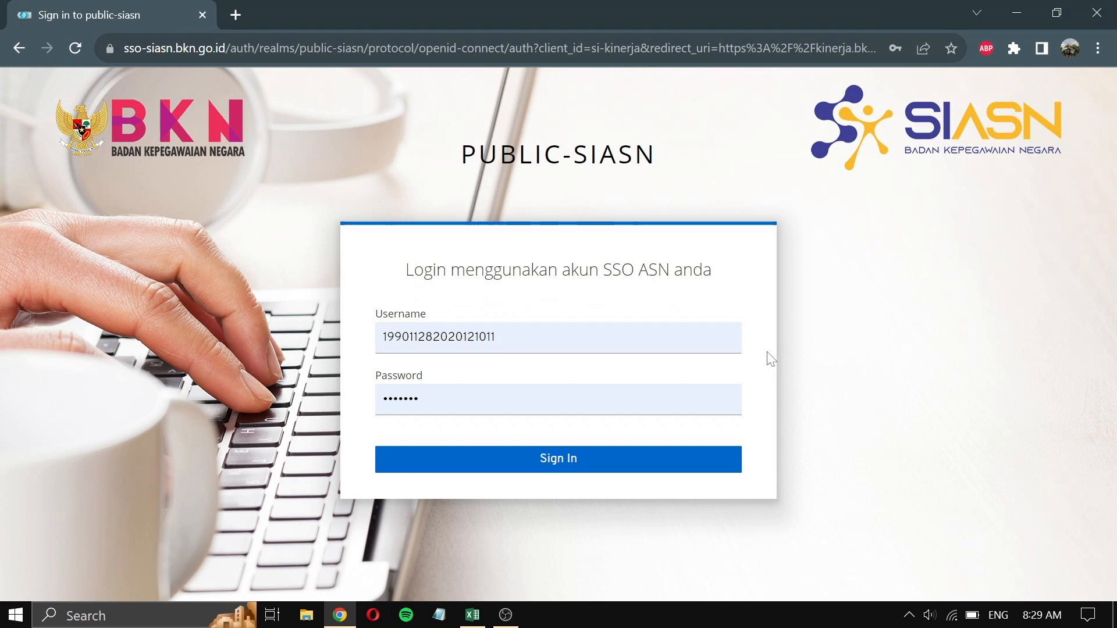
left_click(621, 458)
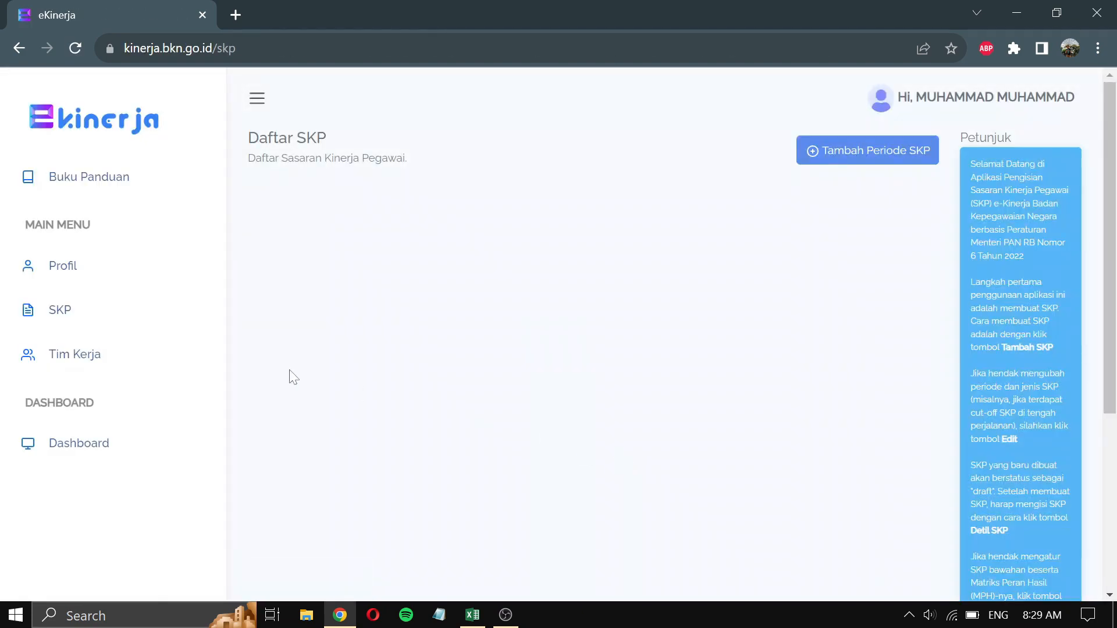
- Open Profil Pegawai and scroll down to the Data Pribadi and unit kerja (UPTD SMP NEGERI 10) details
left_click(62, 276)
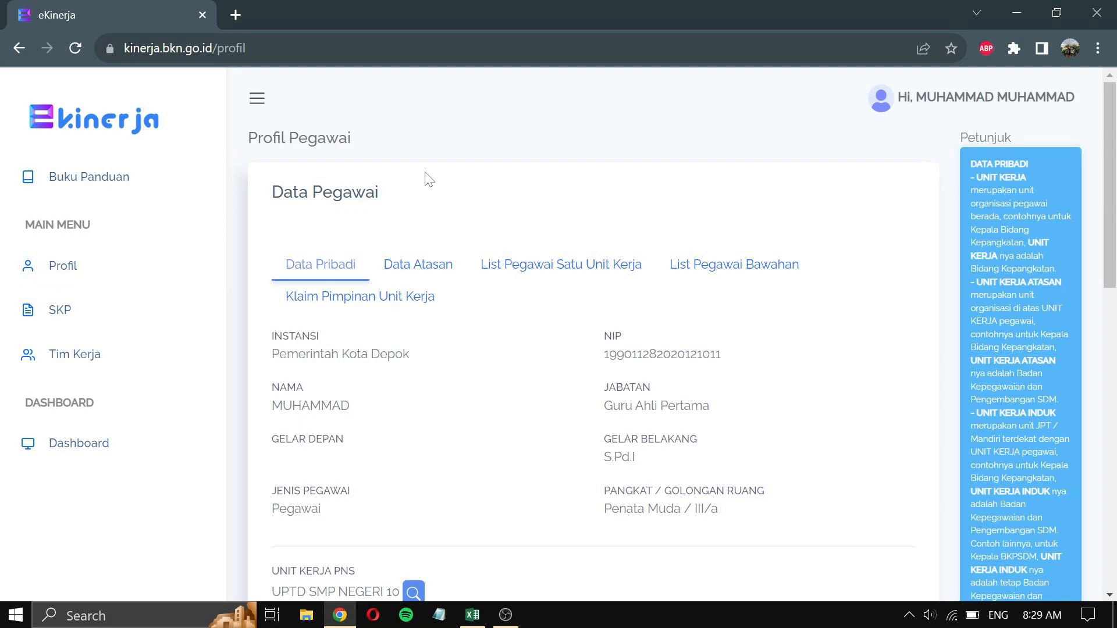
scroll(524, 417, "down", 5)
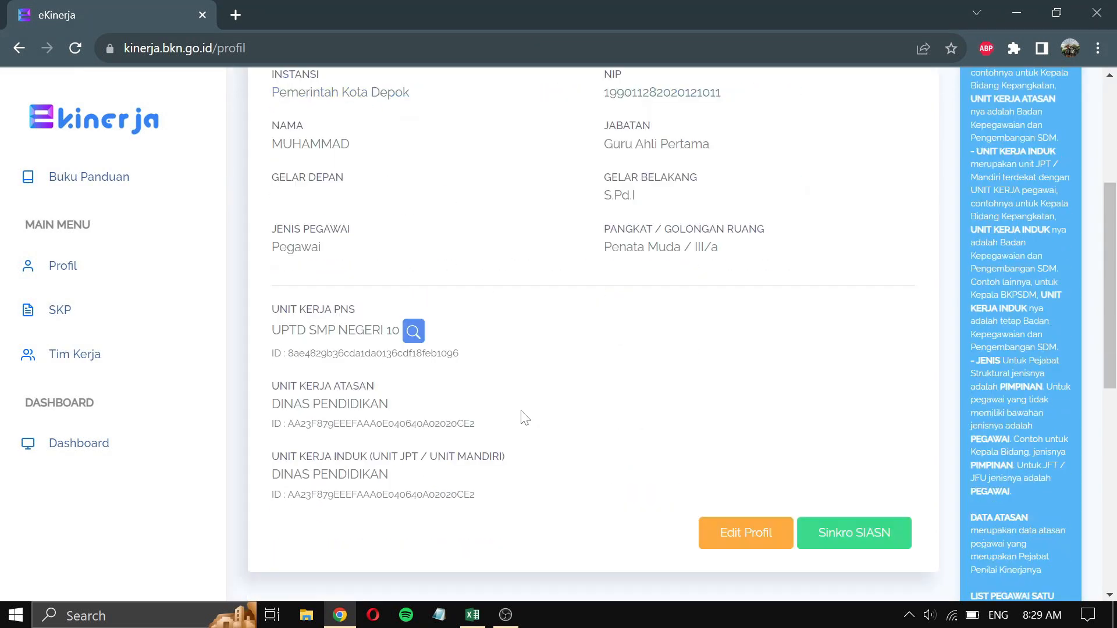
scroll(524, 417, "down", 3)
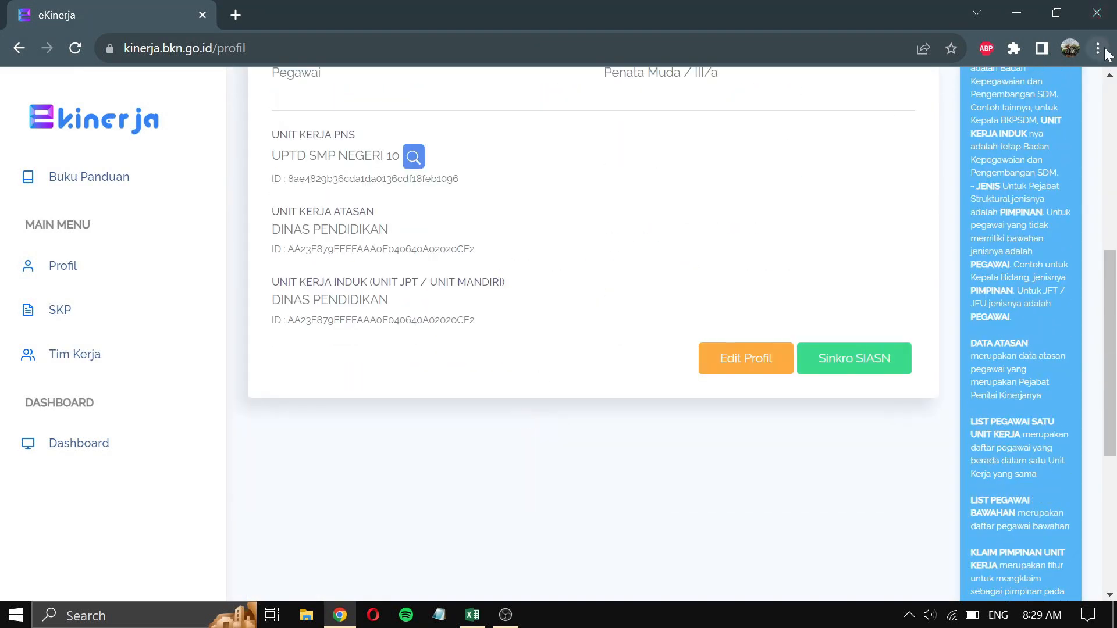
left_click(1104, 50)
- In an Incognito window, open myasn.bkn.go.id's Lupa Password form and autofill the NIP and e-mail
left_click(1058, 108)
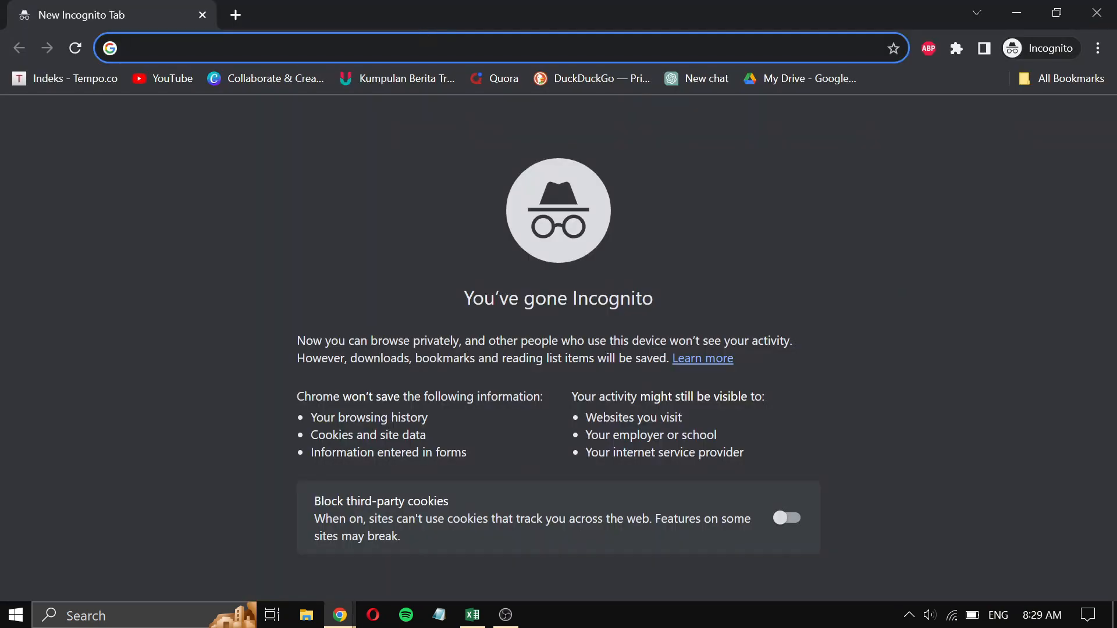
type("myasn.bkn.go.id")
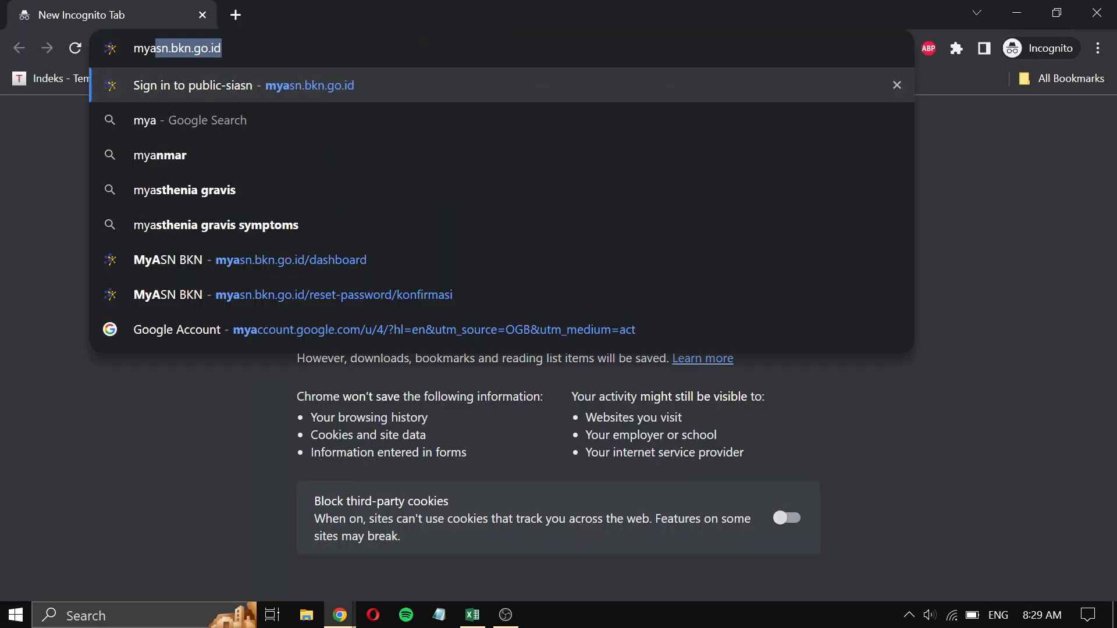
key("Return")
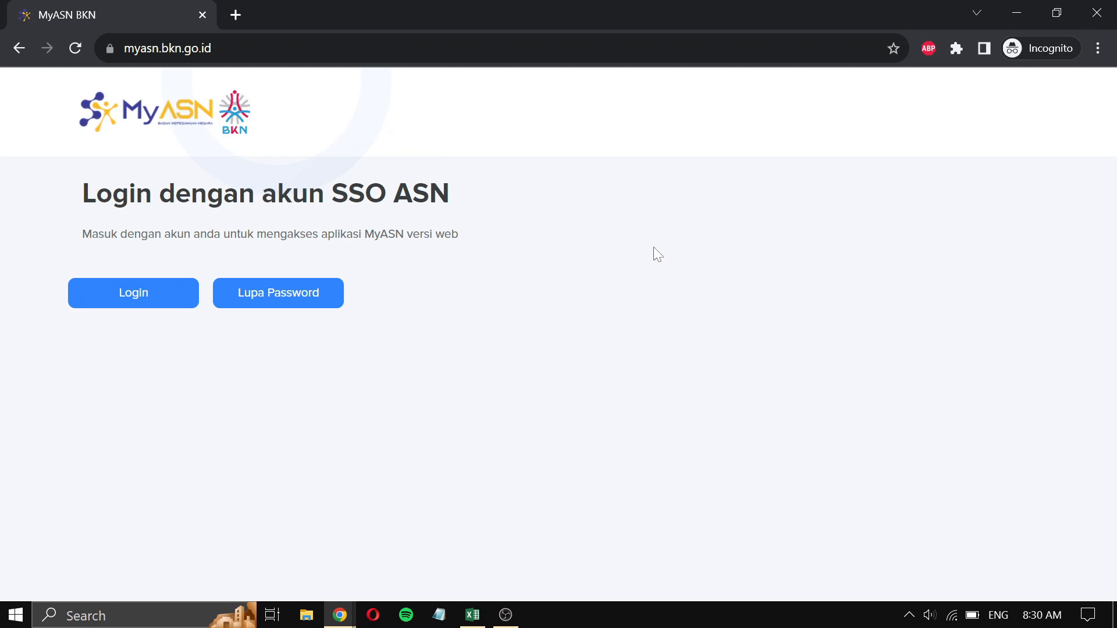
left_click(332, 303)
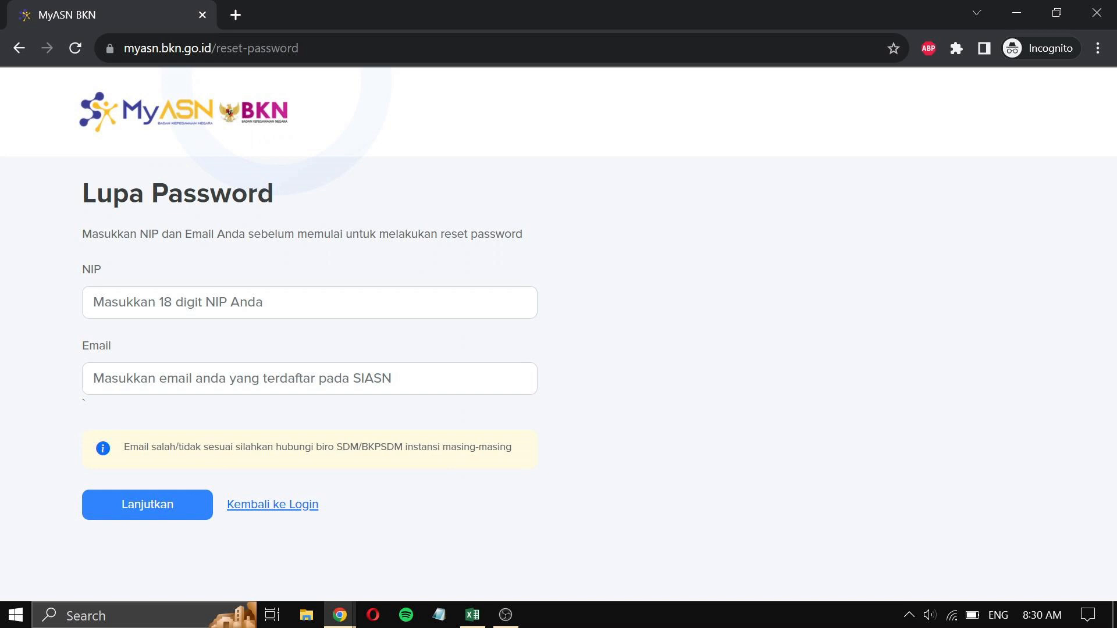
left_click(150, 520)
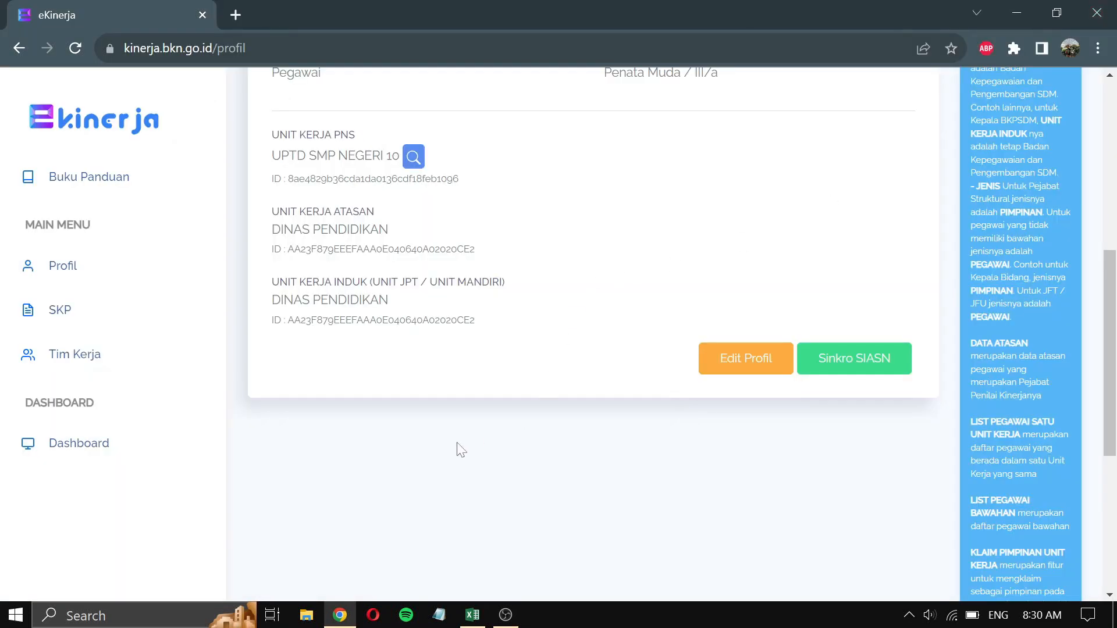
- Review the supervisor's details under Data Atasan, then return to the empty Daftar SKP list
scroll(461, 450, "up", 7)
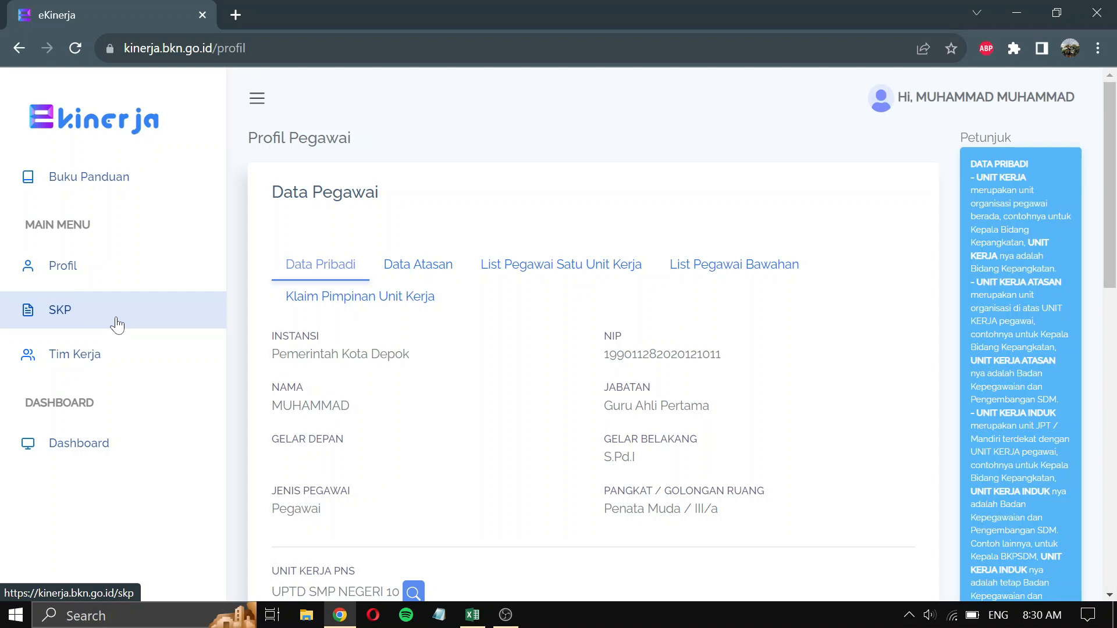
left_click(413, 265)
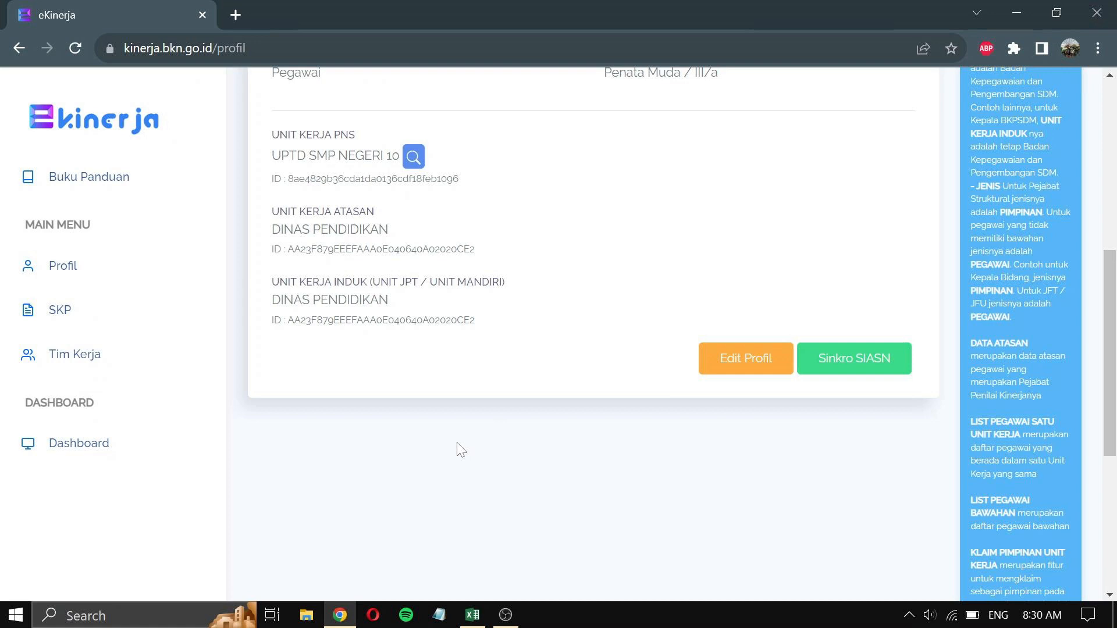
scroll(462, 450, "up", 8)
left_click(412, 265)
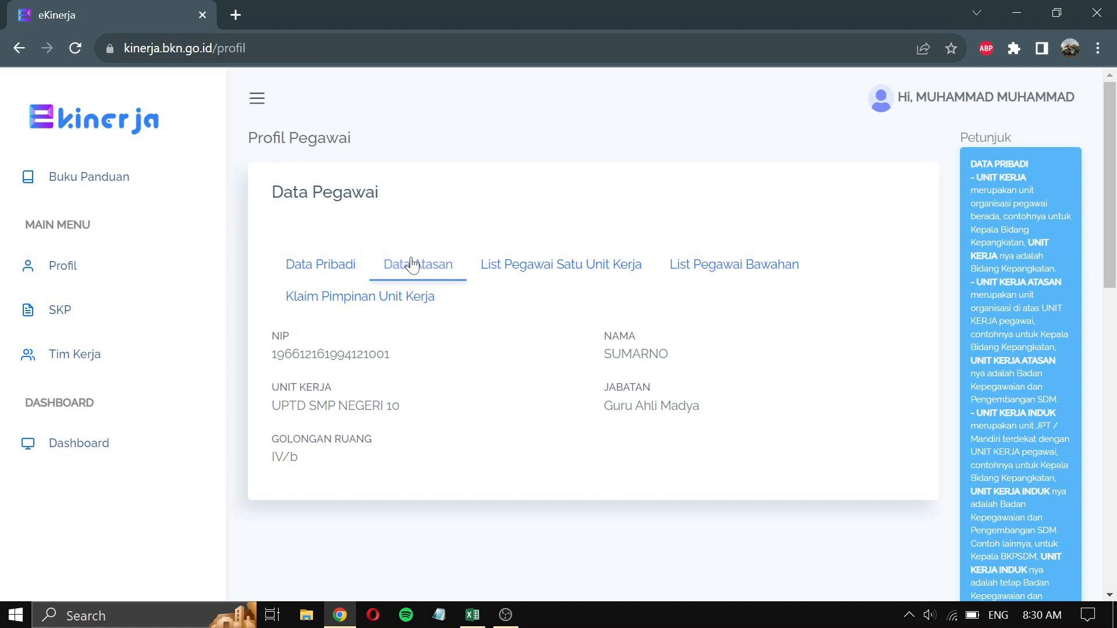
left_click(73, 311)
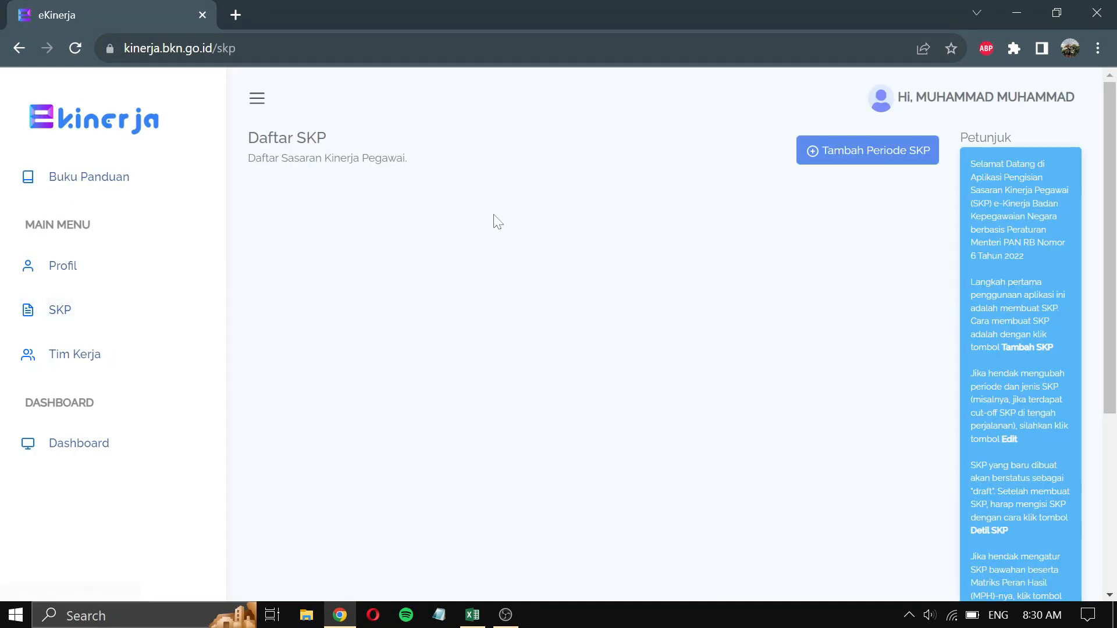
- Start a new SKP period with Periode Awal 01/01/2023
left_click(893, 159)
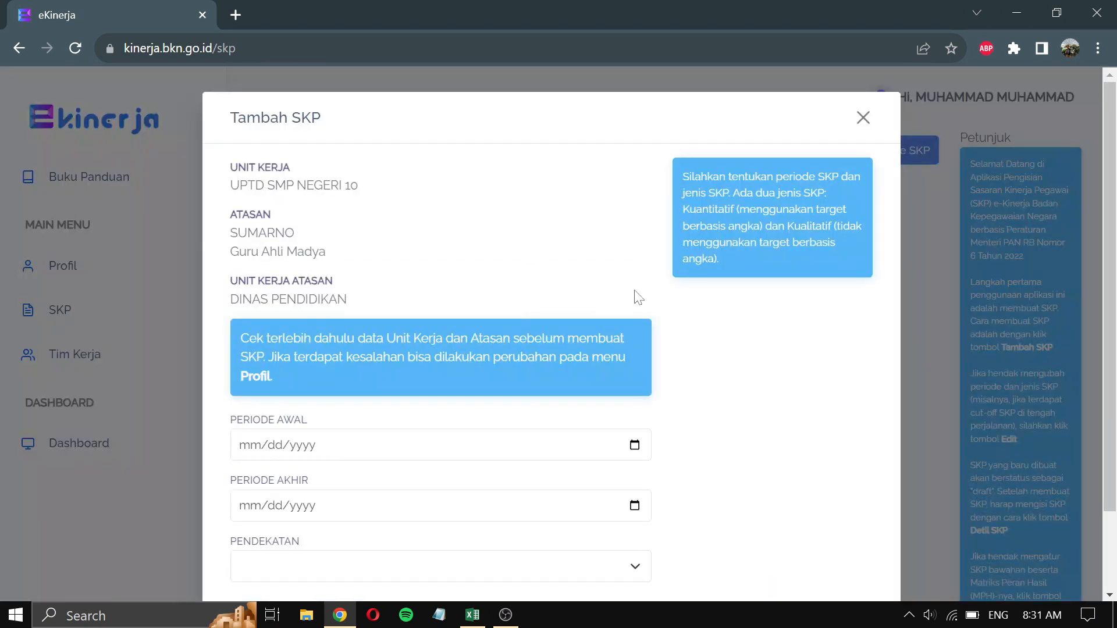
scroll(724, 362, "down", 2)
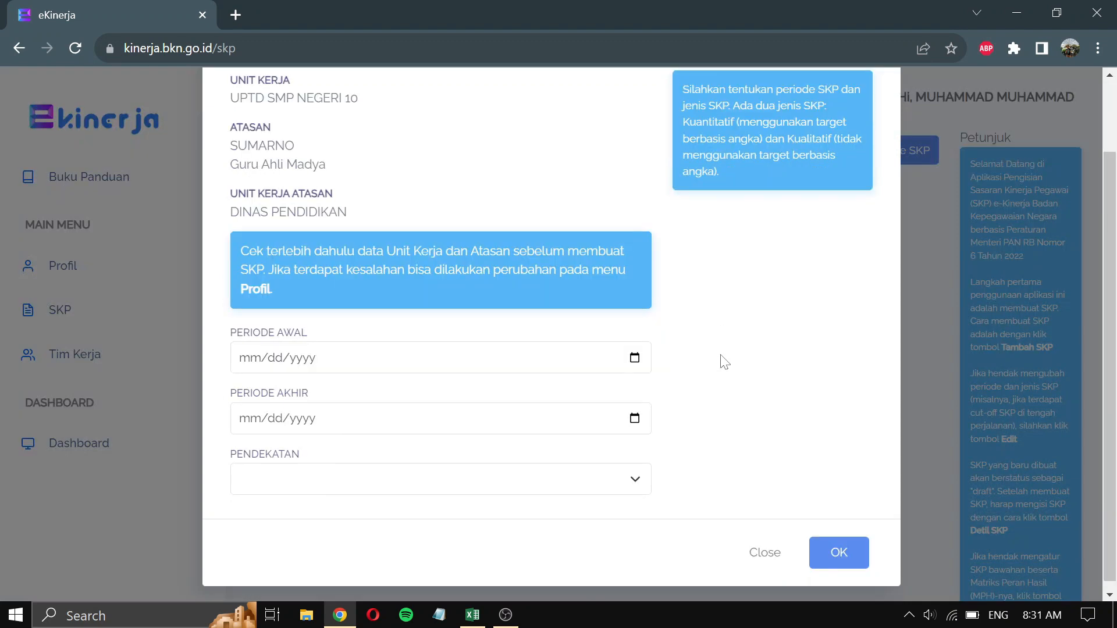
left_click(635, 359)
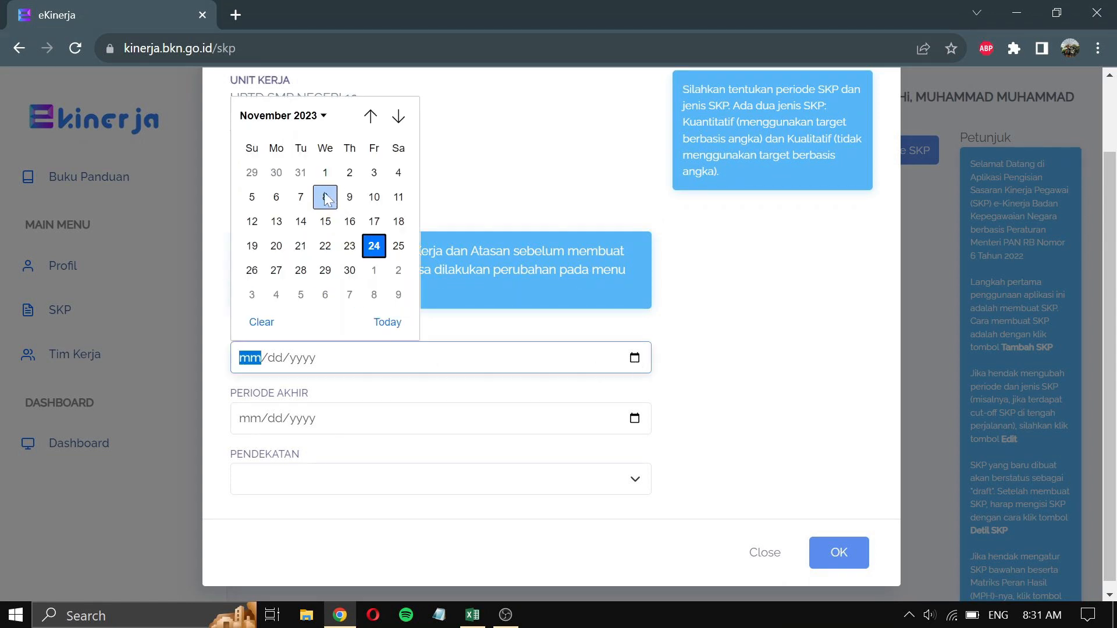
left_click(306, 118)
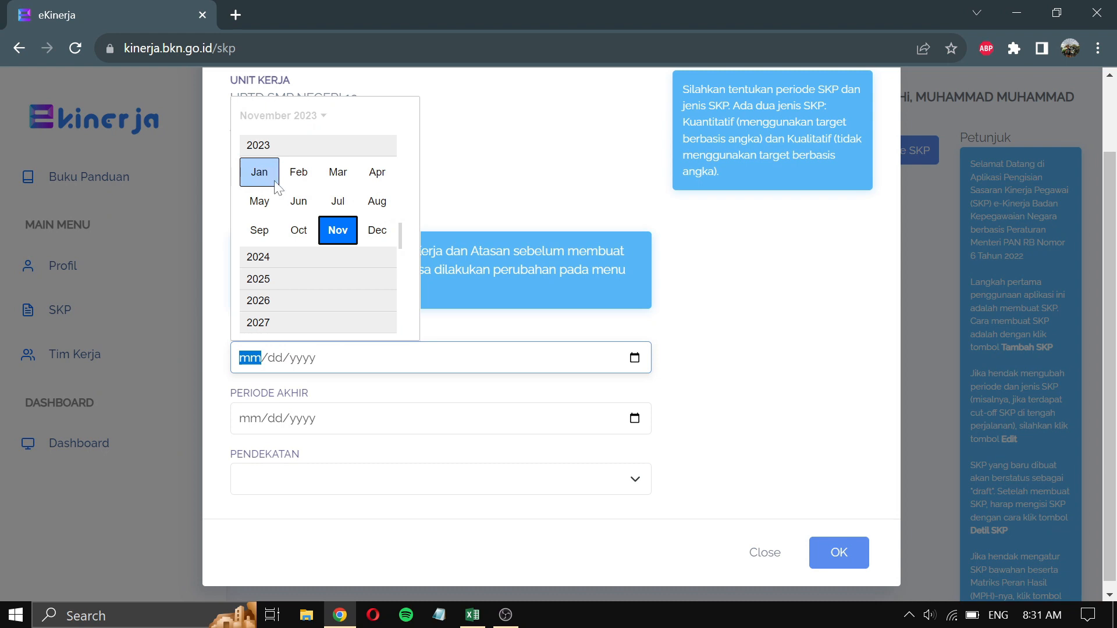
left_click(260, 182)
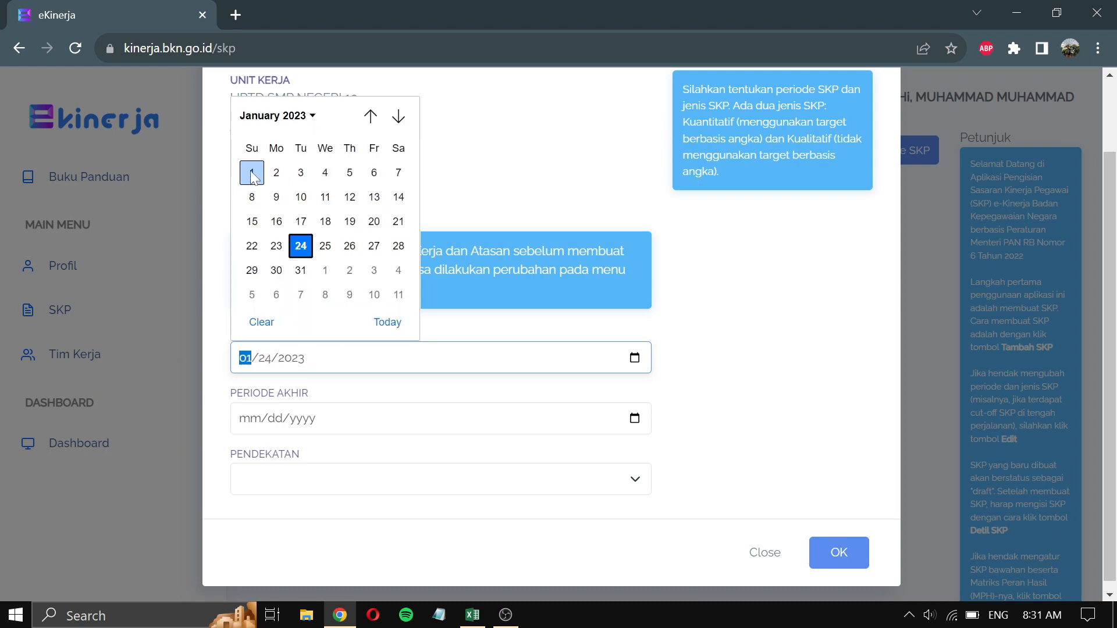
left_click(252, 175)
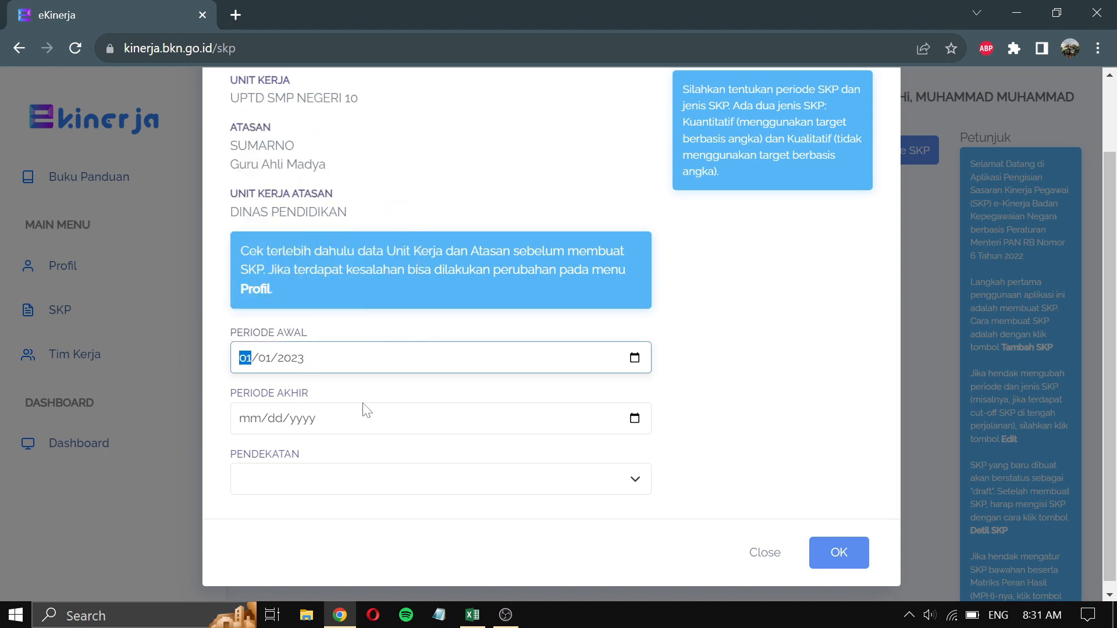
- Set Periode Akhir to 12/31/2023 and Pendekatan to Kuantitatif, then save the period
left_click(634, 420)
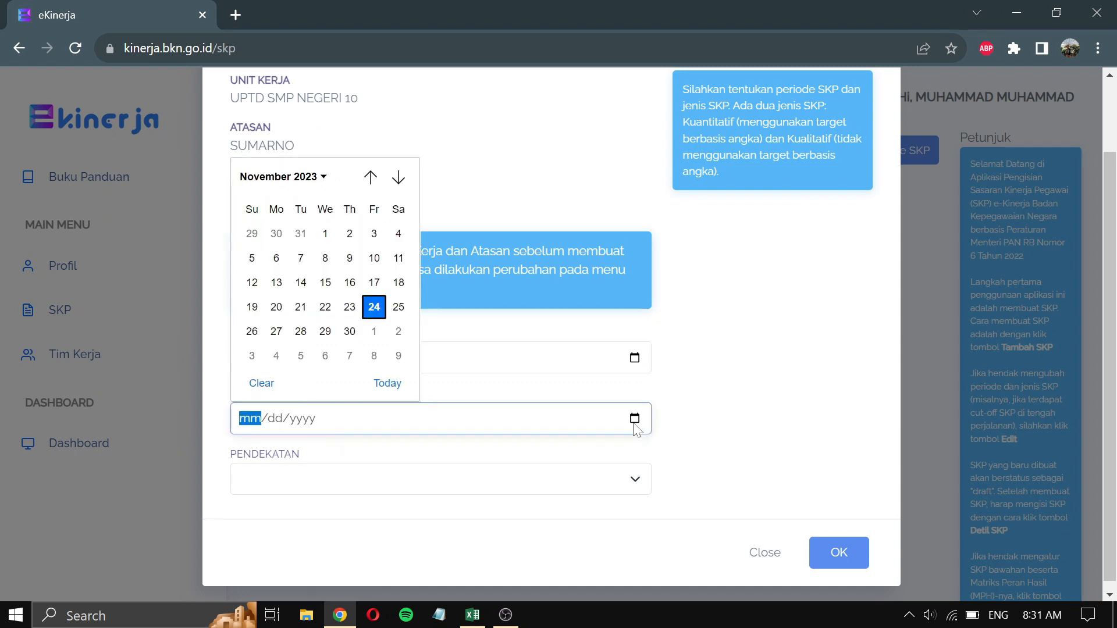
left_click(326, 182)
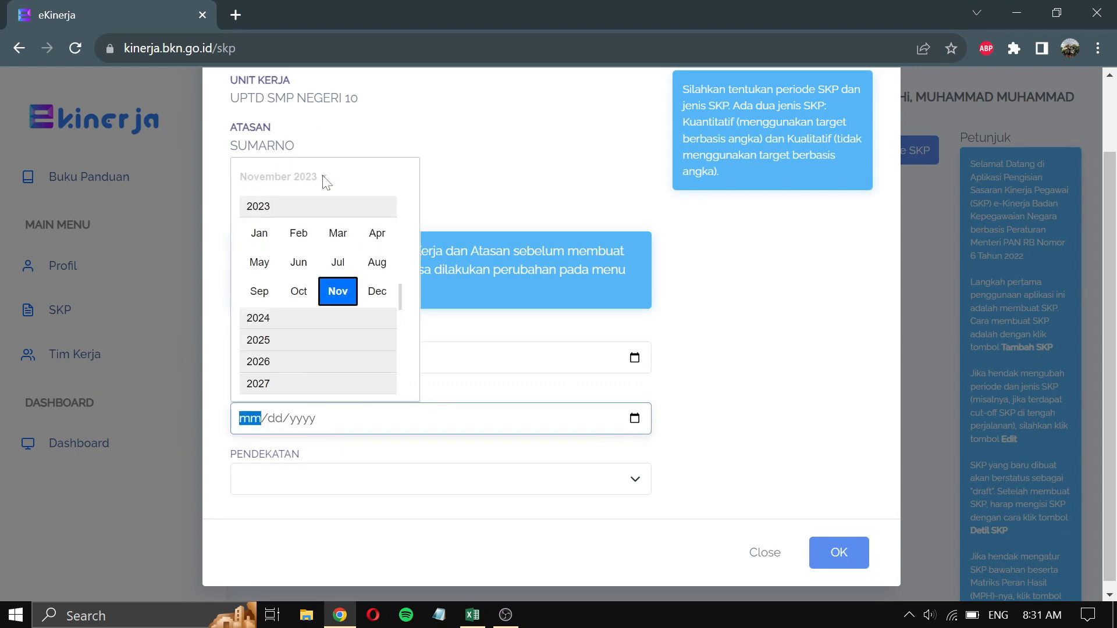
left_click(383, 296)
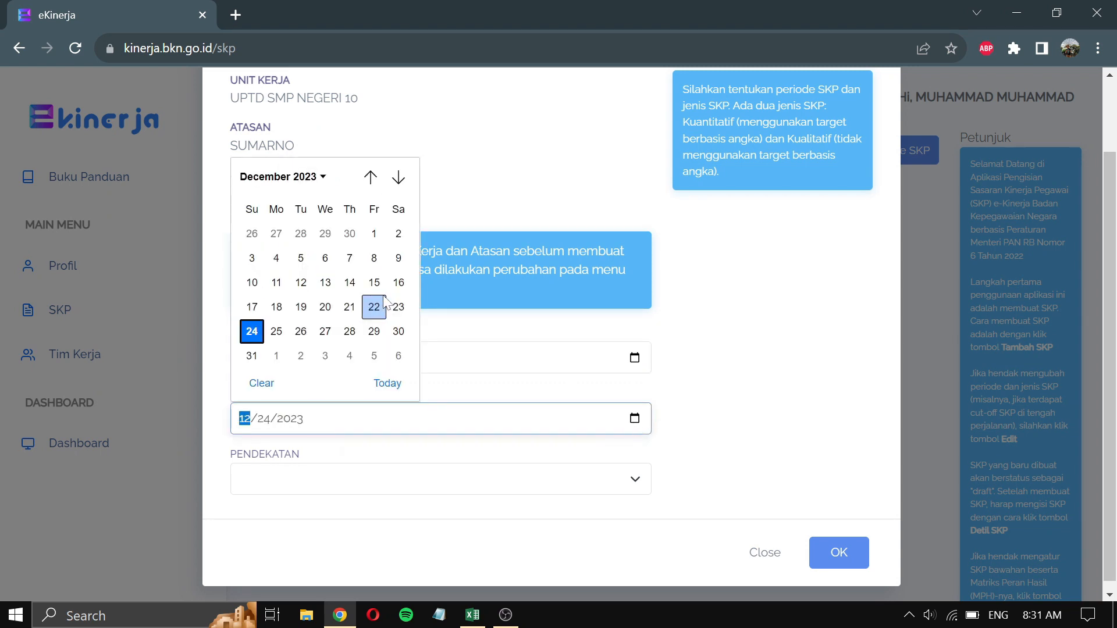
left_click(252, 356)
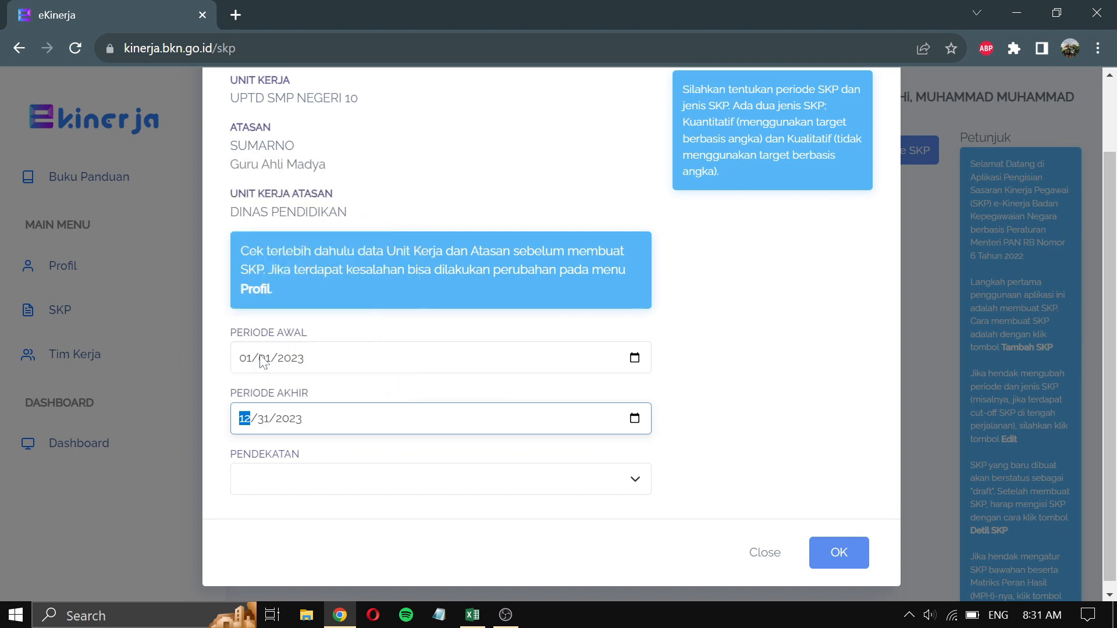
left_click(634, 482)
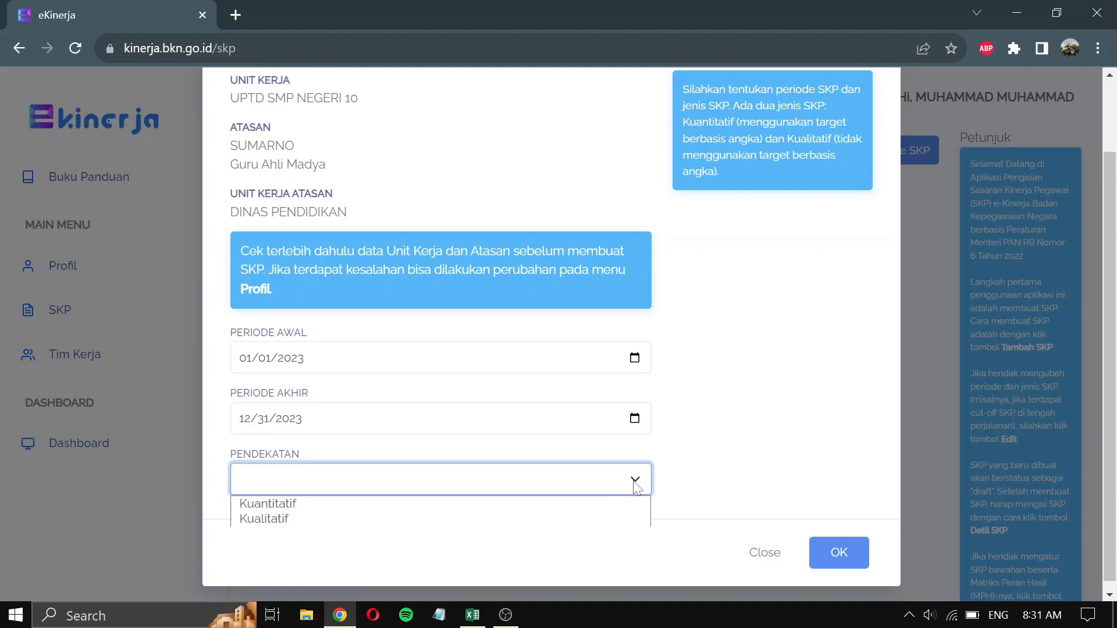
left_click(448, 508)
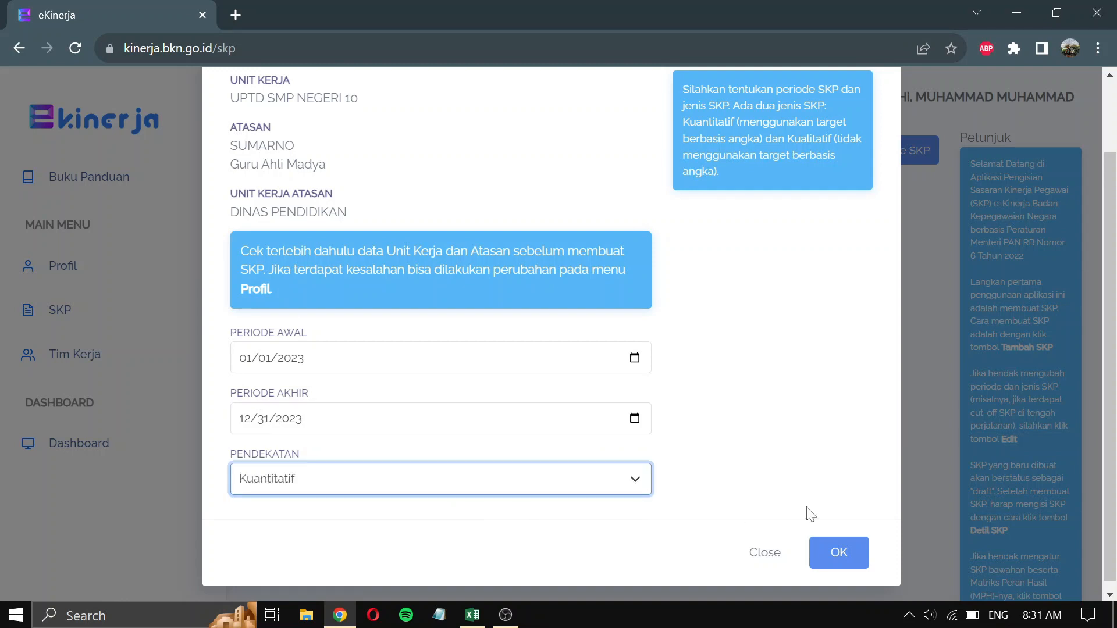
left_click(859, 562)
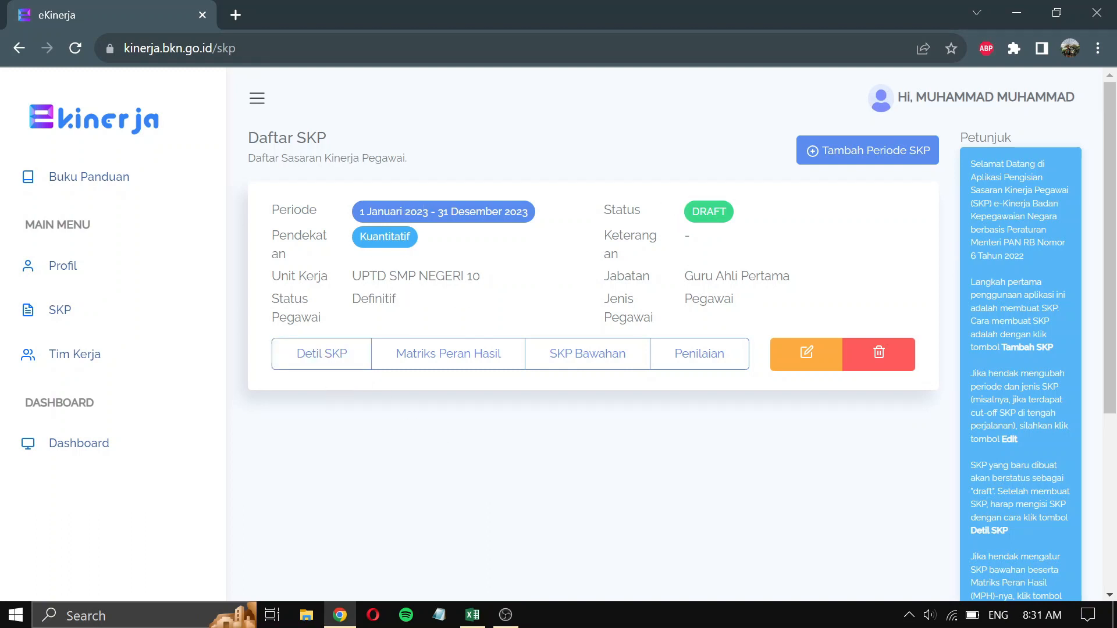
left_click(343, 368)
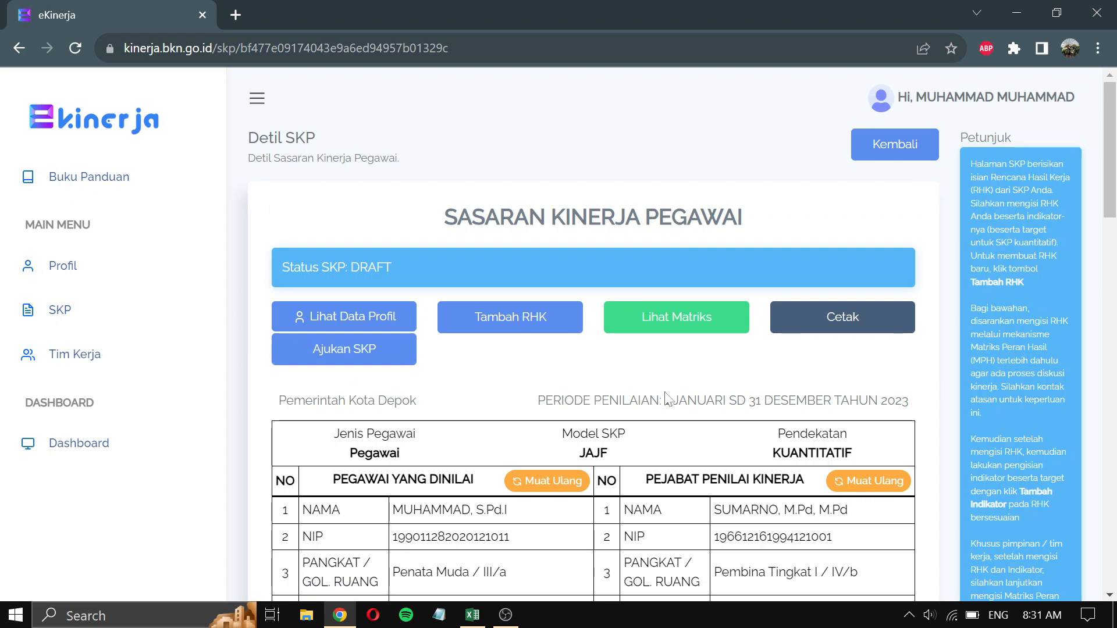
scroll(892, 372, "down", 3)
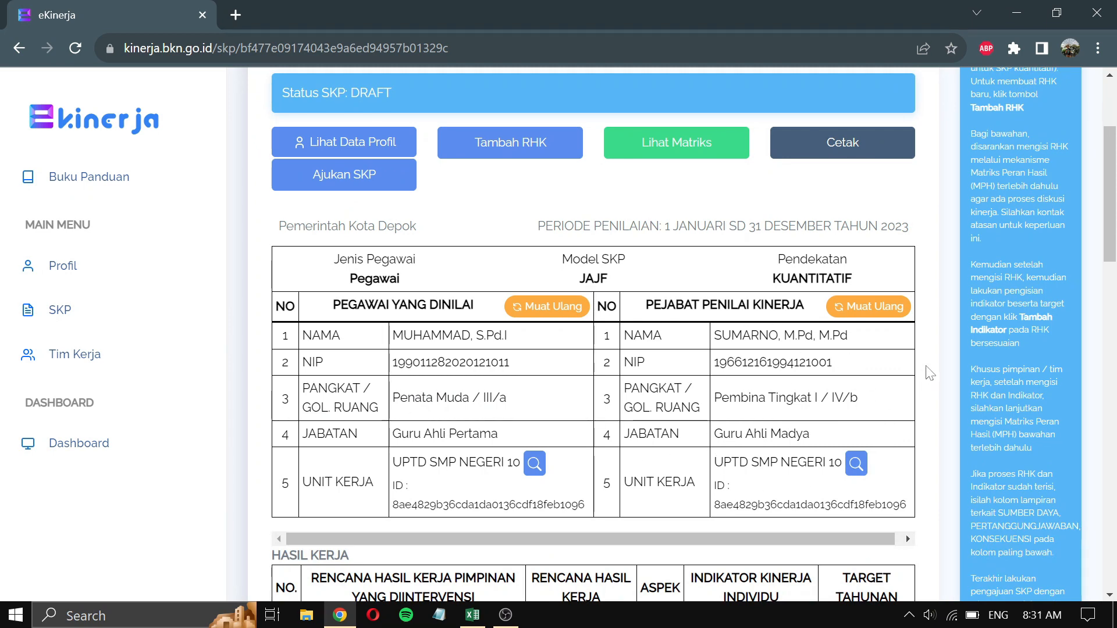
scroll(930, 373, "down", 1)
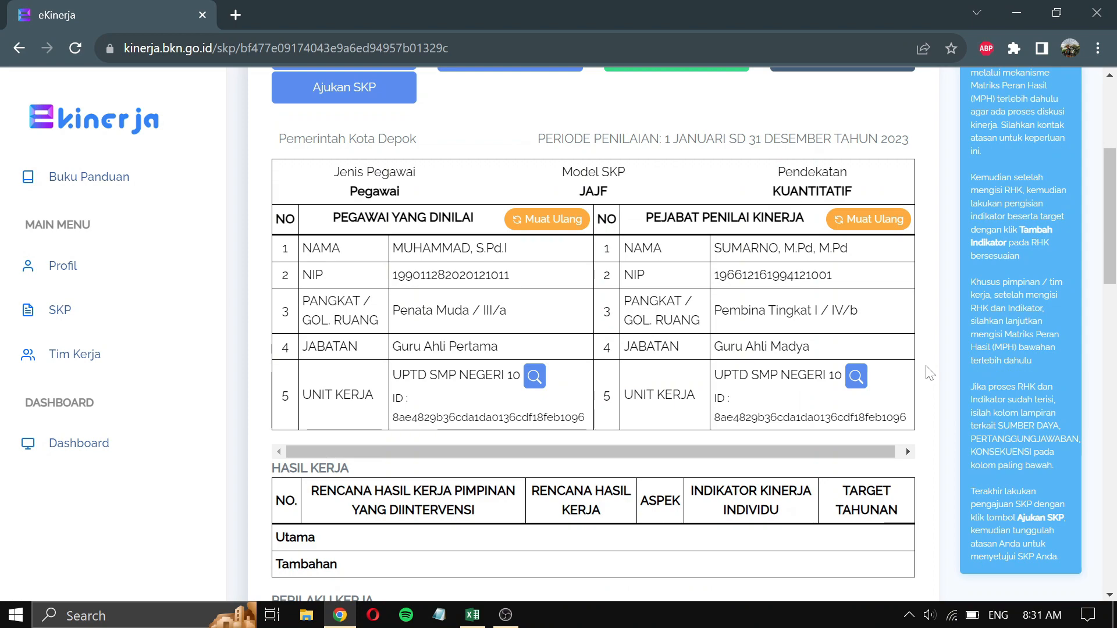
scroll(930, 373, "down", 1)
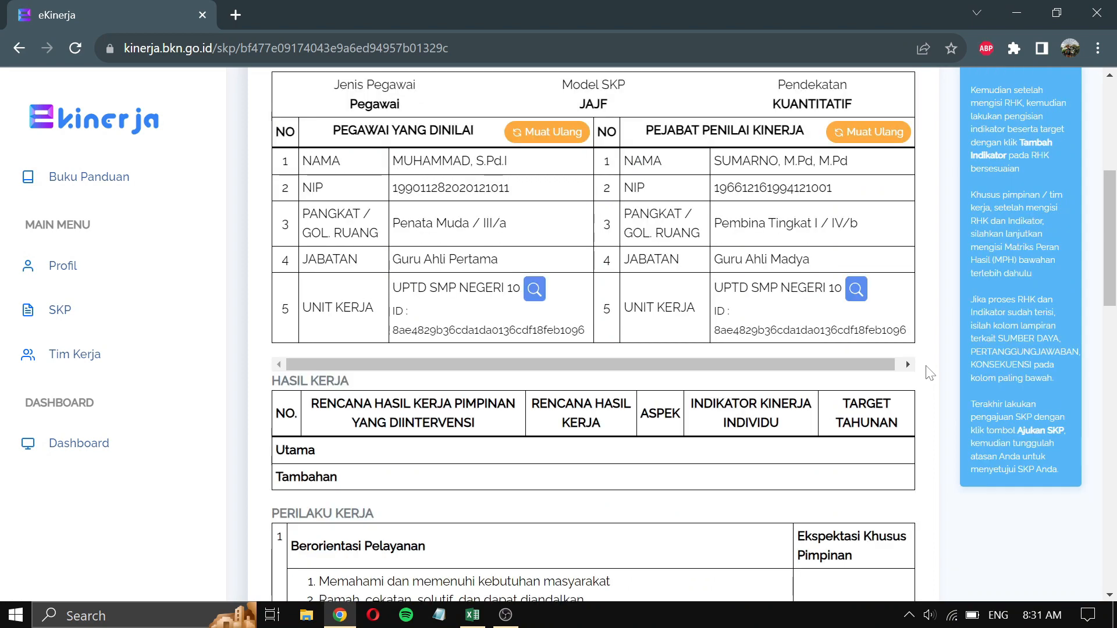
scroll(930, 373, "down", 7)
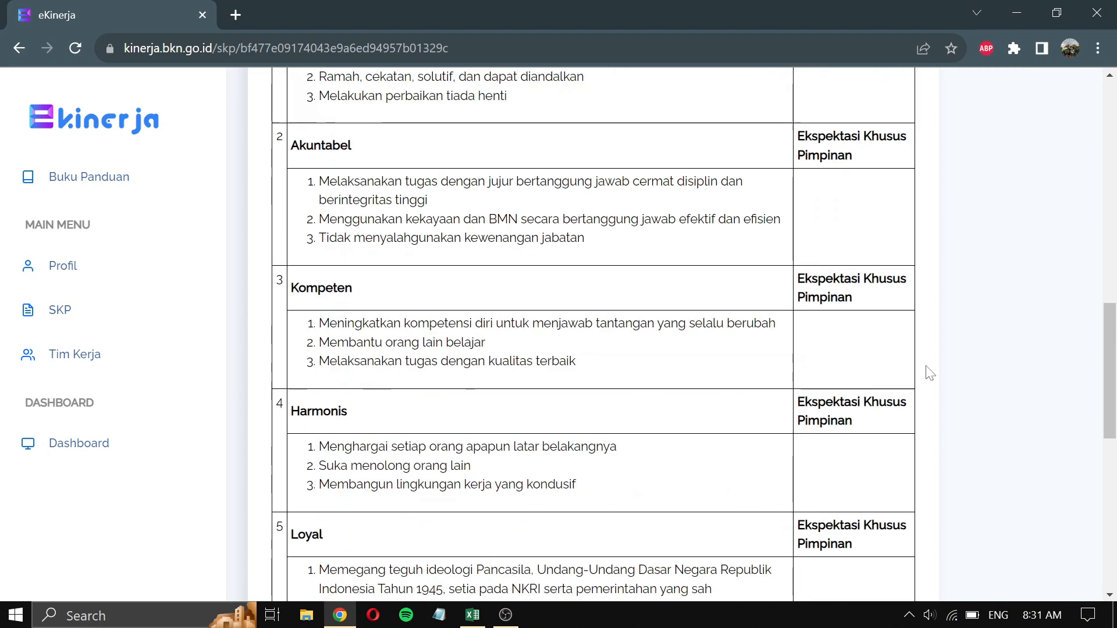
scroll(930, 373, "down", 8)
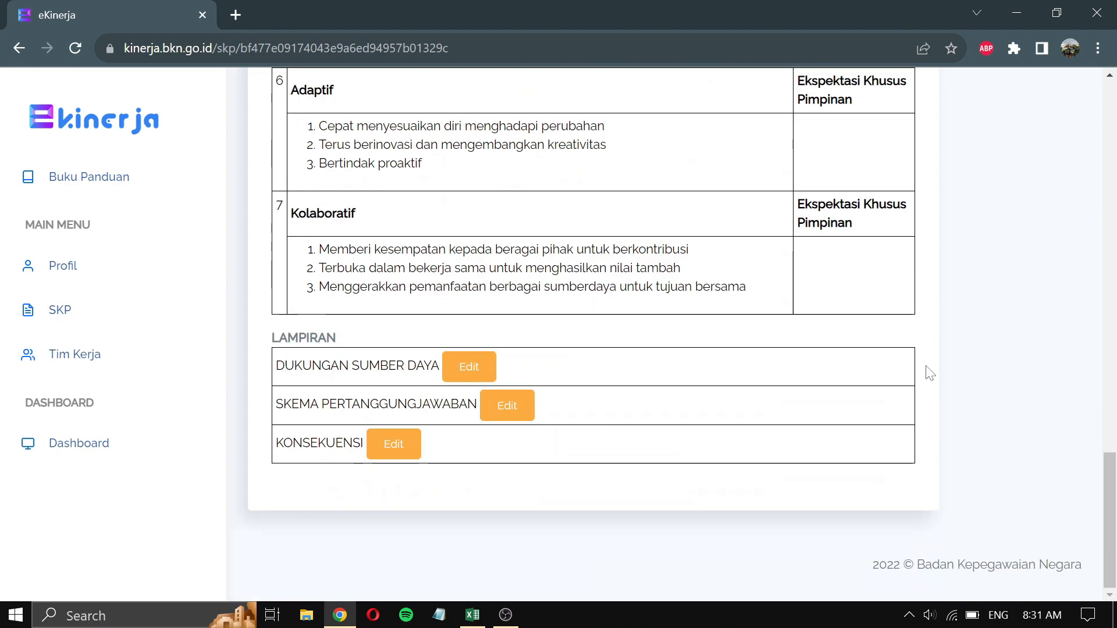
scroll(930, 373, "up", 15)
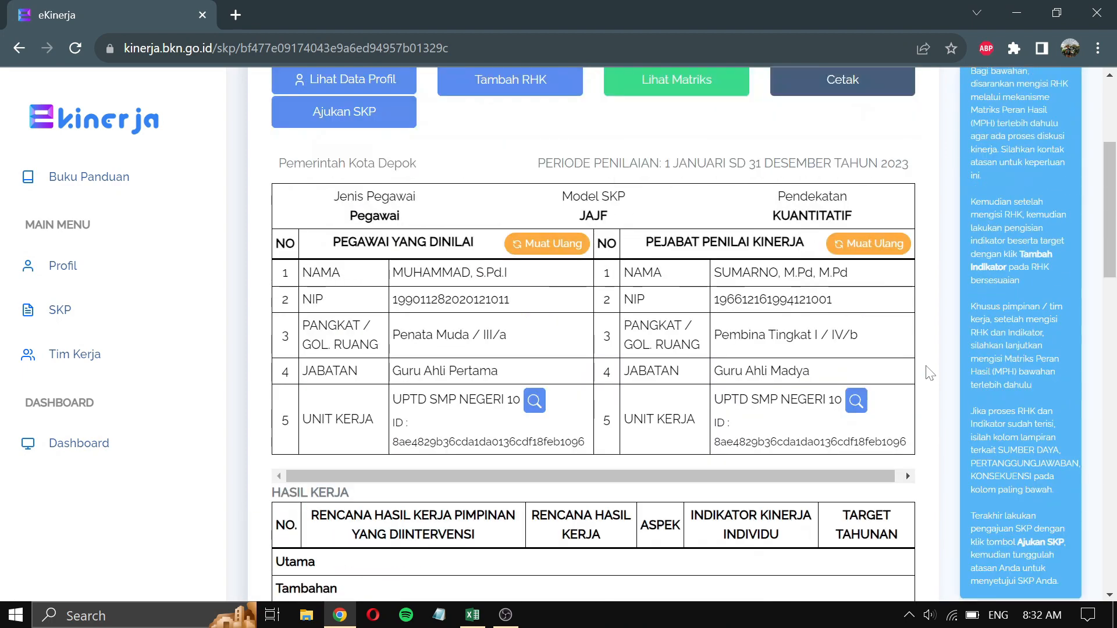
scroll(930, 373, "up", 3)
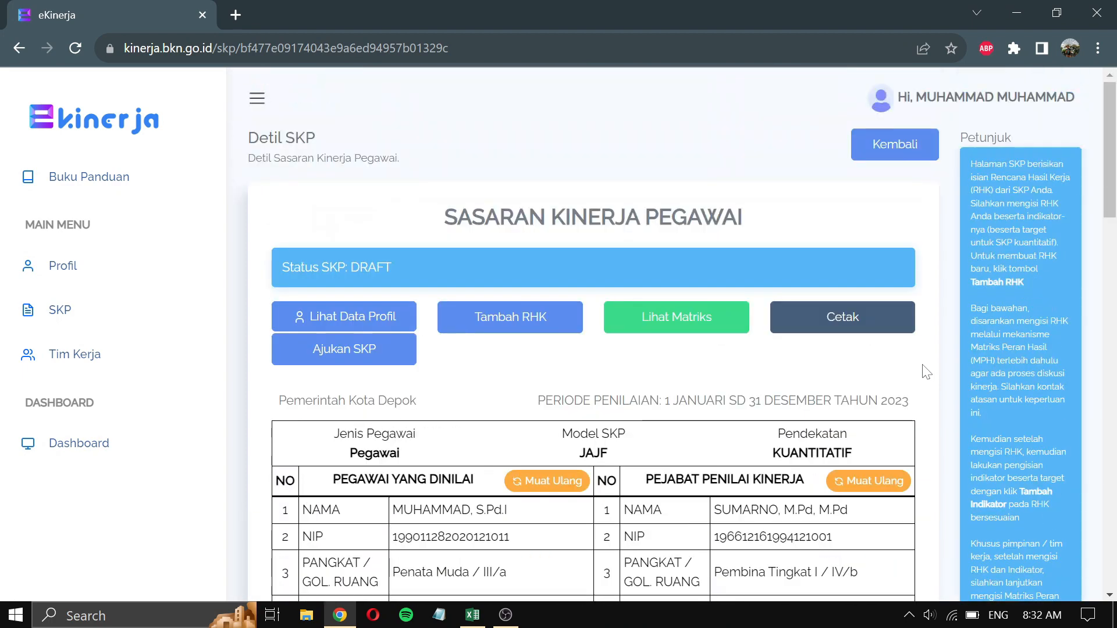
scroll(926, 371, "down", 1)
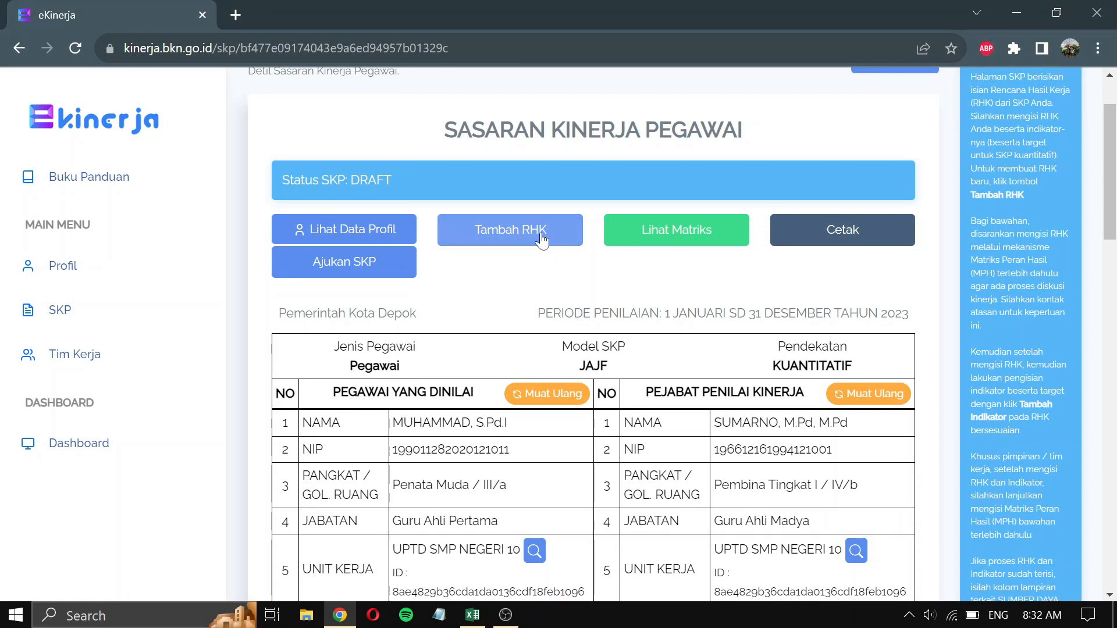
- Open the Tambah RHK dialog on the 2023 draft SKP
left_click(563, 236)
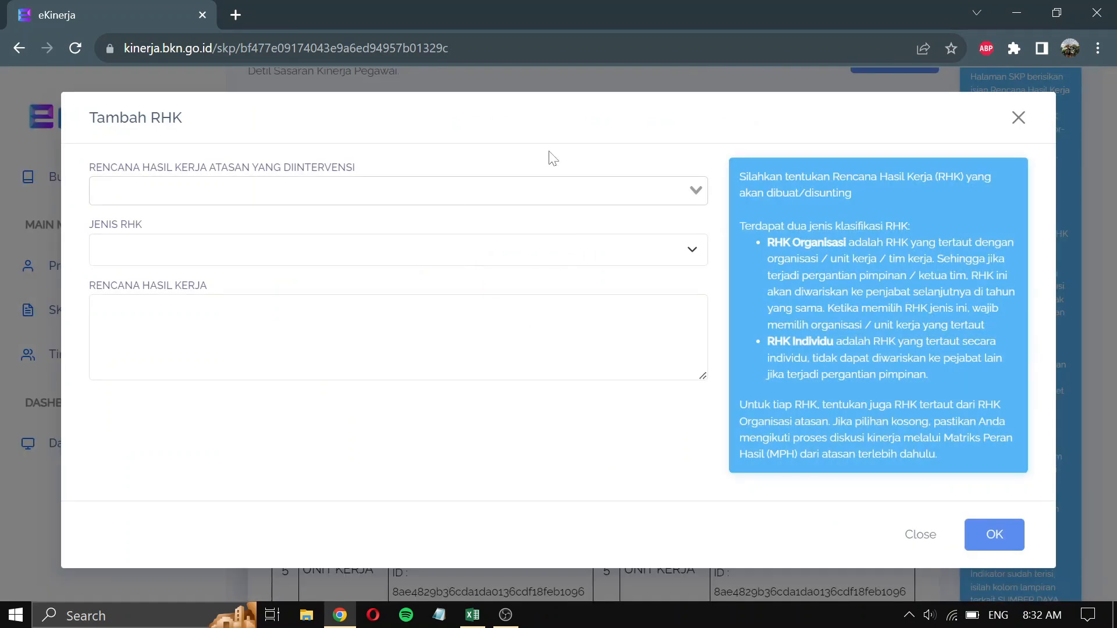
mouse_move(474, 620)
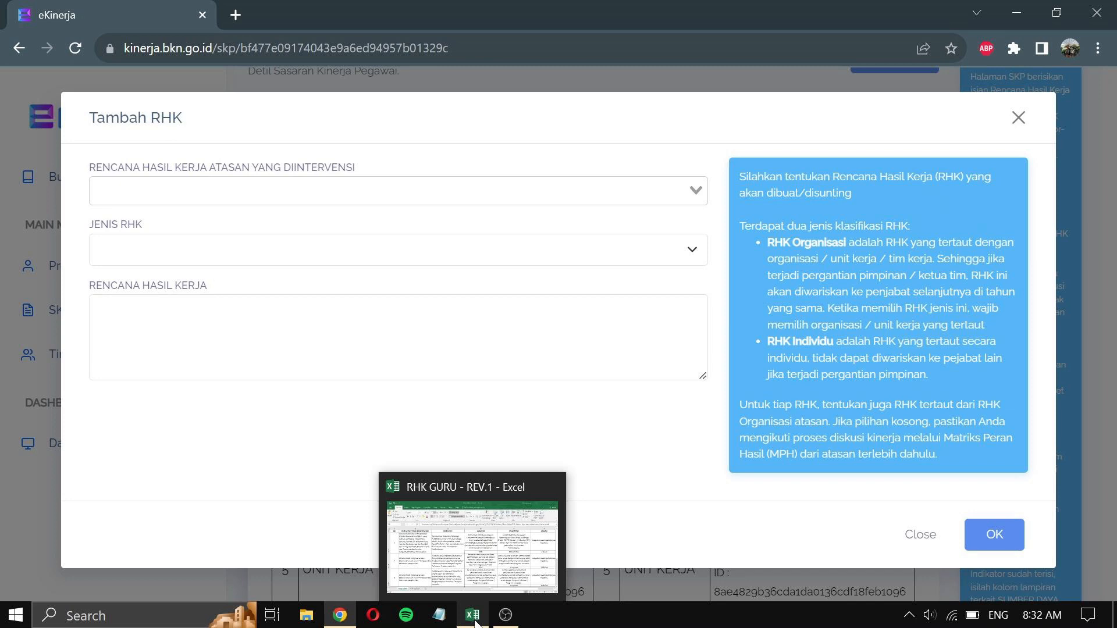
- Copy 'Tersusunnya Dokumen Persiapan Pembelajaran Guru…' from cell C2 of the RHK GURU - REV.1 workbook
left_click(472, 616)
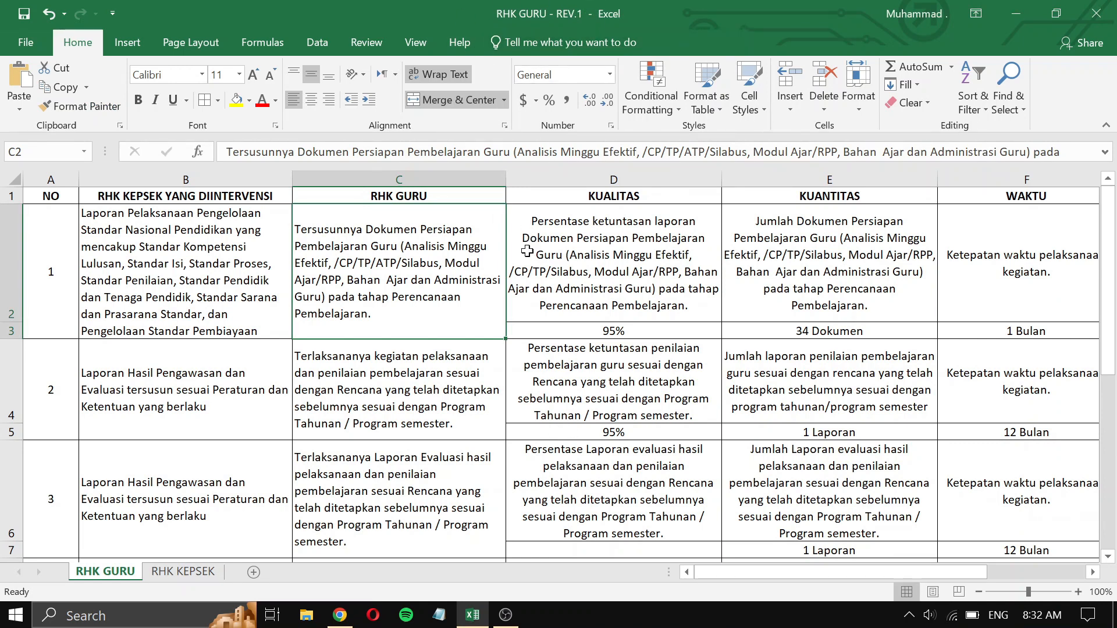
left_click(206, 249)
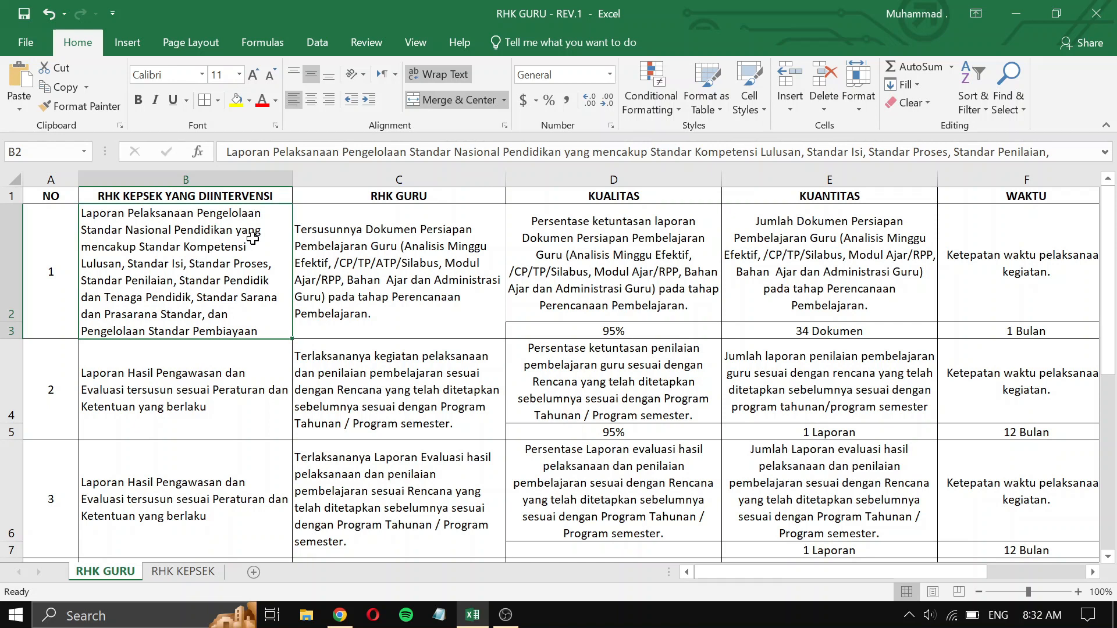
left_click(450, 294)
right_click(457, 272)
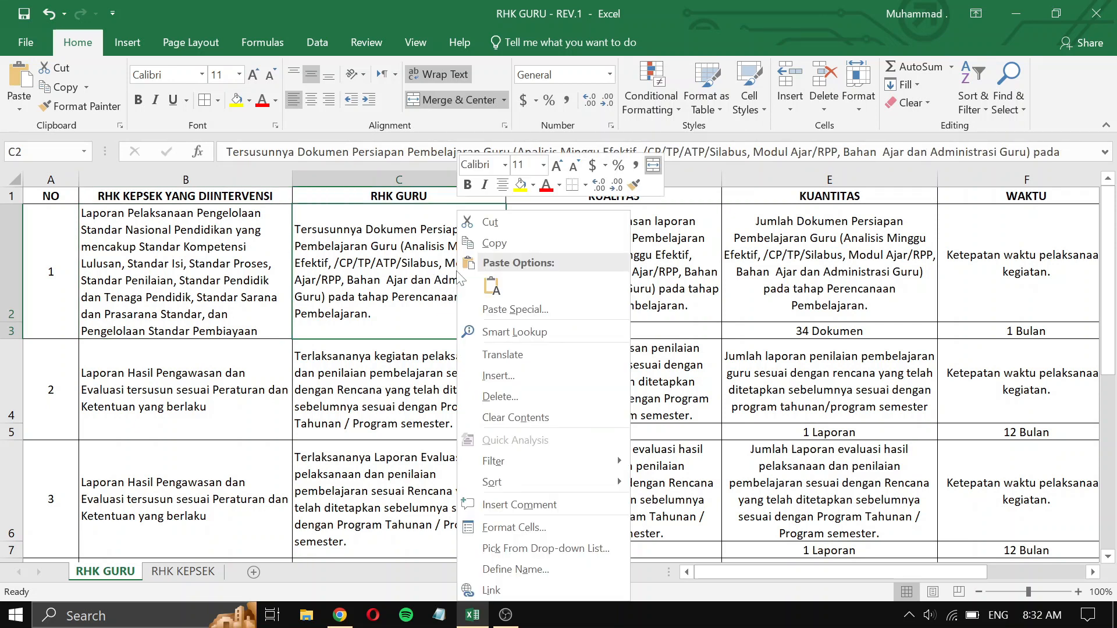
left_click(508, 244)
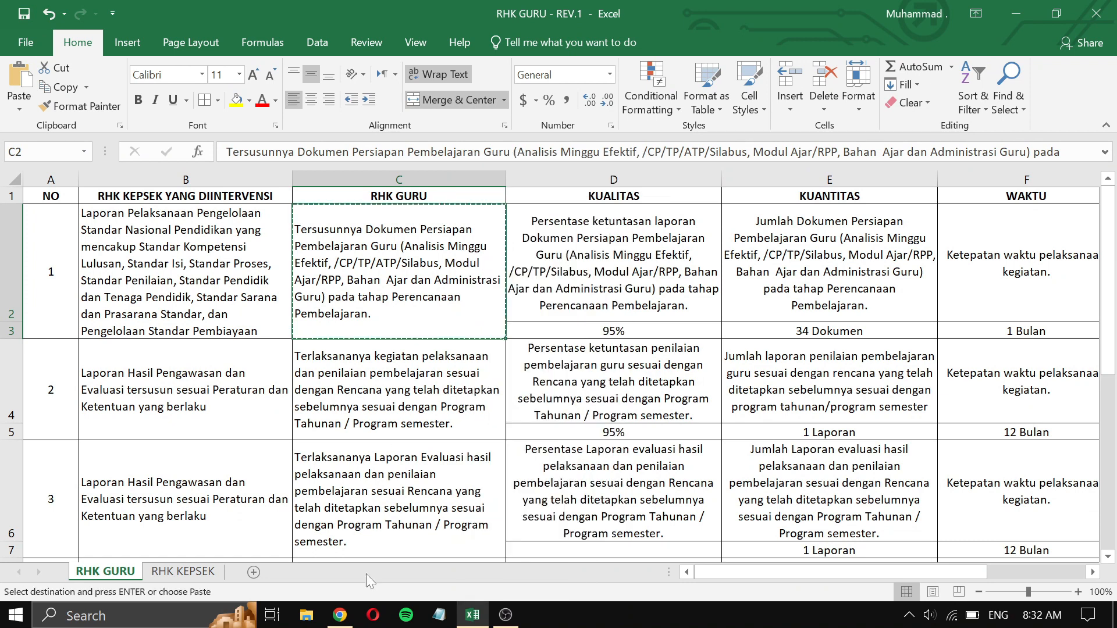
- Link the Standar Nasional Pendidikan supervisor RHK and set Jenis RHK to Utama
mouse_move(347, 621)
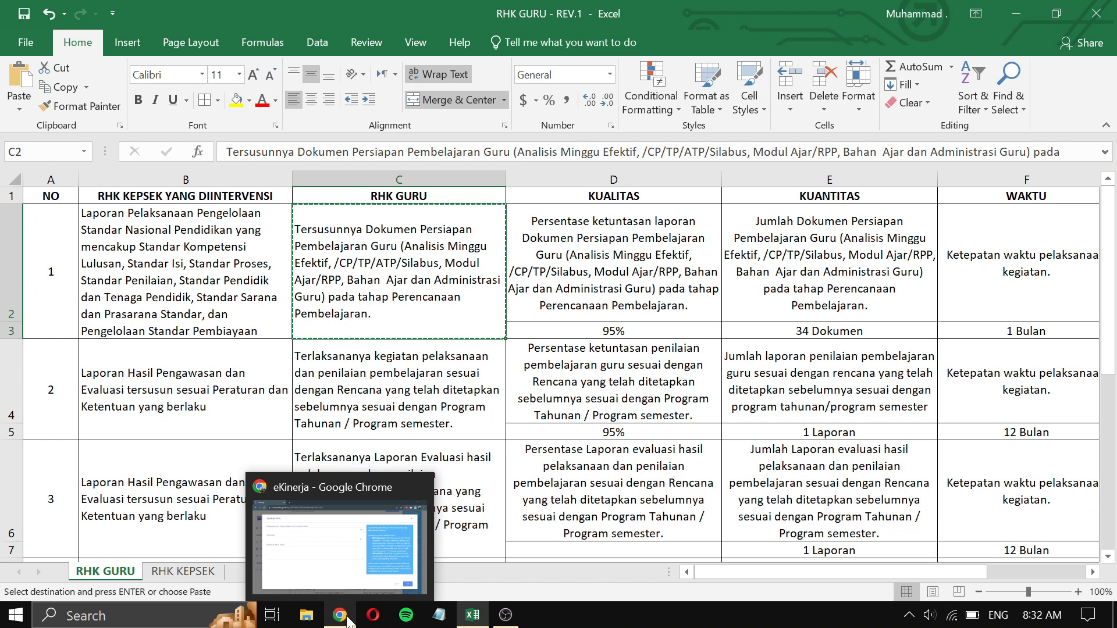
left_click(347, 621)
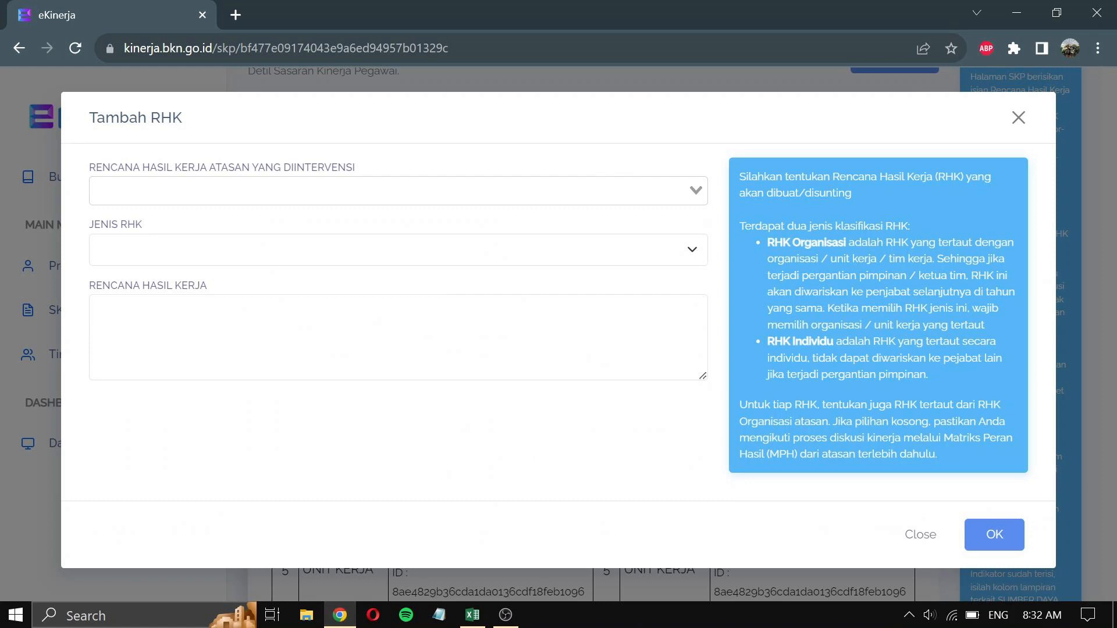
left_click(696, 191)
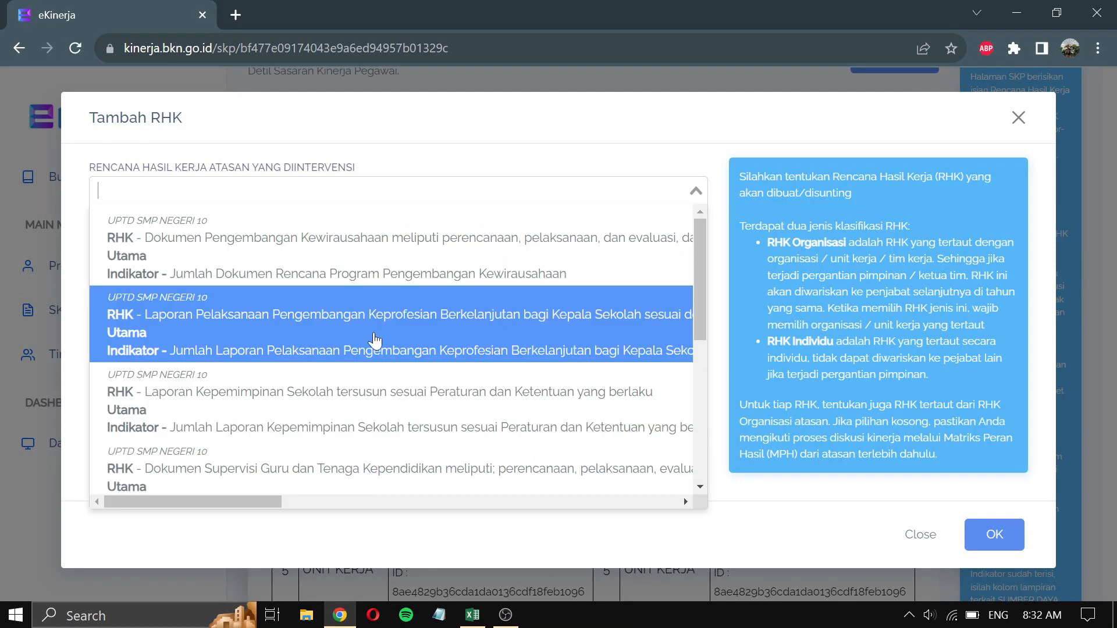
scroll(336, 475, "down", 3)
scroll(336, 475, "down", 3)
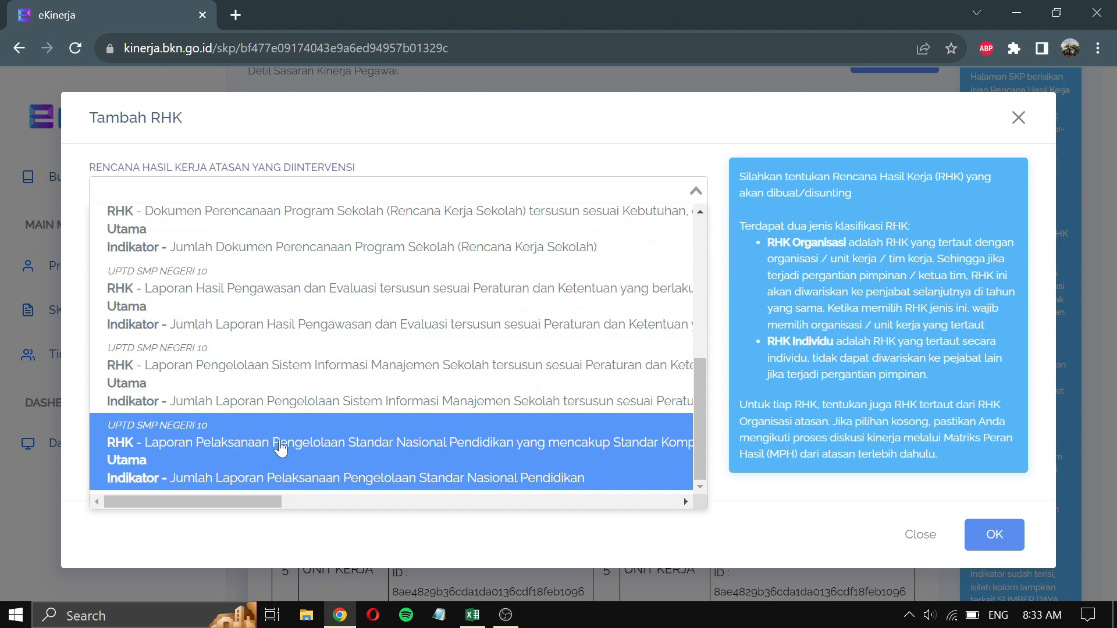
left_click(399, 445)
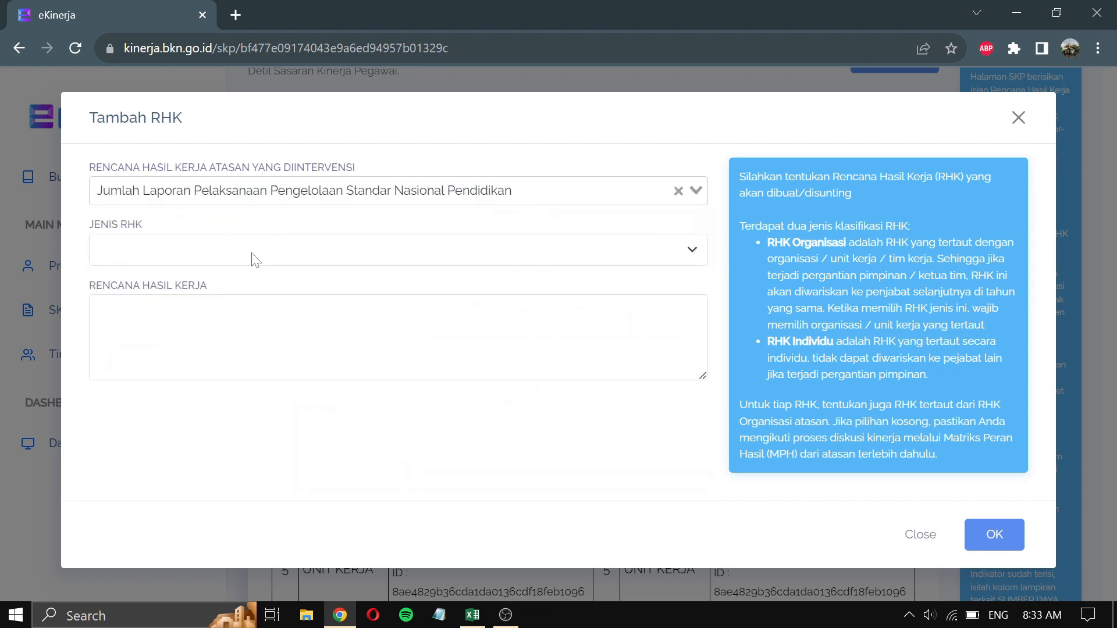
left_click(255, 259)
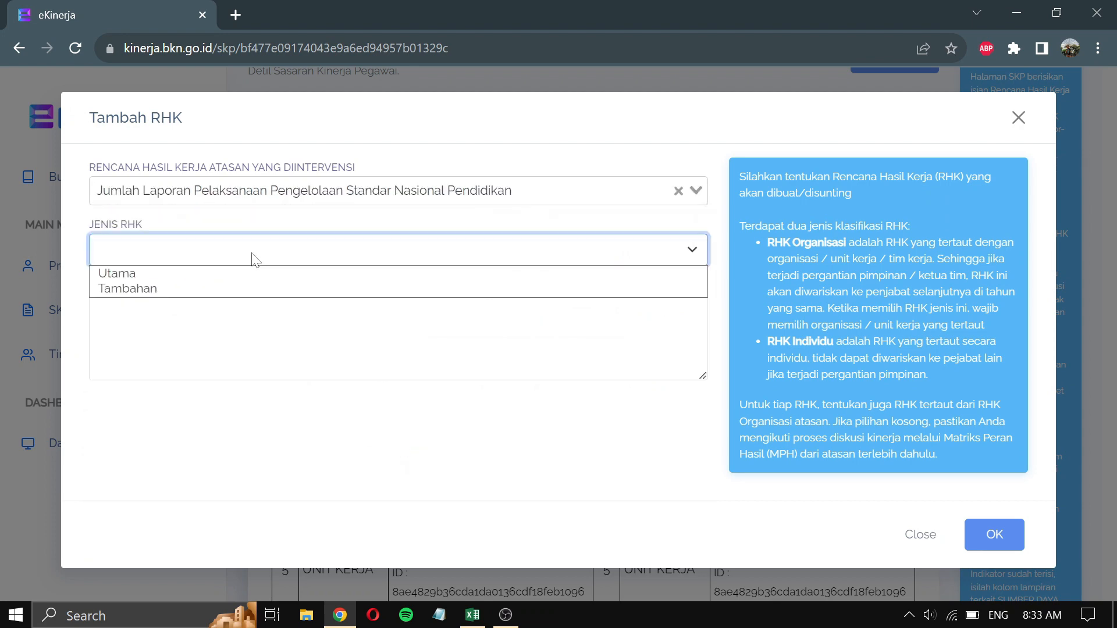
left_click(185, 276)
- Paste the lesson-preparation statement as the Rencana Hasil Kerja and submit the RHK
left_click(193, 304)
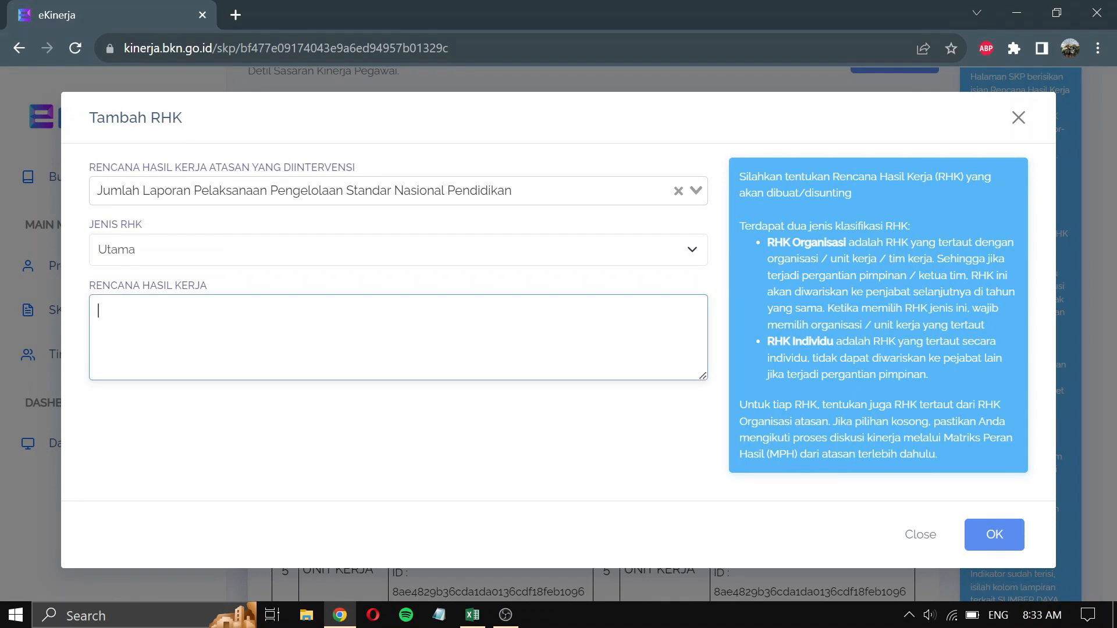
right_click(192, 320)
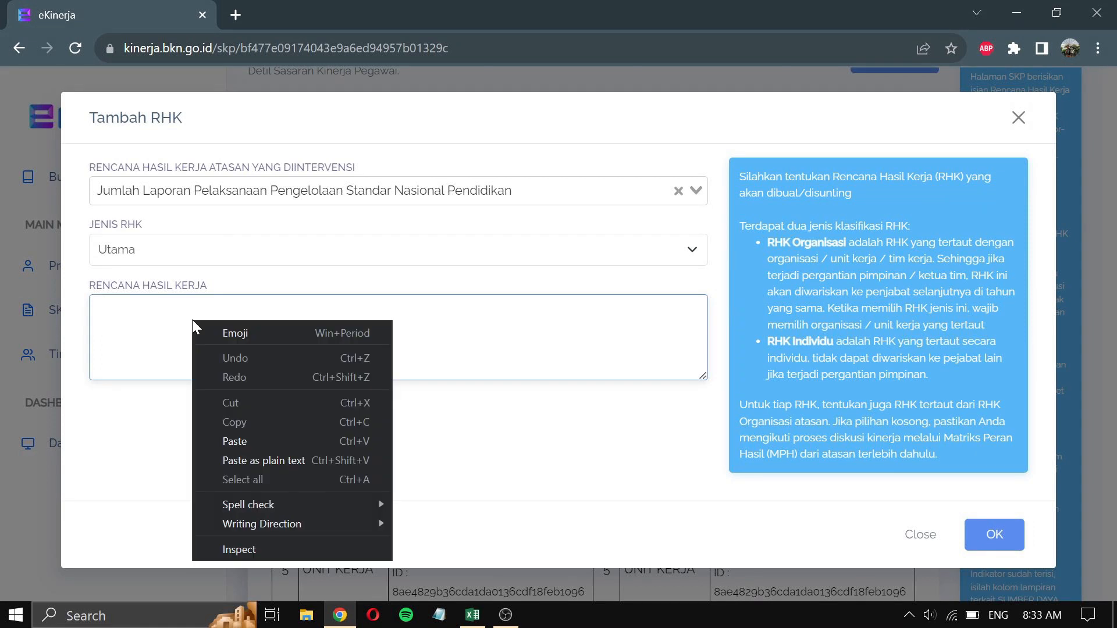
left_click(250, 442)
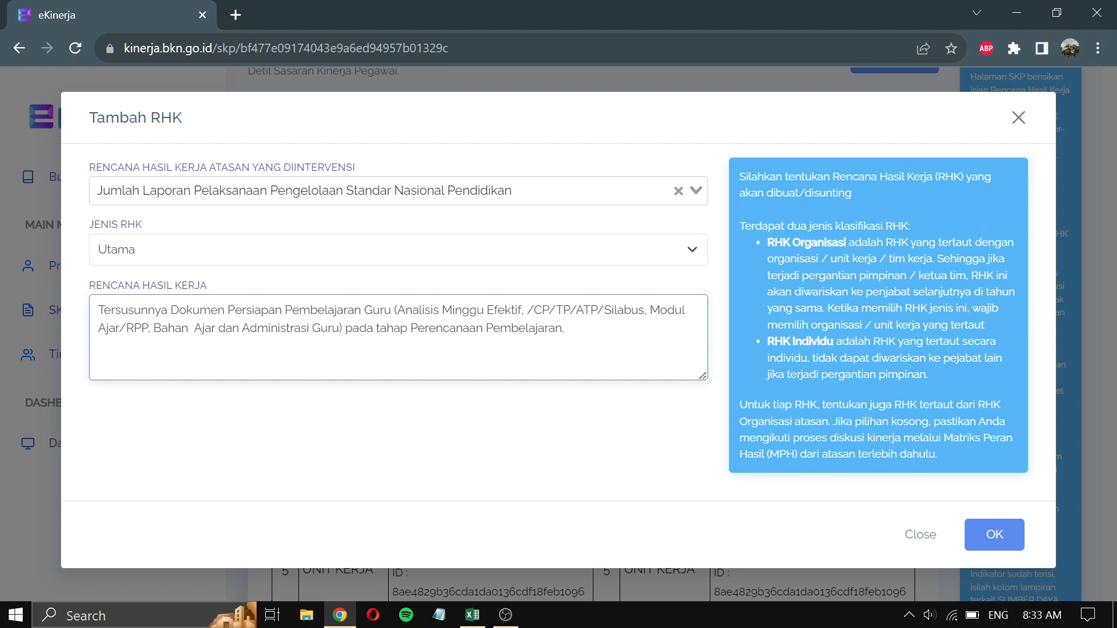
key("alt+Tab")
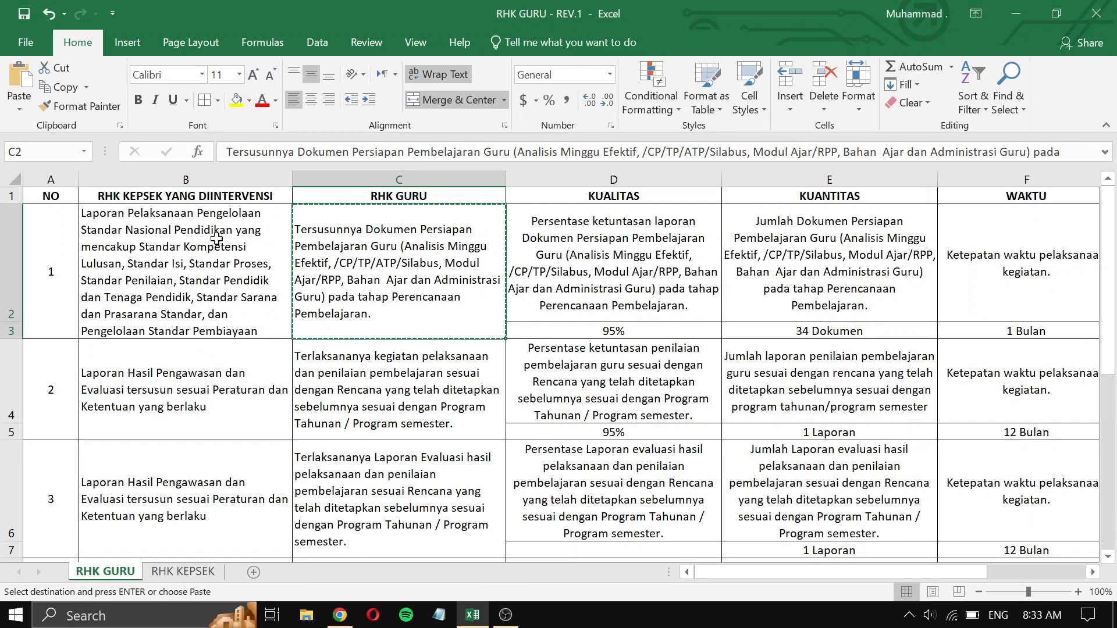
key("alt+Tab")
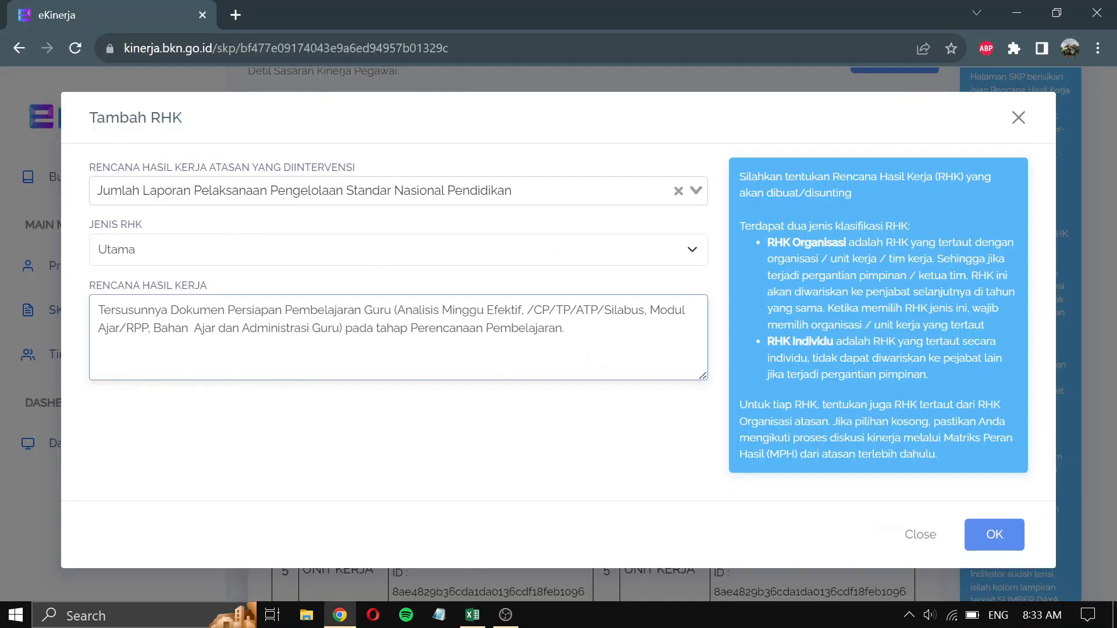
left_click(992, 533)
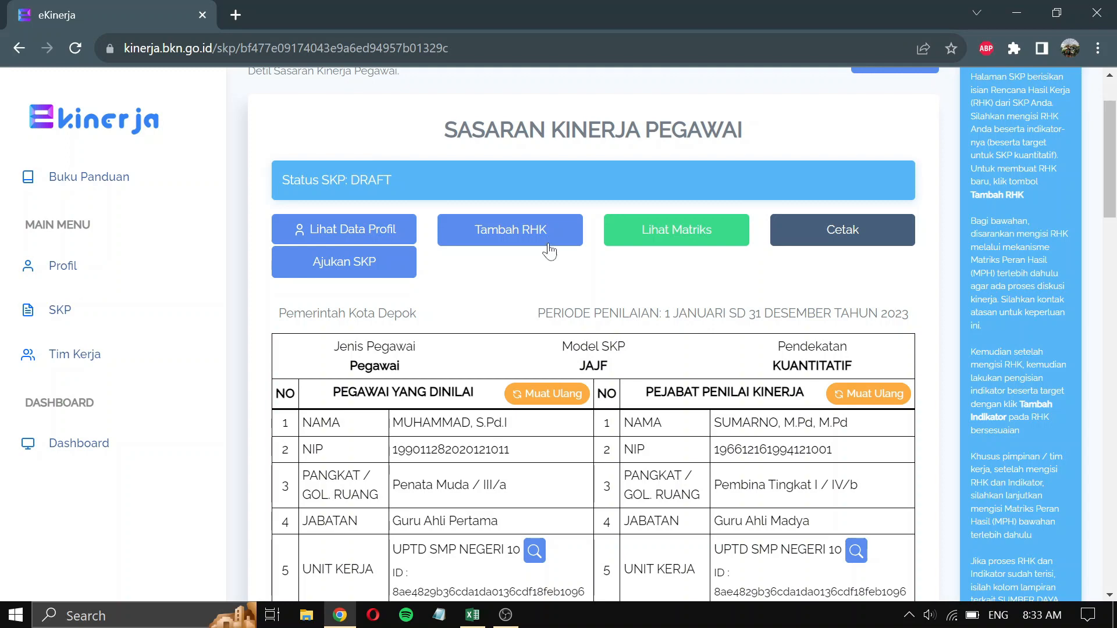
- Open a new Tambah RHK form and copy the second teacher RHK from cell C4
left_click(550, 241)
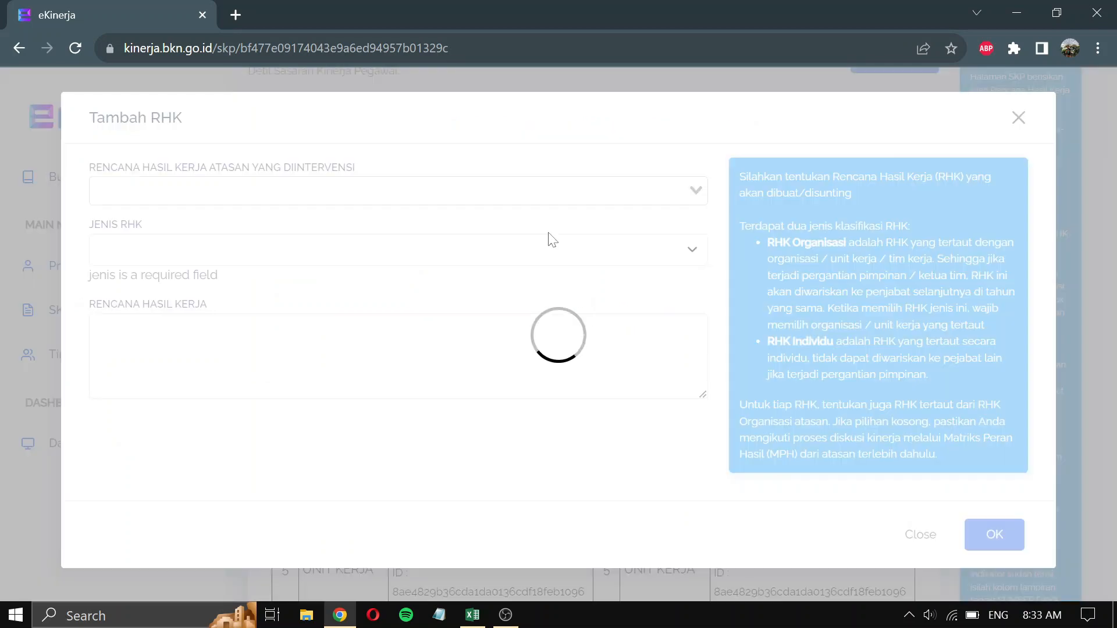
key("alt+Tab")
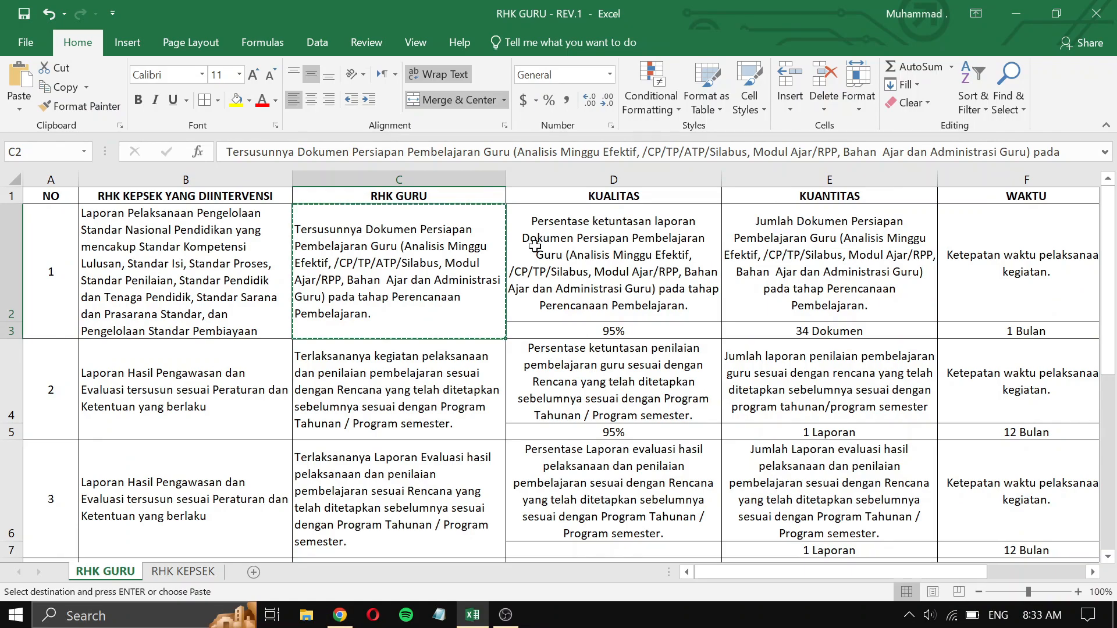
left_click(208, 397)
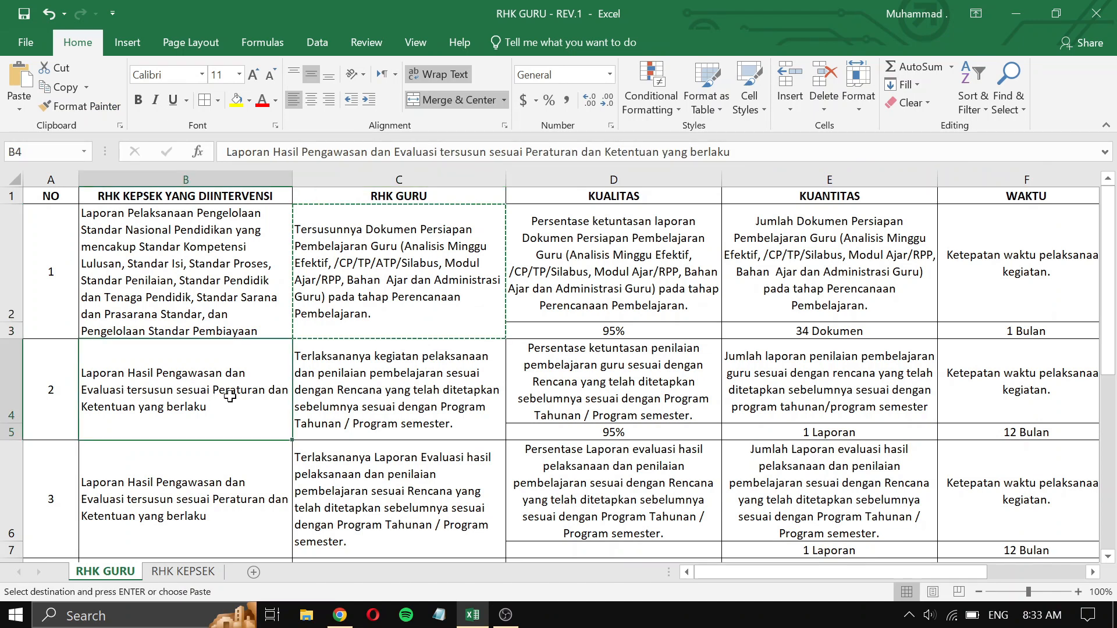
left_click(407, 397)
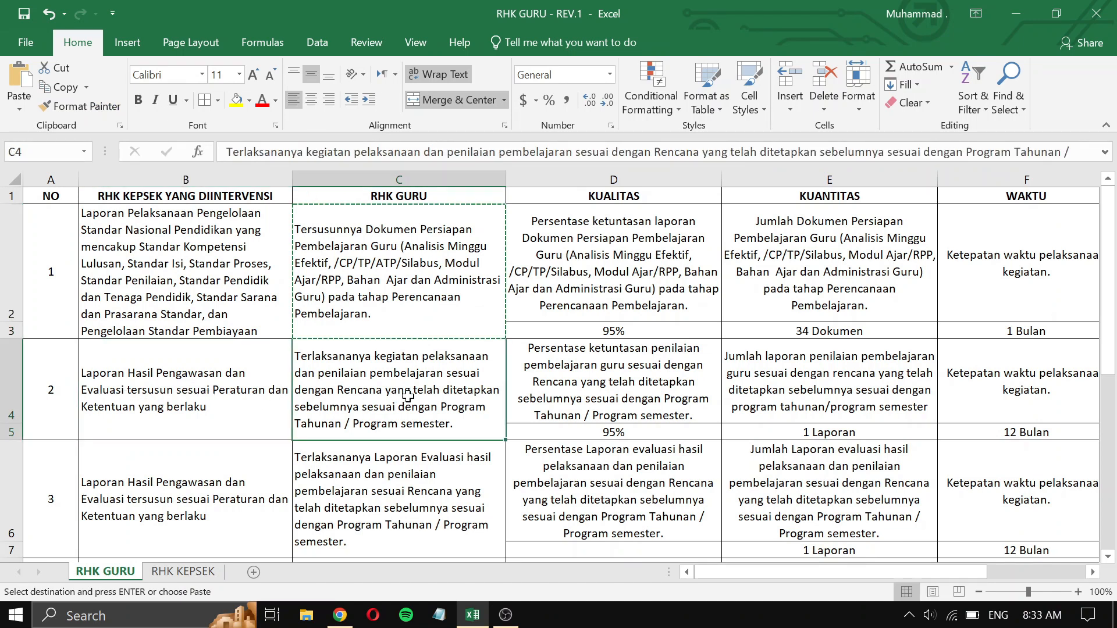
key("ctrl+c")
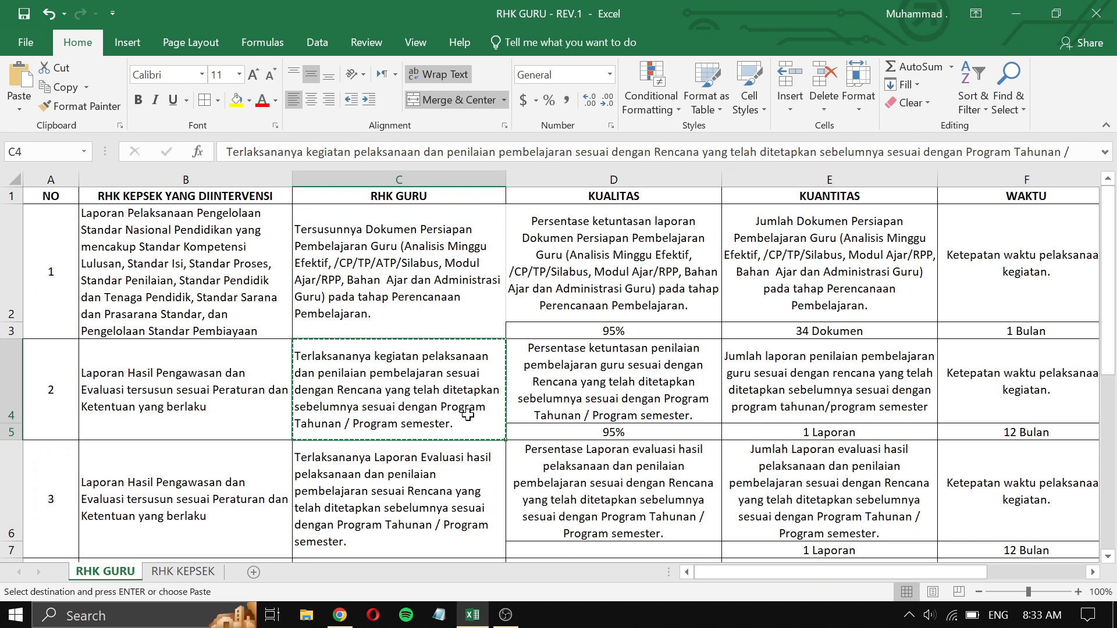
key("alt+Tab")
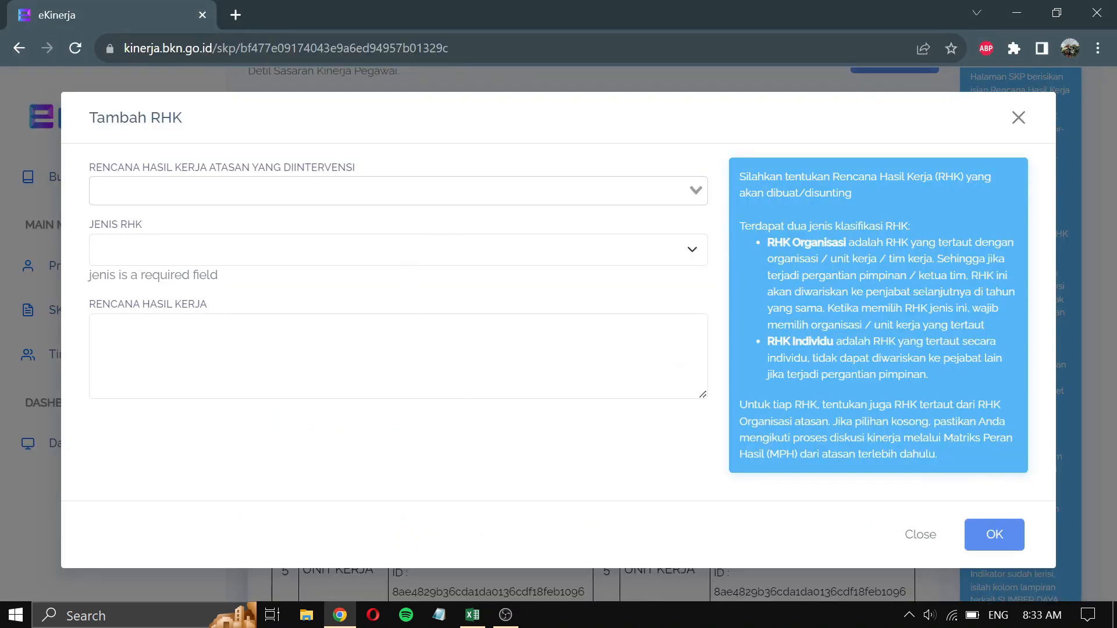
- Link it to the Laporan Hasil Pengawasan dan Evaluasi supervisor RHK as Utama, paste C4's text, and save
left_click(398, 191)
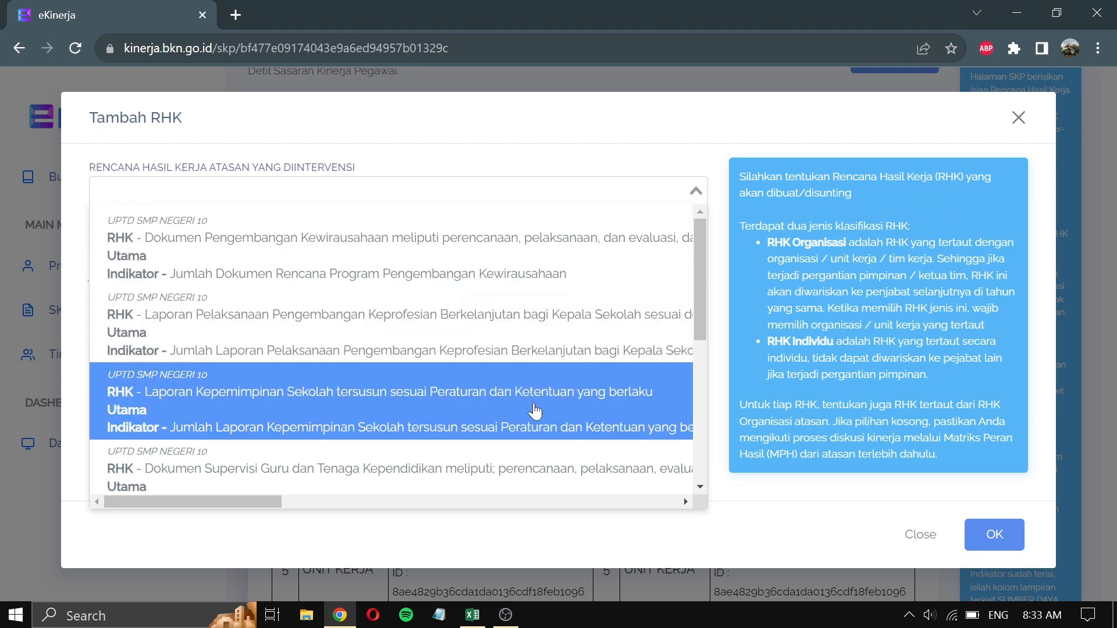
scroll(535, 411, "down", 1)
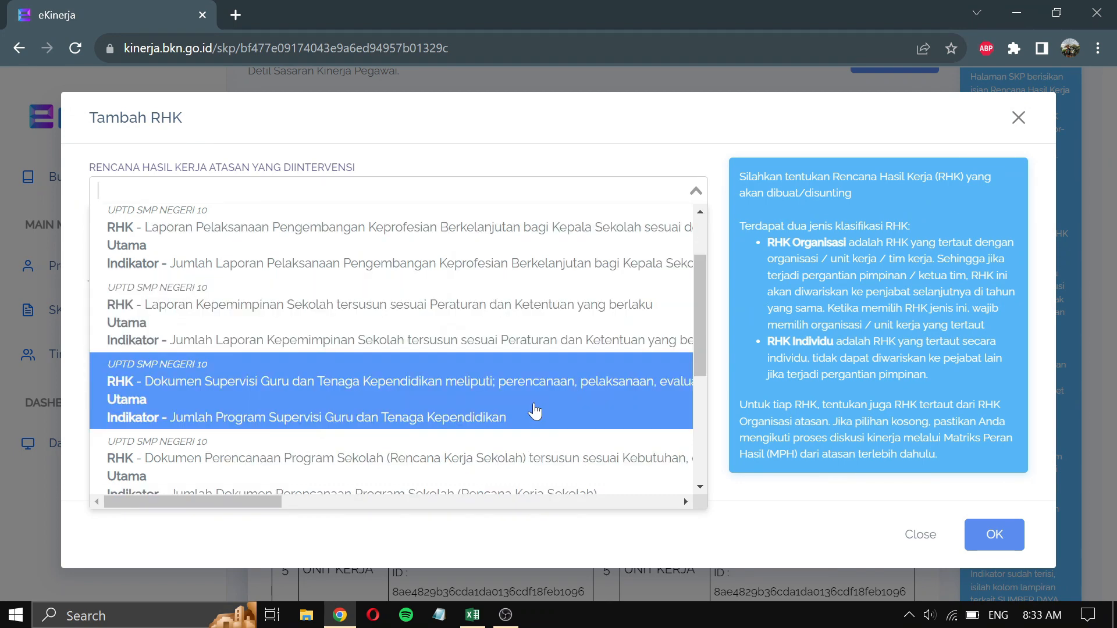
scroll(534, 411, "down", 1)
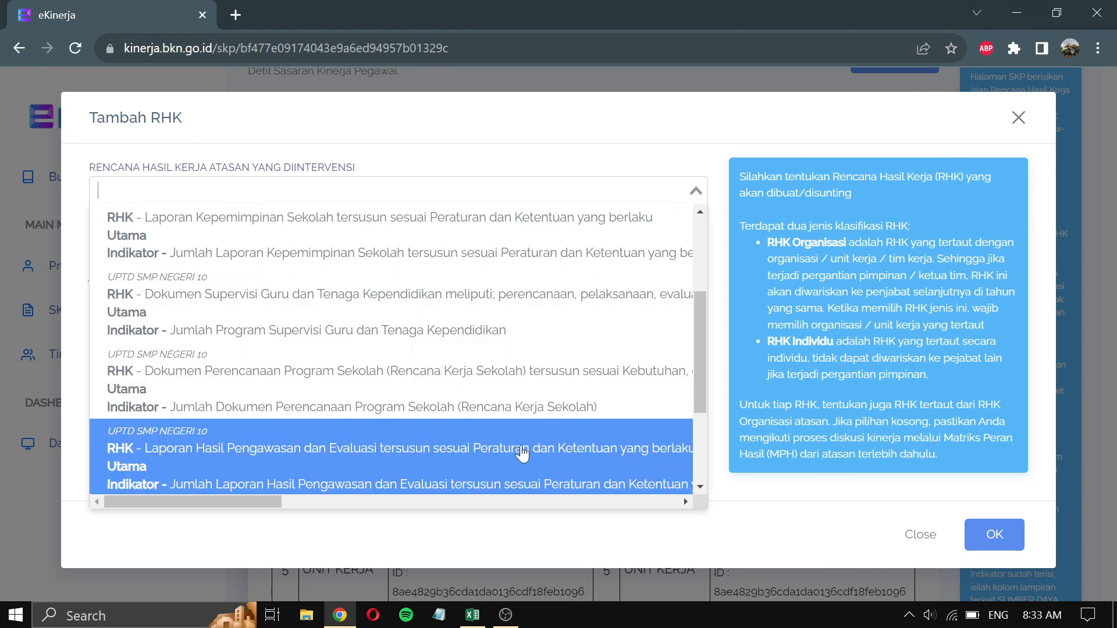
left_click(454, 453)
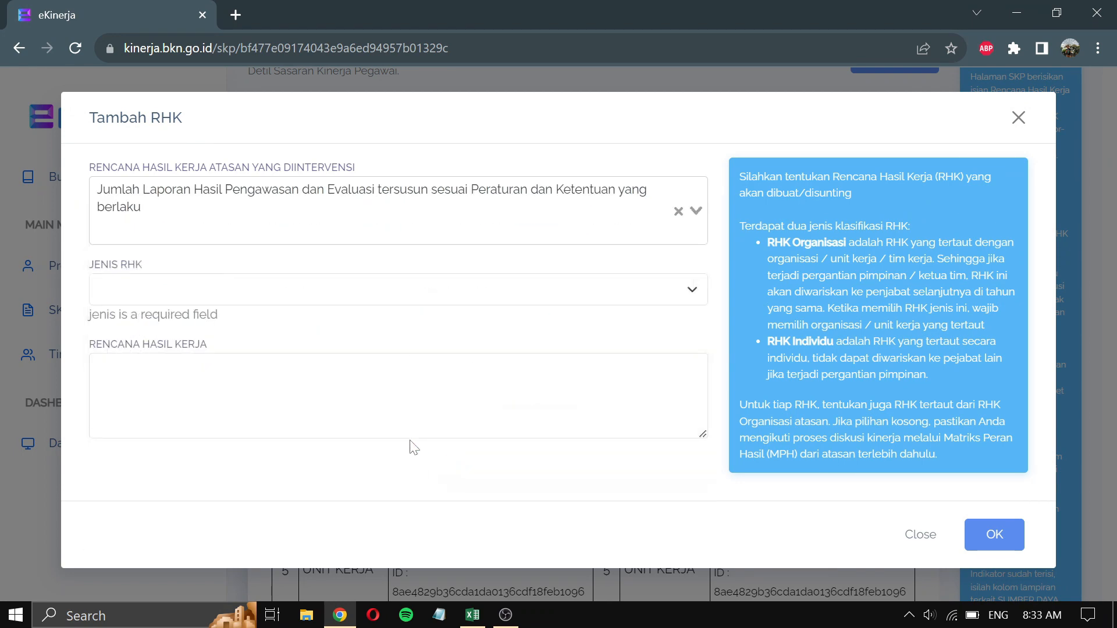
key("alt+Tab")
key("alt+Tab")
left_click(339, 290)
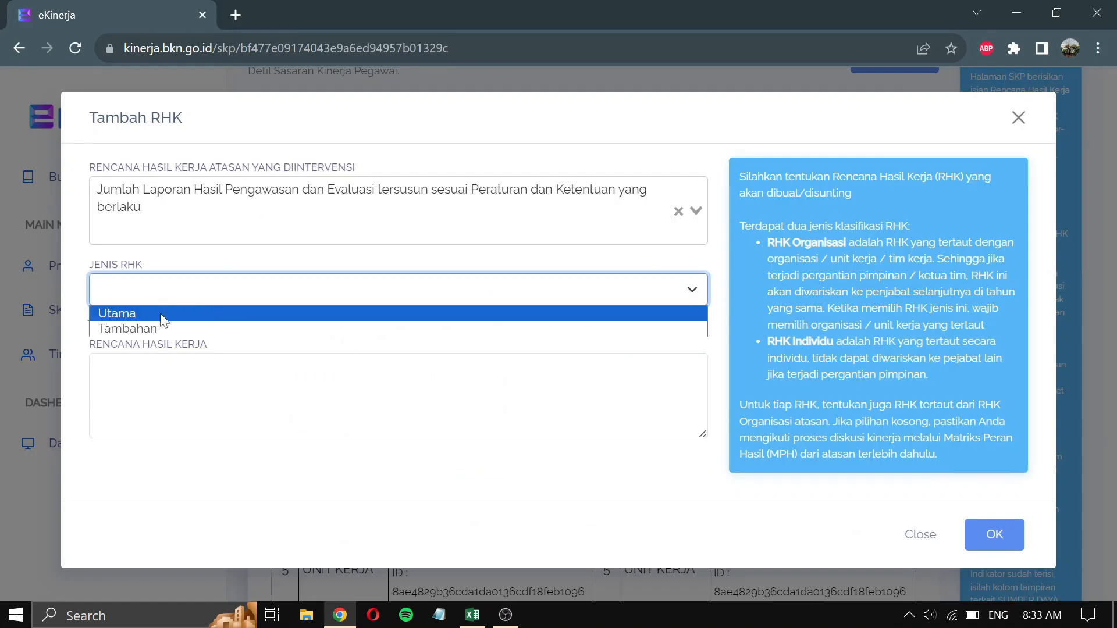
left_click(161, 315)
left_click(188, 362)
key("ctrl+v")
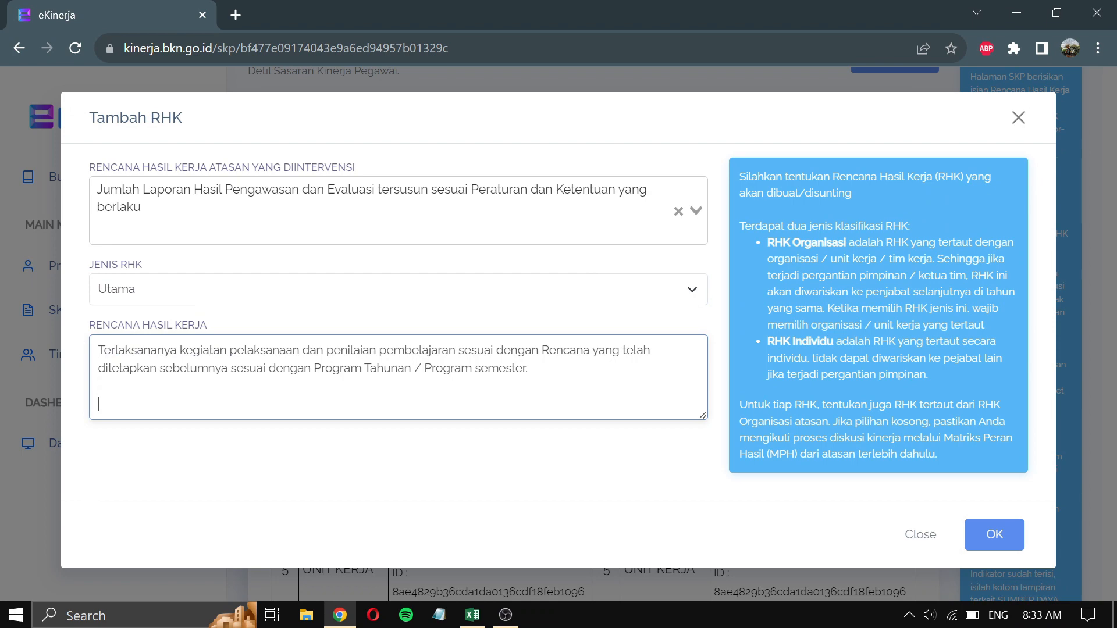
left_click(1008, 540)
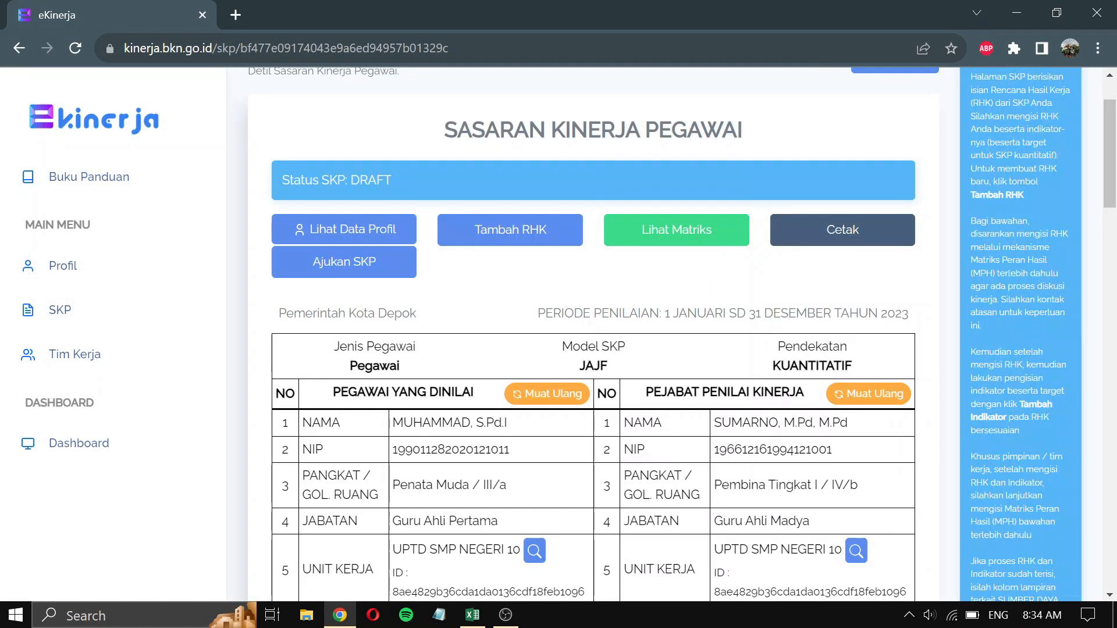
- Open a new Tambah RHK form and copy the third teacher RHK from cell C6
left_click(562, 237)
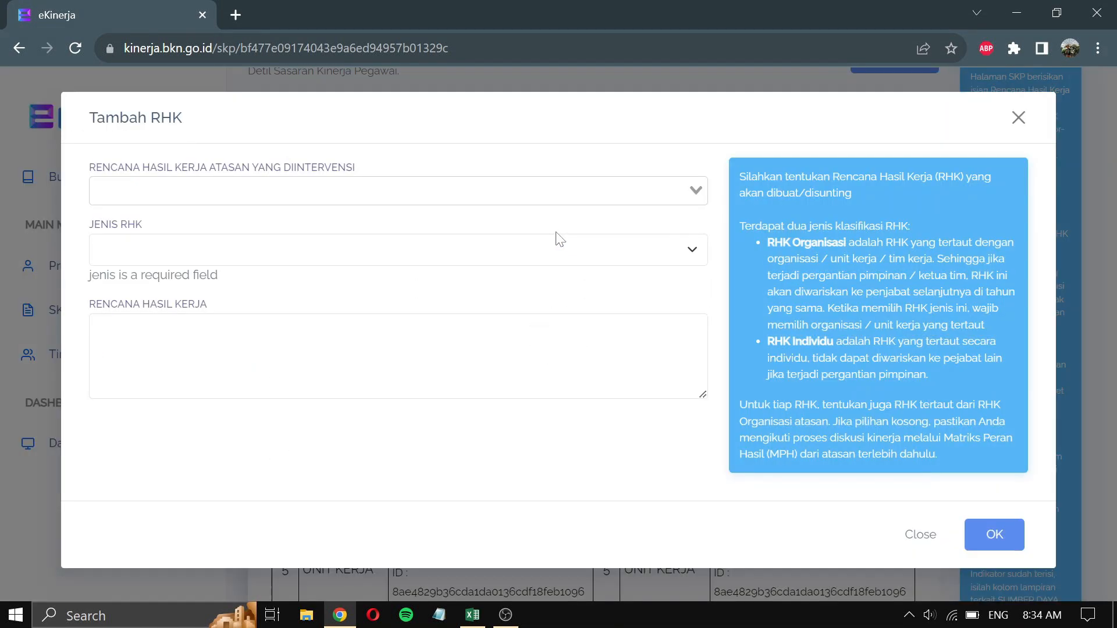
key("alt+Tab")
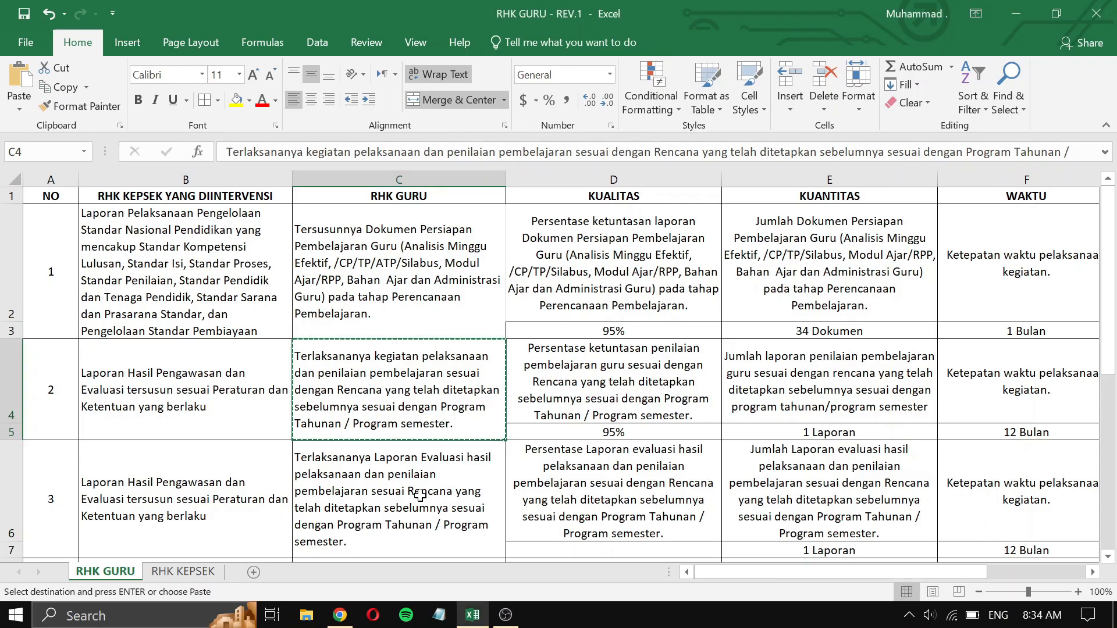
left_click(225, 509)
left_click(392, 510)
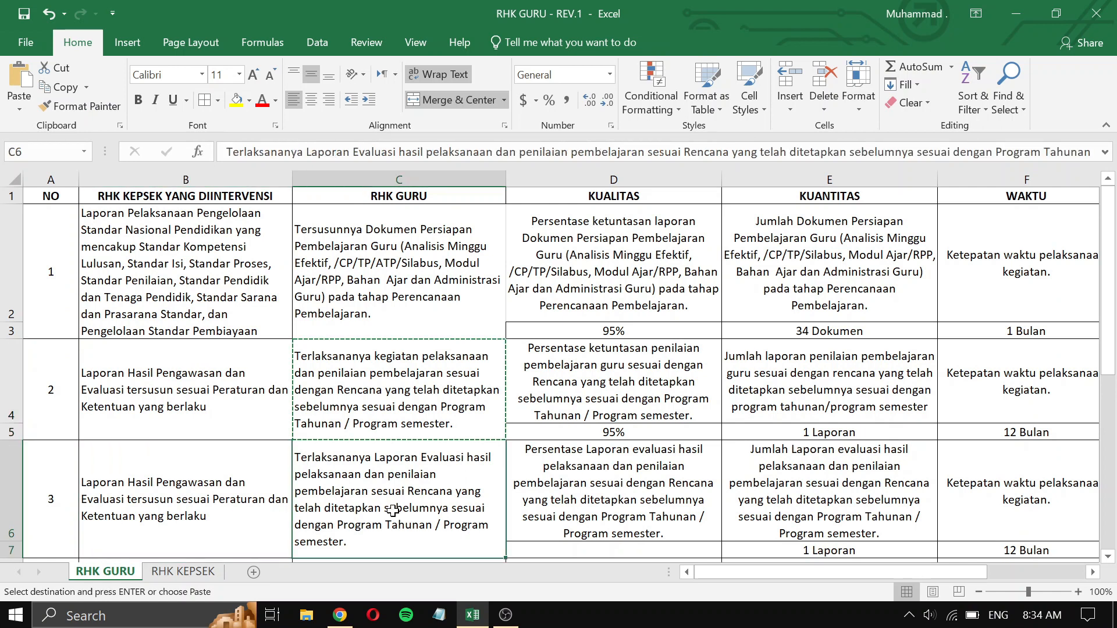
key("ctrl+c")
key("alt+Tab")
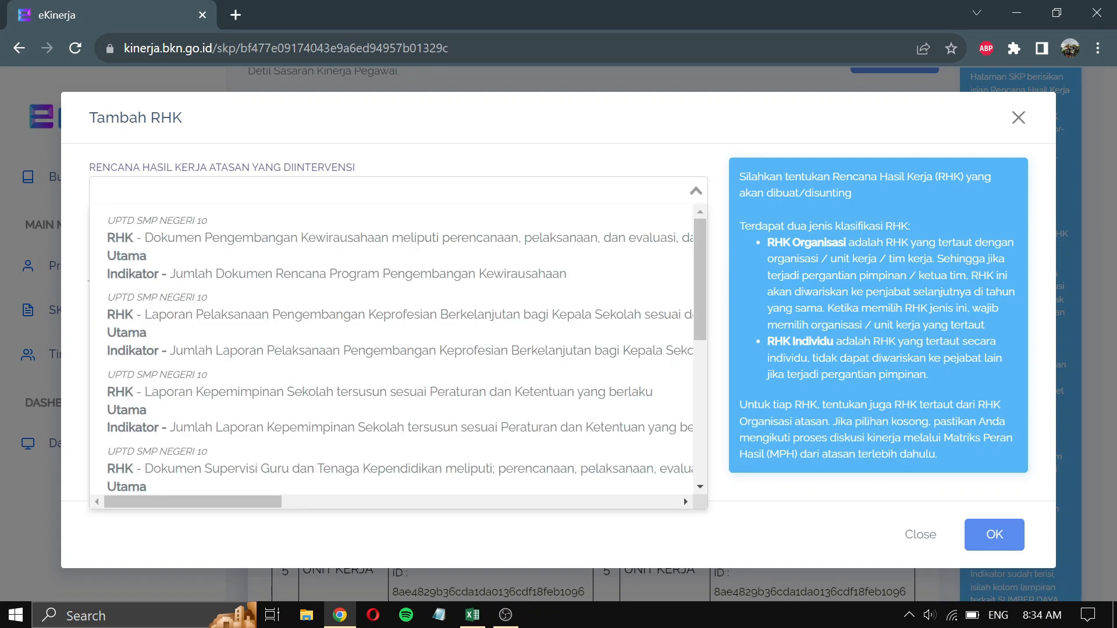
- Add C6's evaluation-report text as a Utama RHK under Laporan Hasil Pengawasan dan Evaluasi
scroll(302, 407, "down", 3)
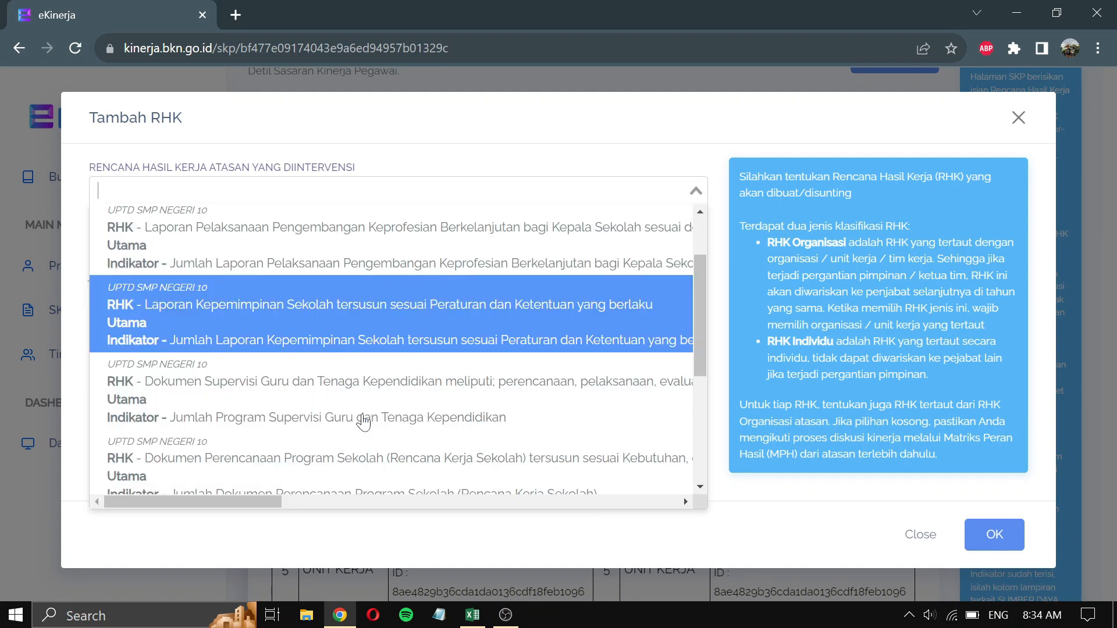
left_click(227, 463)
left_click(280, 290)
left_click(171, 317)
key("Tab")
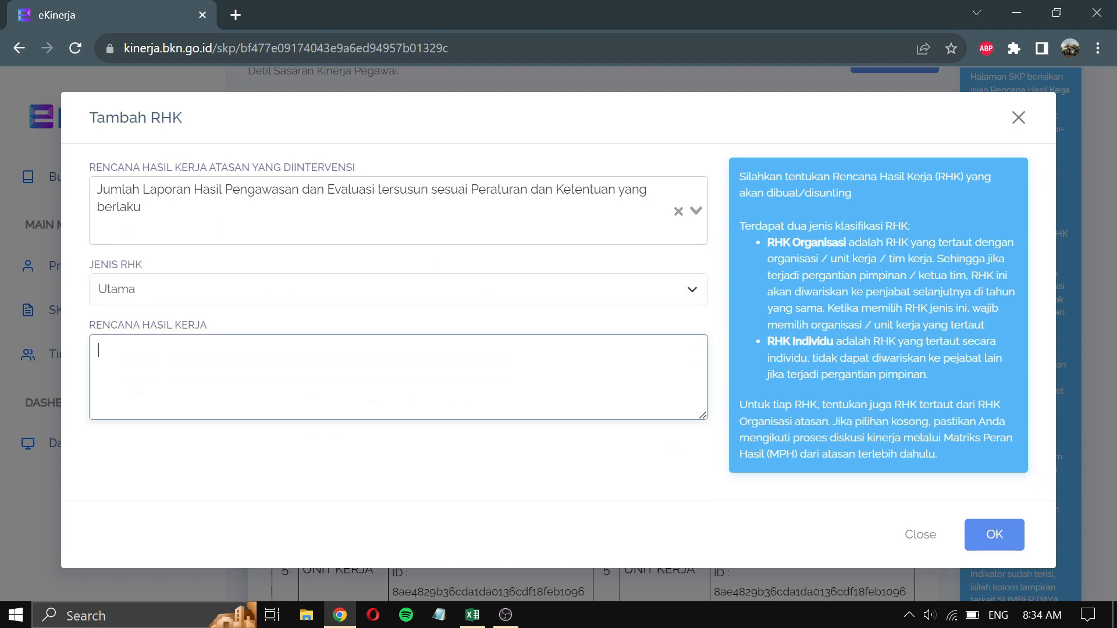
key("ctrl+v")
left_click(992, 533)
- Open another Tambah RHK form and copy the fourth teacher RHK from cell C8
left_click(587, 239)
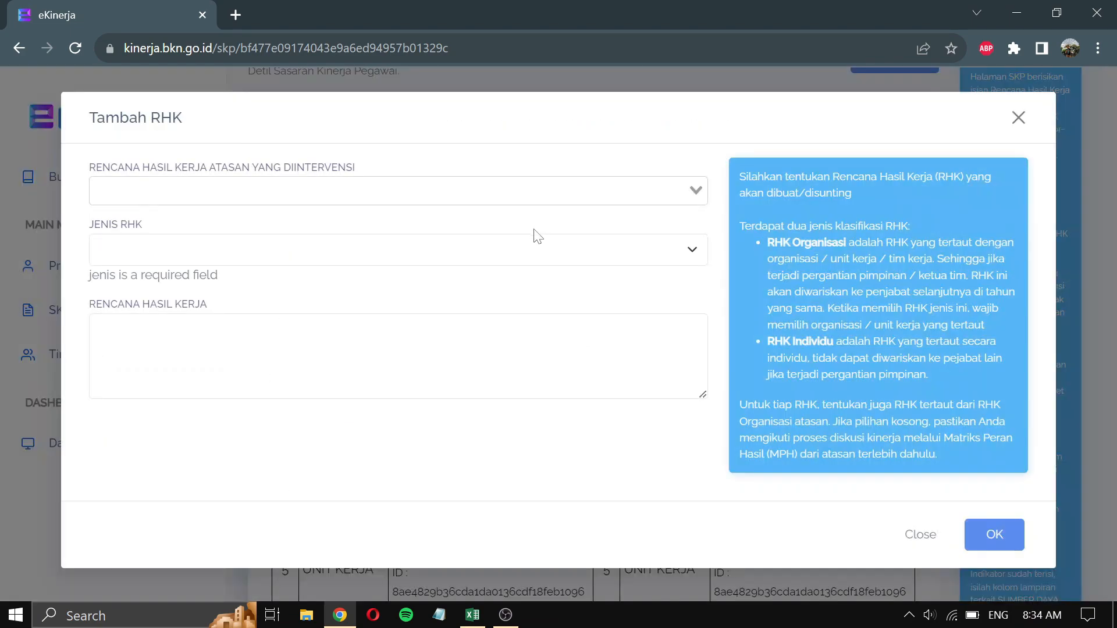
key("alt+Tab")
scroll(465, 465, "down", 2)
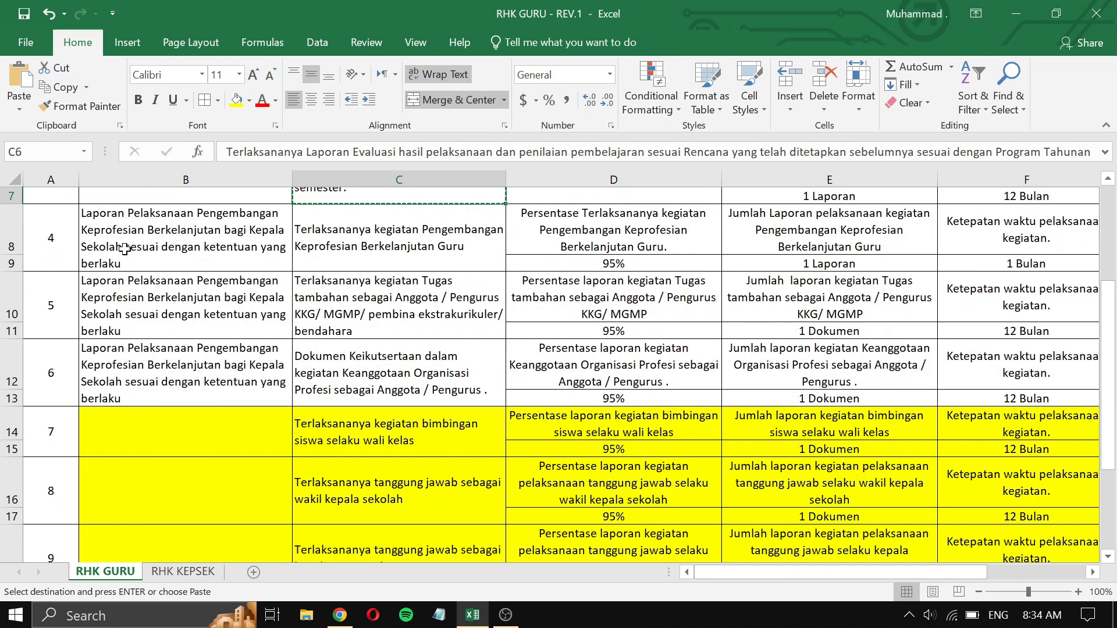
left_click(125, 249)
left_click(446, 250)
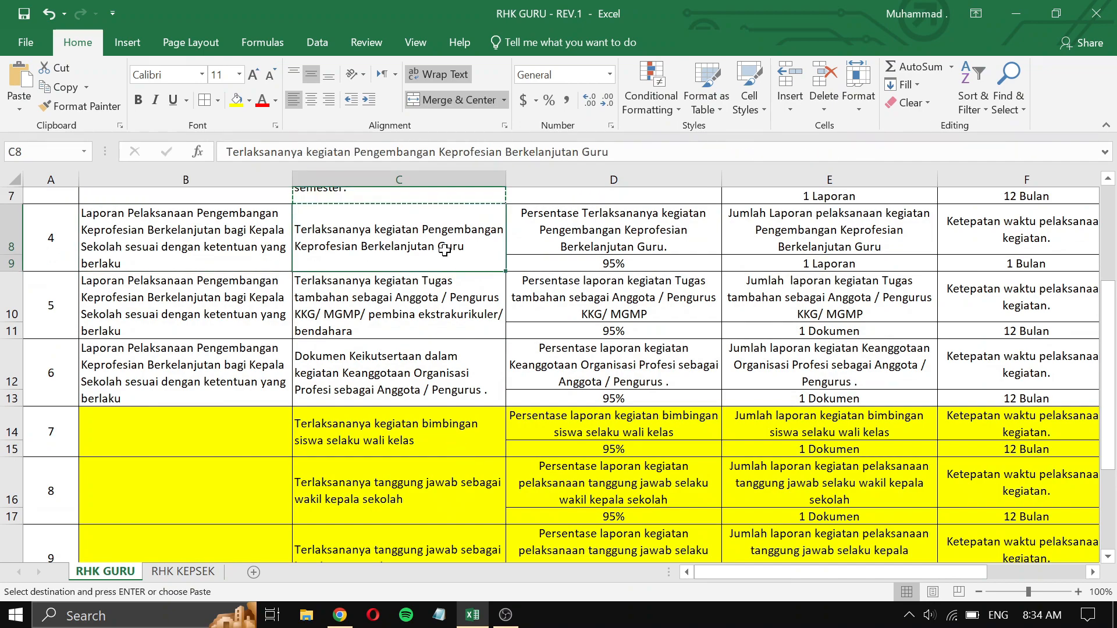
key("ctrl+c")
key("alt+Tab")
- Add 'Terlaksananya kegiatan Pengembangan Keprofesian Berkelanjutan Guru' as Utama under the Pengembangan Keprofesian Berkelanjutan supervisor RHK
left_click(411, 180)
type("pe")
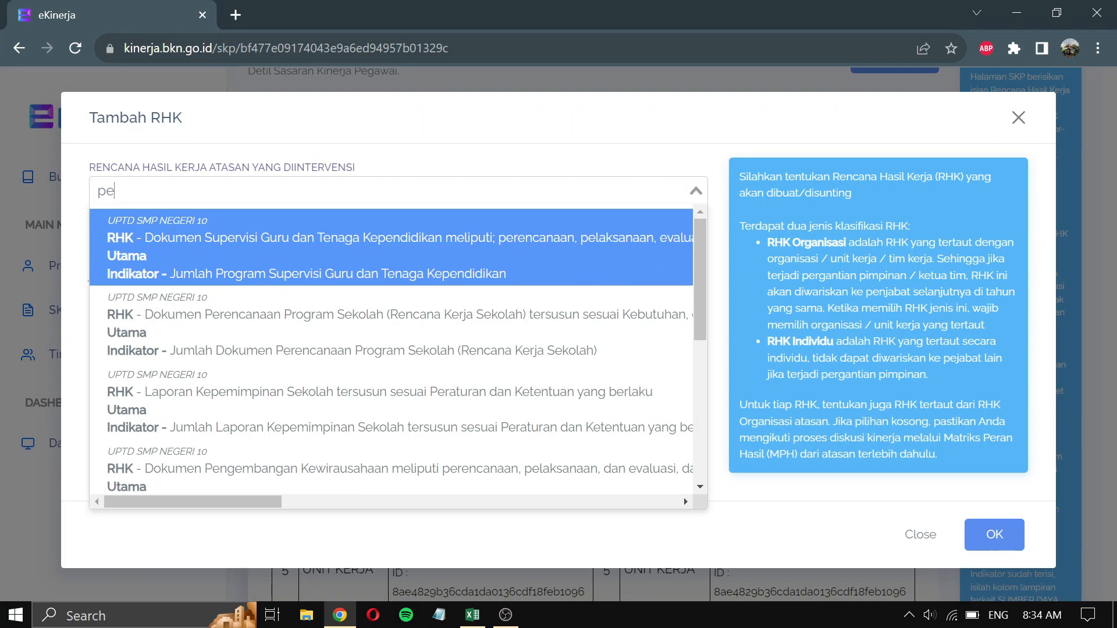
type("ngembangan kepro")
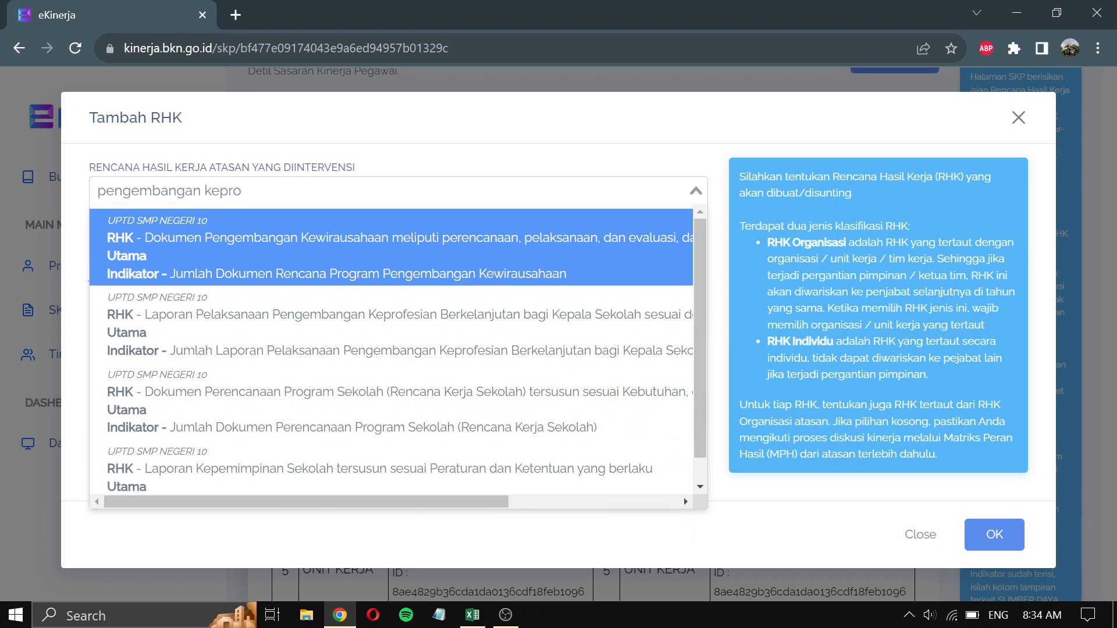
type("fesi")
key("Return")
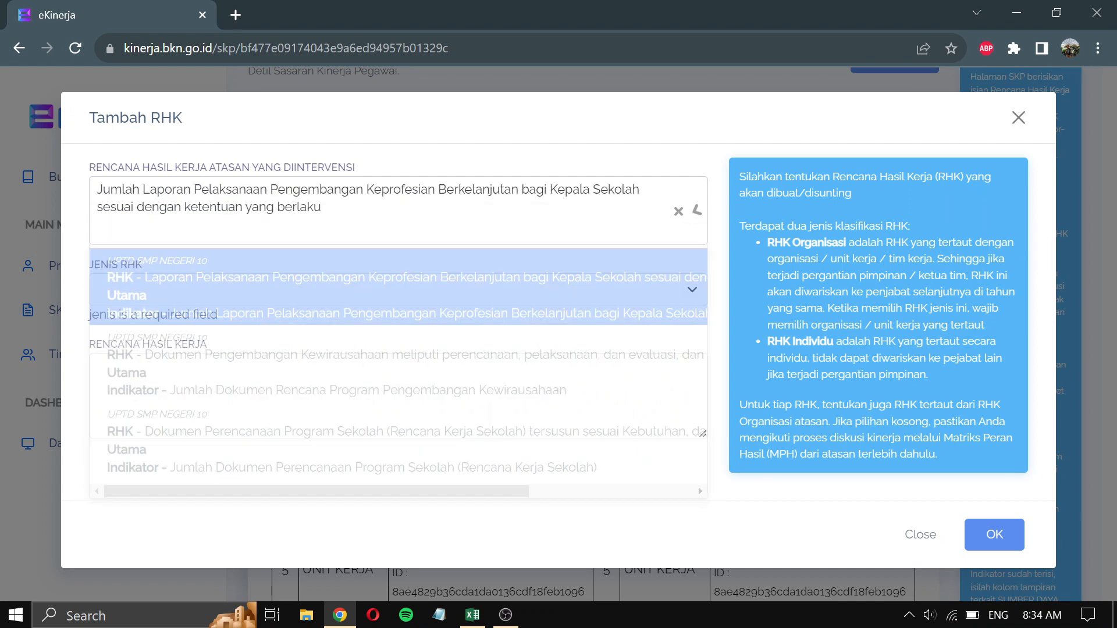
left_click(338, 281)
left_click(155, 318)
left_click(174, 372)
key("ctrl+v")
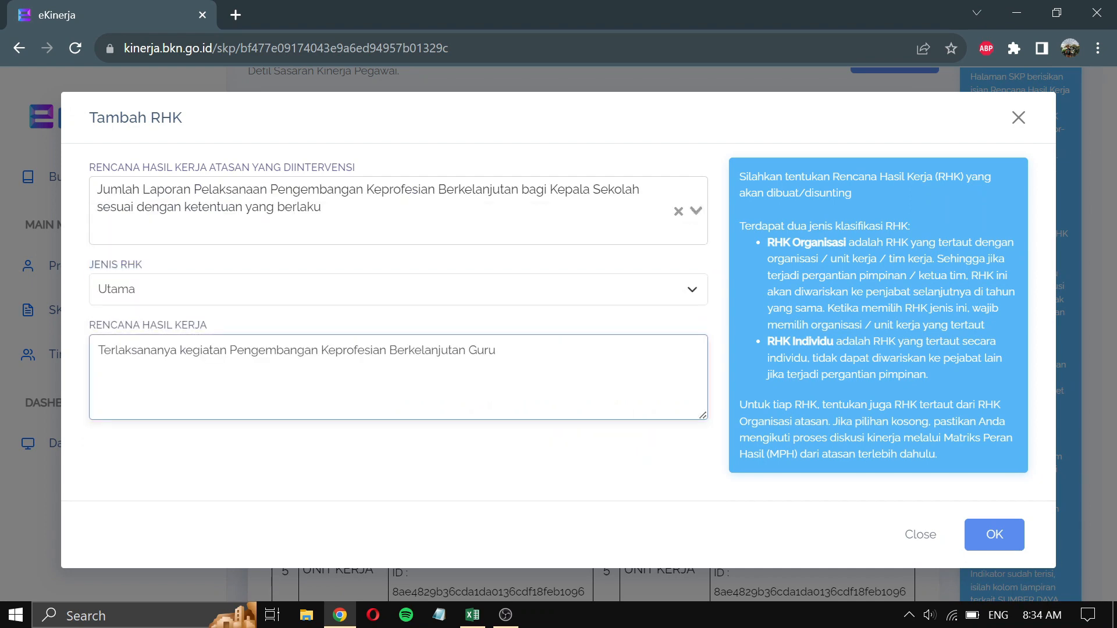
left_click(1001, 543)
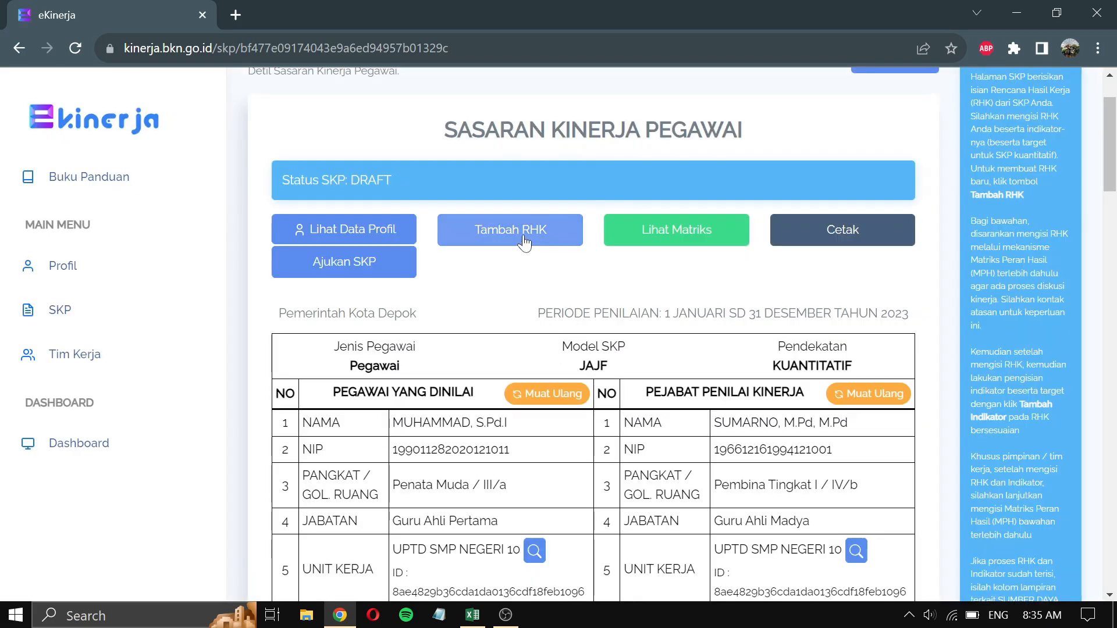
- Select cell B14 in the RHK GURU workbook, which names the Pengelolaan Standar Nasional Pendidikan supervisor RHK
left_click(187, 347)
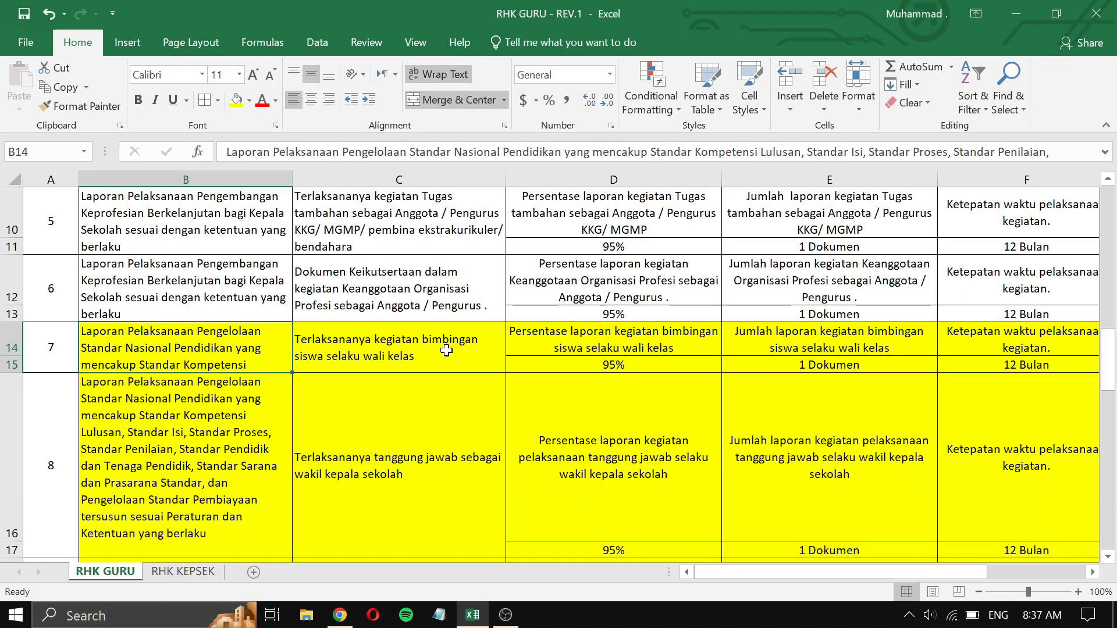
- Start a new RHK linked to the Pengelolaan Standar Nasional Pendidikan supervisor RHK, with type Utama
double_click(174, 339)
left_click_drag(134, 365, 122, 382)
key("ctrl+c")
key("alt+Tab")
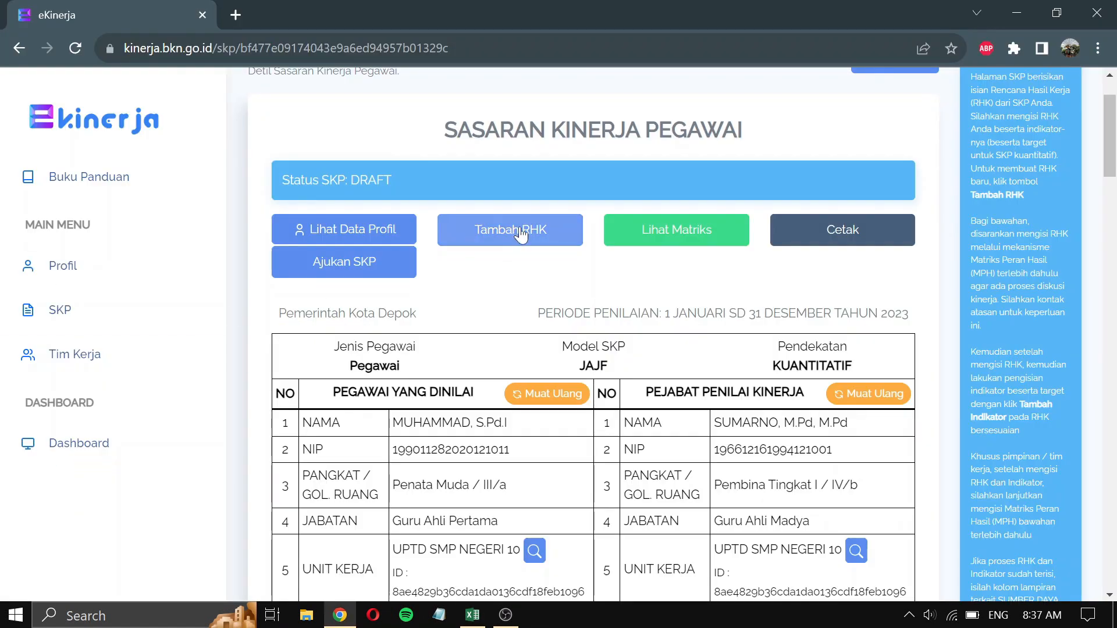
left_click(522, 232)
left_click(343, 191)
key("ctrl+v")
left_click(336, 274)
left_click(323, 249)
left_click(153, 272)
- Enter the wali kelas plan from cell C14 as the work plan and save the RHK
key("alt+Tab")
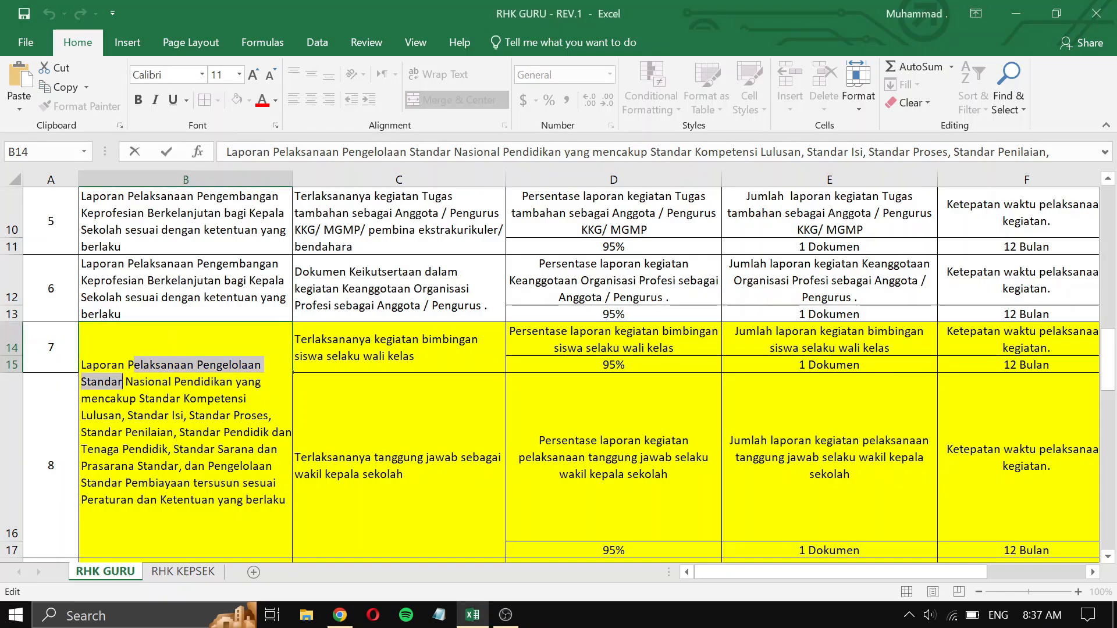
left_click(378, 343)
key("ctrl+c")
key("alt+Tab")
left_click(378, 343)
key("ctrl+v")
left_click(973, 543)
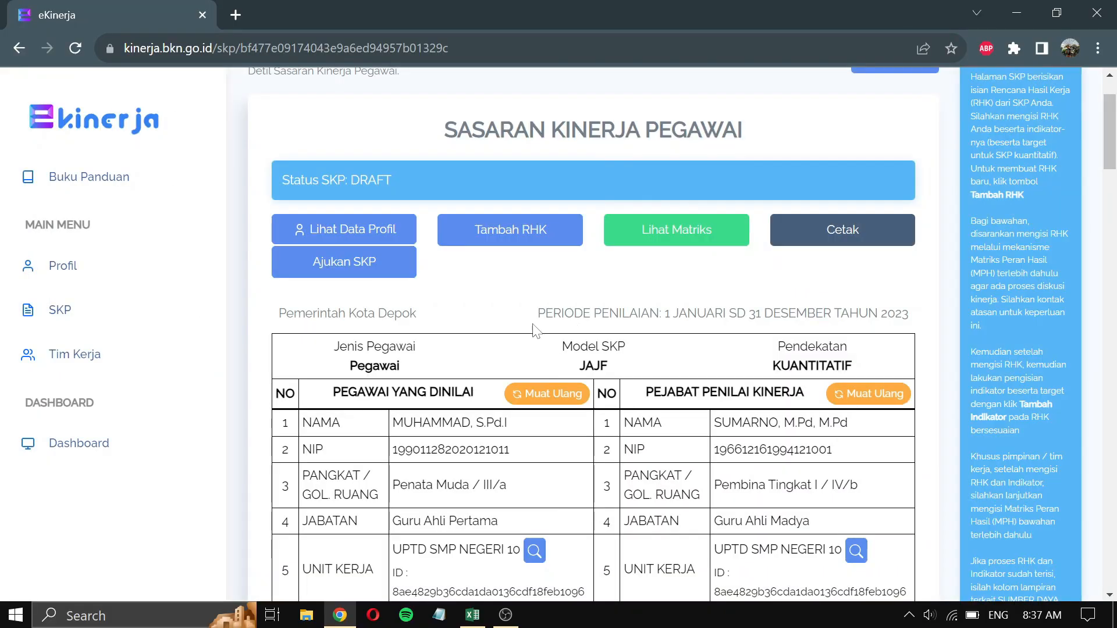
- Start another RHK and copy 'Laporan Pelaksanaan Pengelolaan Standar' from B22 as search words
left_click(535, 236)
key("alt+Tab")
left_click(424, 459)
key("ctrl+c")
scroll(422, 459, "down", 2)
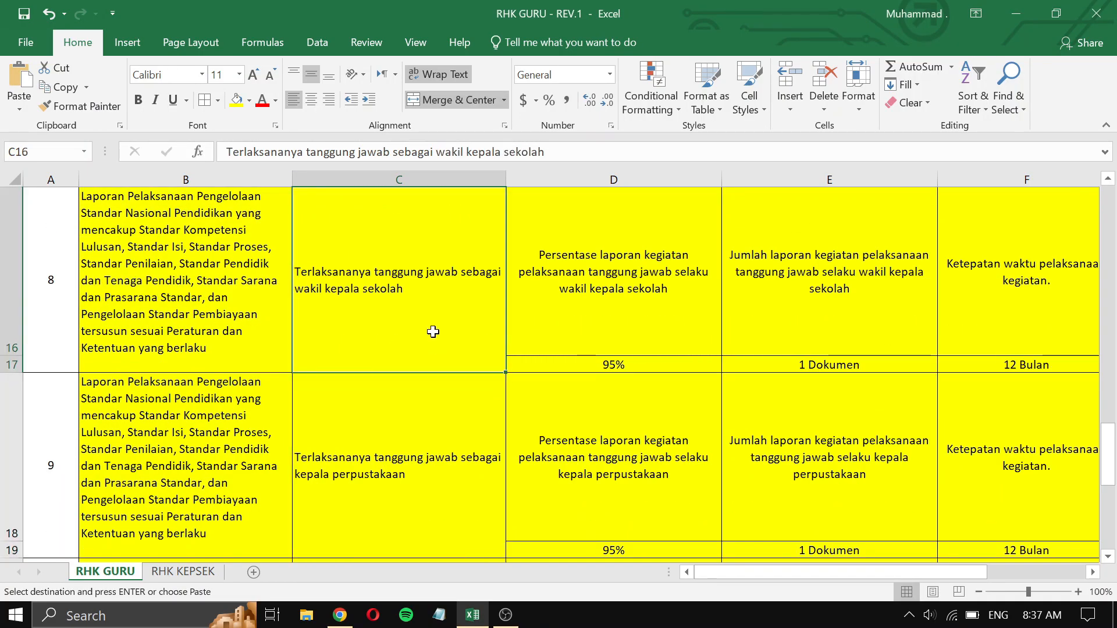
scroll(431, 331, "down", 1)
left_click(426, 491)
scroll(429, 306, "down", 1)
double_click(213, 308)
left_click_drag(81, 204, 124, 221)
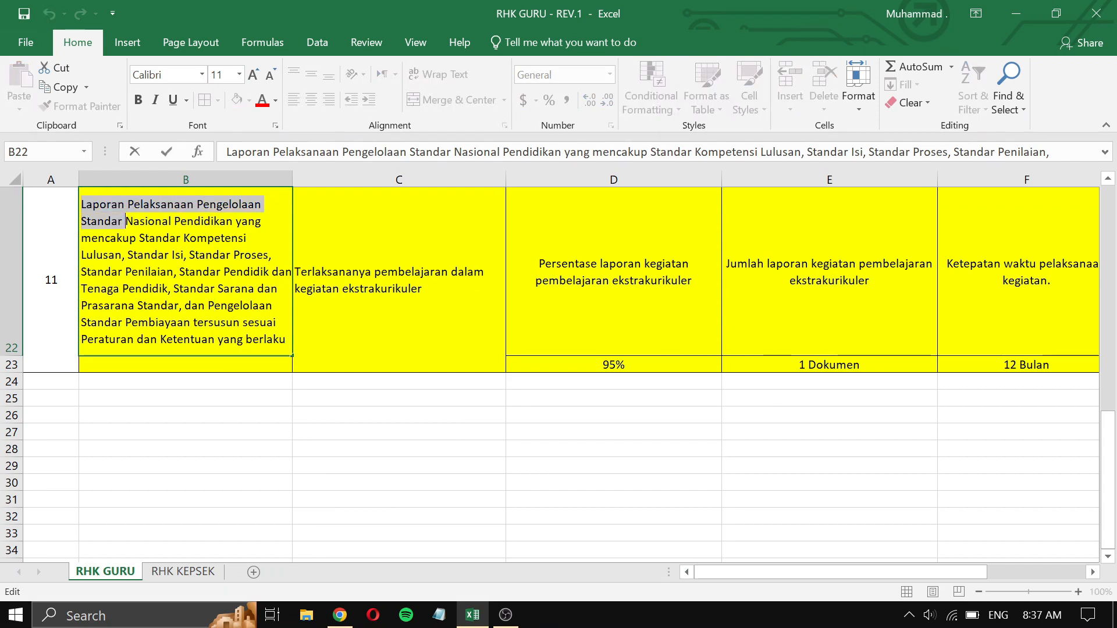
key("ctrl+c")
- Link the new RHK to the Pengelolaan Standar Nasional Pendidikan supervisor RHK, with type Utama
key("alt+Tab")
left_click(175, 191)
key("ctrl+v")
left_click(209, 254)
left_click(187, 251)
left_click(187, 273)
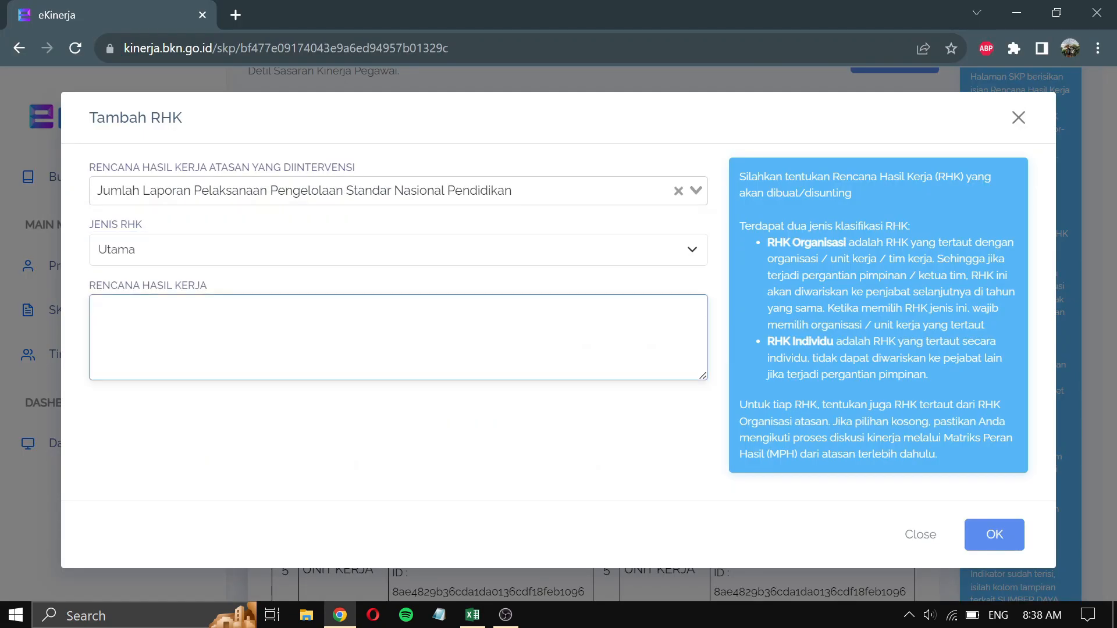
- Enter the ekstrakurikuler plan from cell C22 as the work plan and save the RHK
key("alt+Tab")
left_click(375, 291)
key("ctrl+c")
key("alt+Tab")
left_click(379, 337)
key("ctrl+v")
left_click(998, 535)
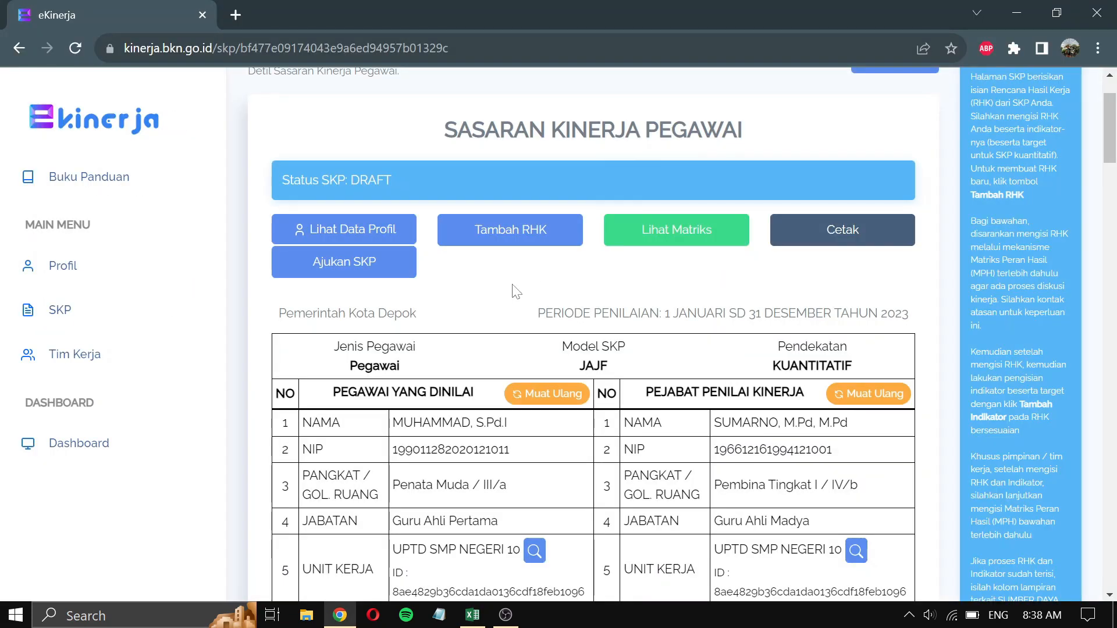
- Check the C14 wali kelas plan, then open Tambah Indikator for RHK 1 and show the ASPEK choices
scroll(516, 291, "down", 15)
scroll(521, 374, "down", 5)
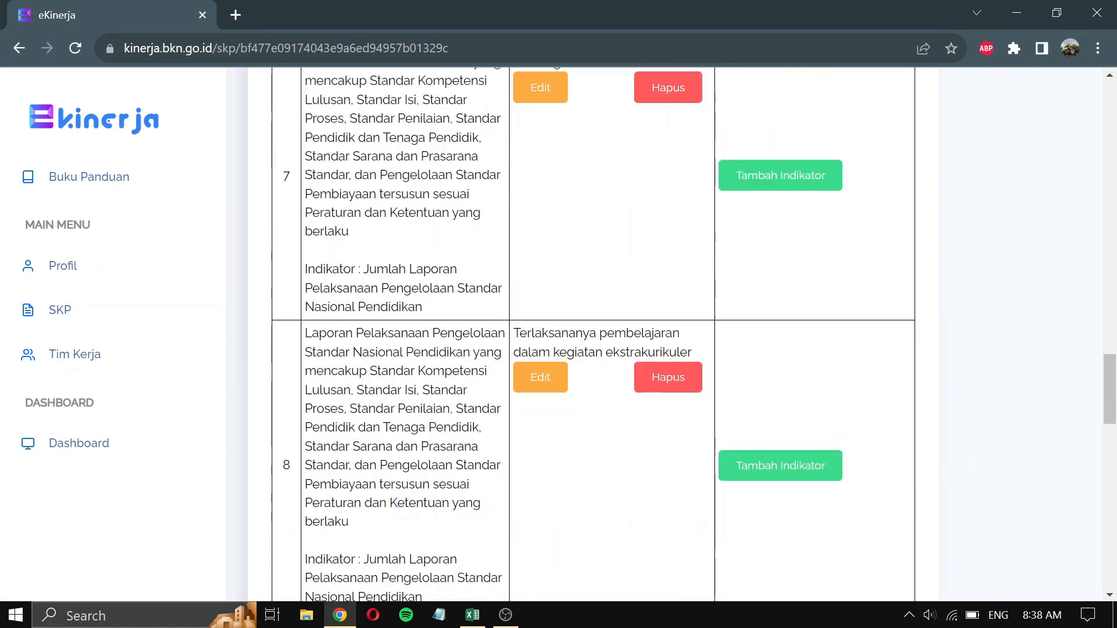
scroll(520, 375, "up", 2)
key("alt+Tab")
left_click(394, 434)
scroll(394, 434, "down", 1)
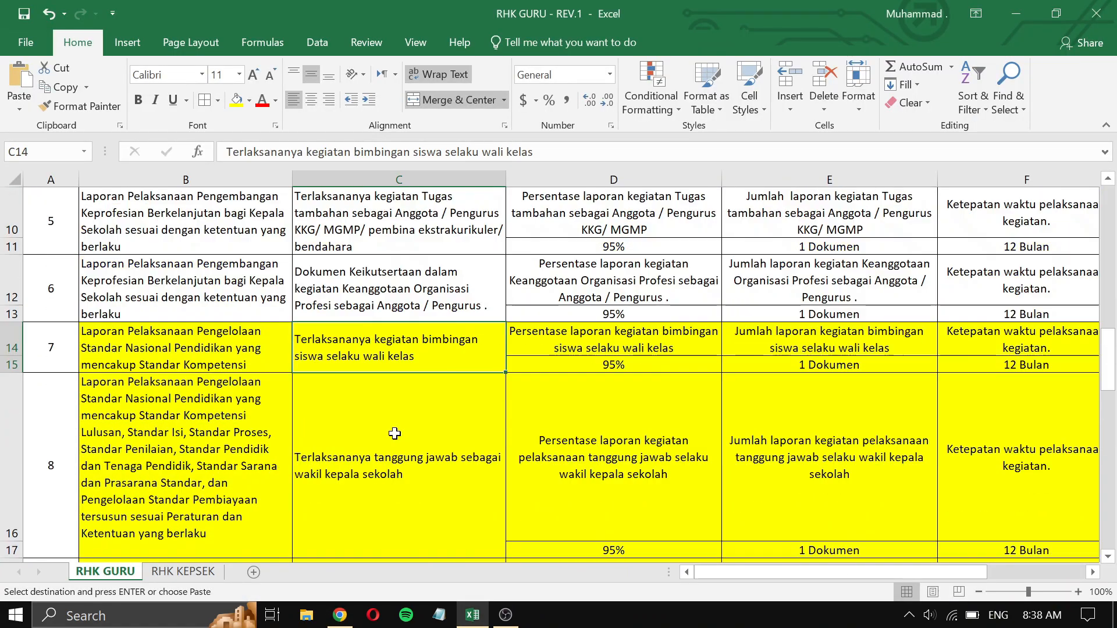
scroll(394, 434, "up", 2)
key("alt+Tab")
scroll(505, 334, "up", 12)
scroll(506, 335, "up", 6)
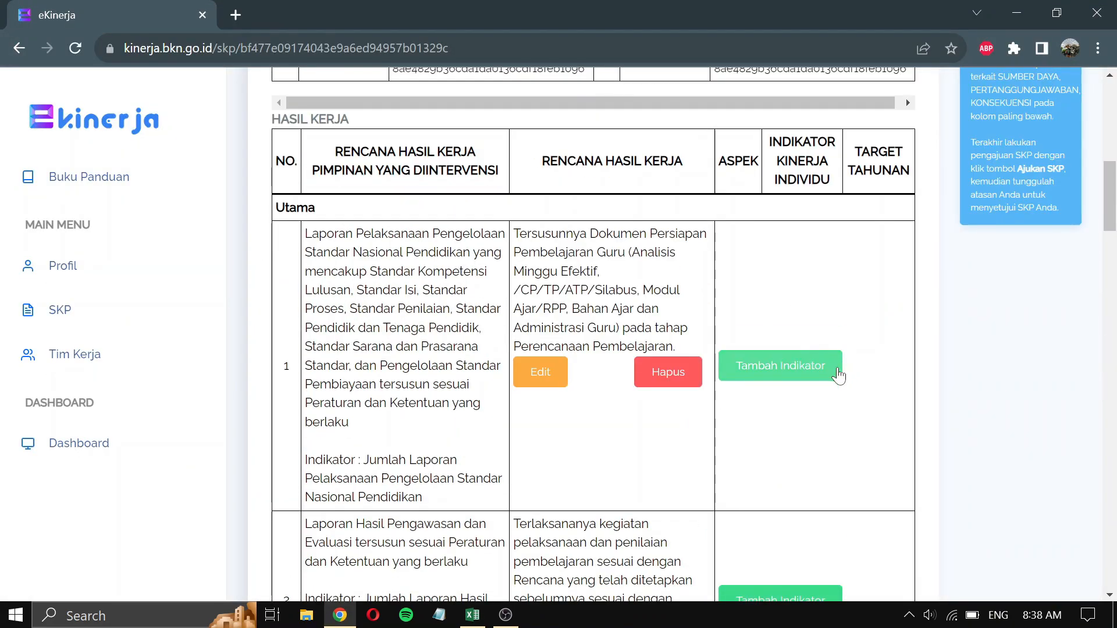
left_click(808, 368)
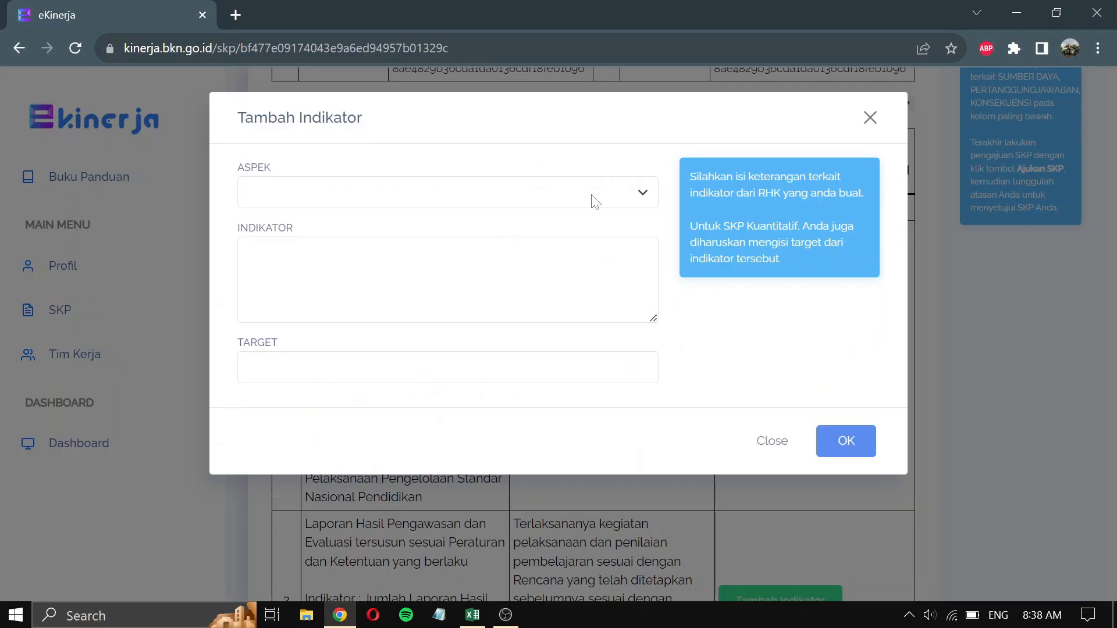
left_click(594, 201)
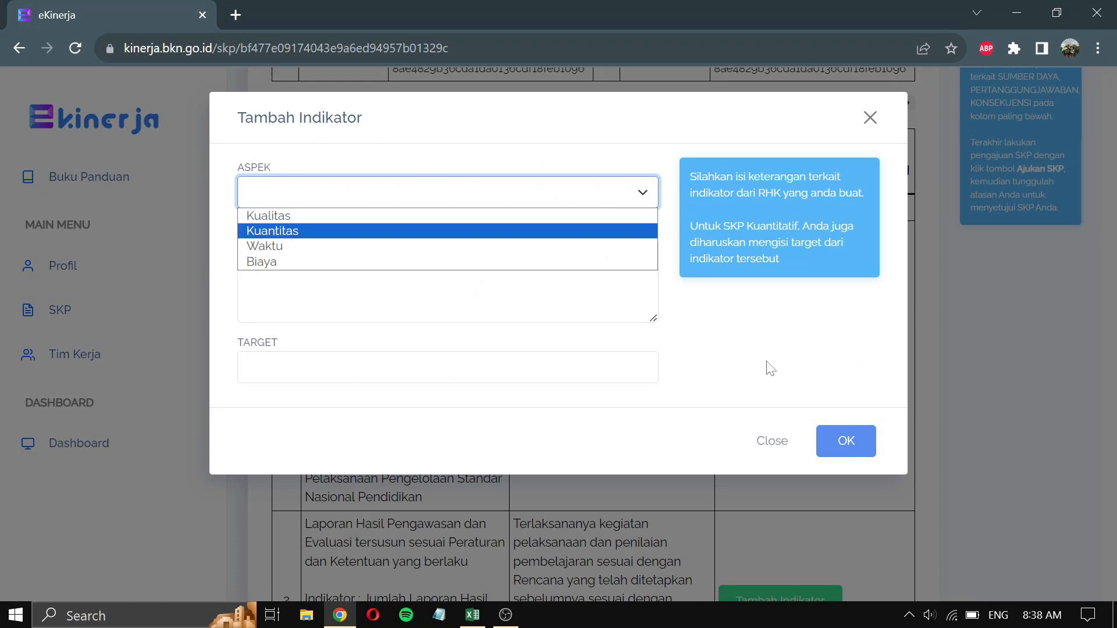
- Add a Kualitas indicator with the cell D2 text and a 95% target to the first RHK
left_click(434, 222)
left_click(436, 291)
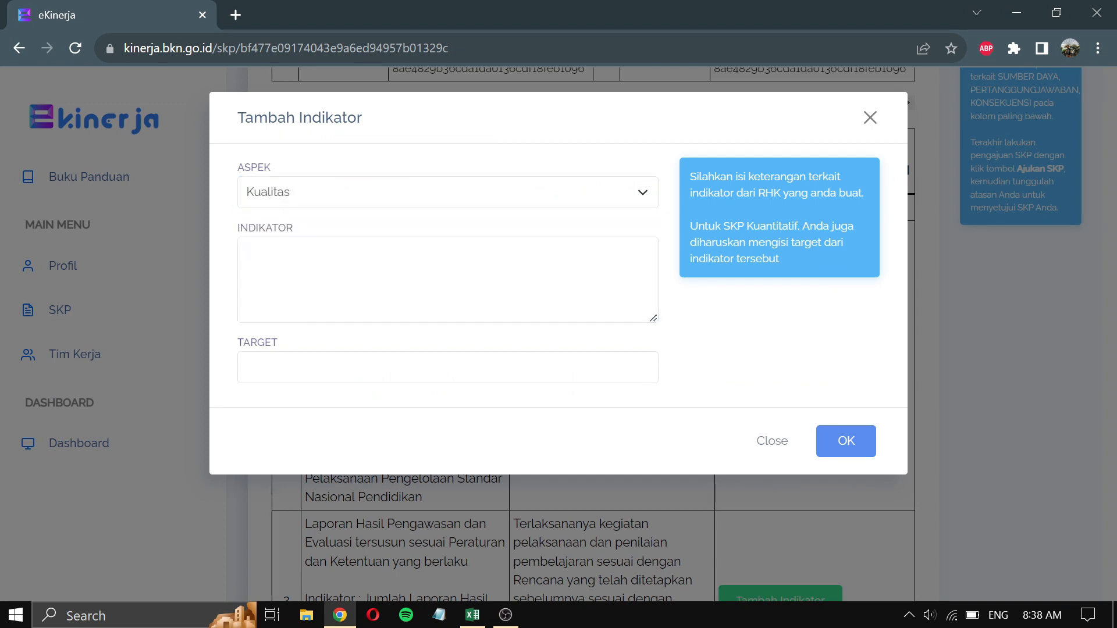
key("alt+Tab")
left_click(621, 257)
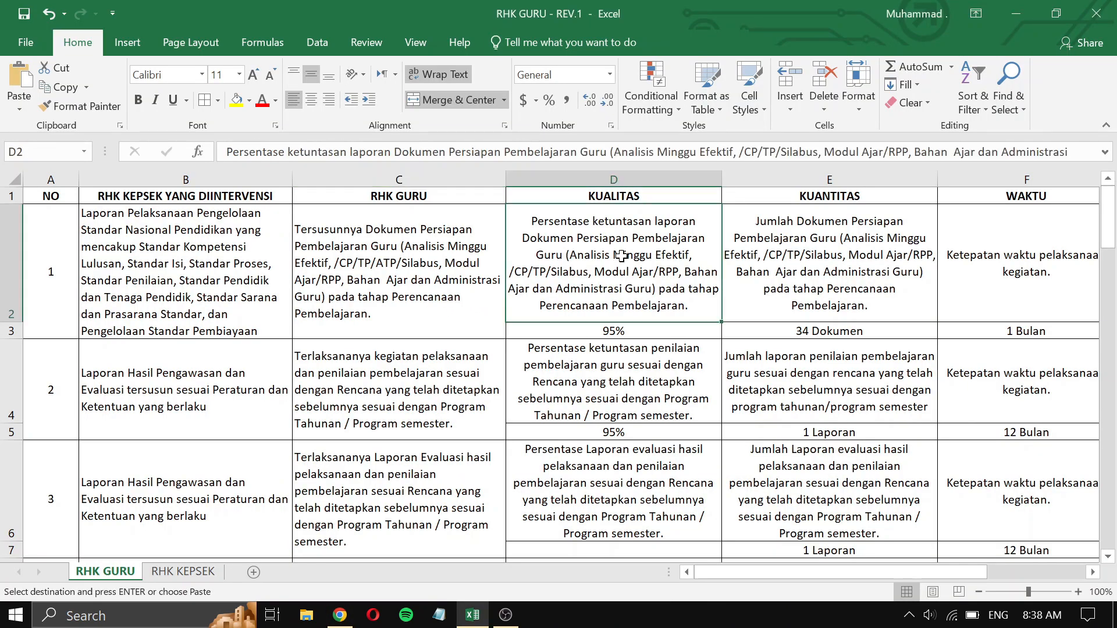
key("ctrl+c")
key("alt+Tab")
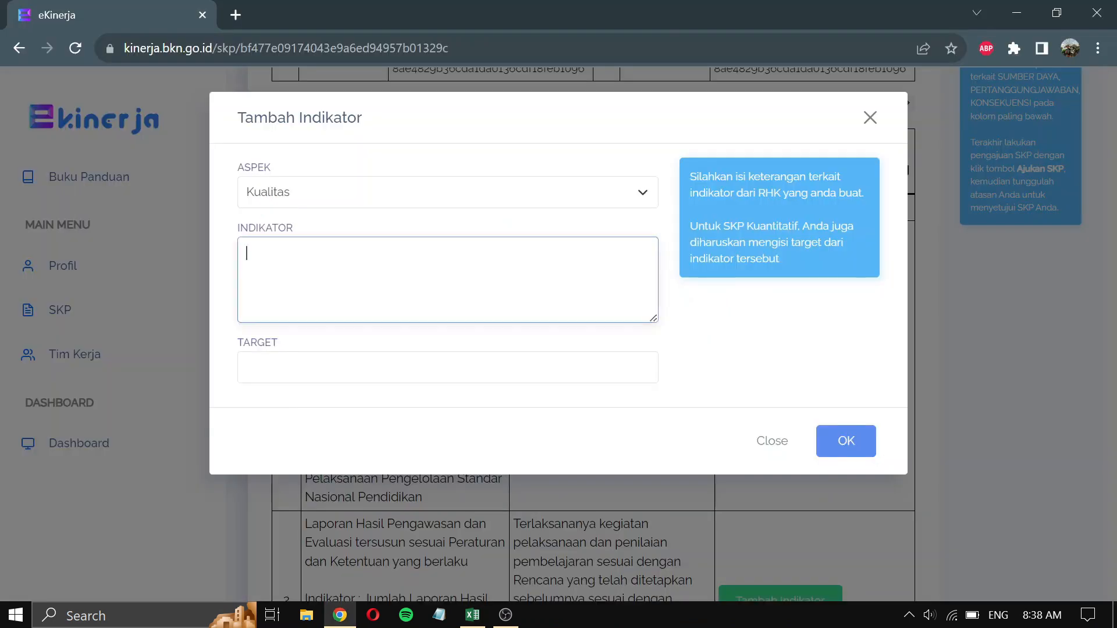
key("ctrl+v")
left_click(454, 369)
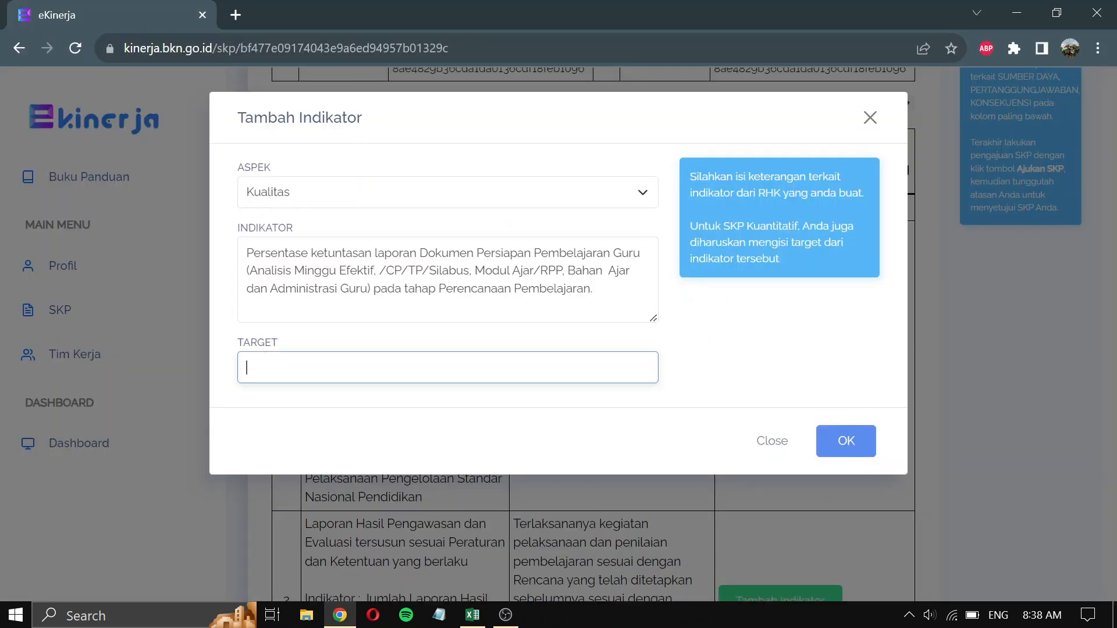
key("alt+Tab")
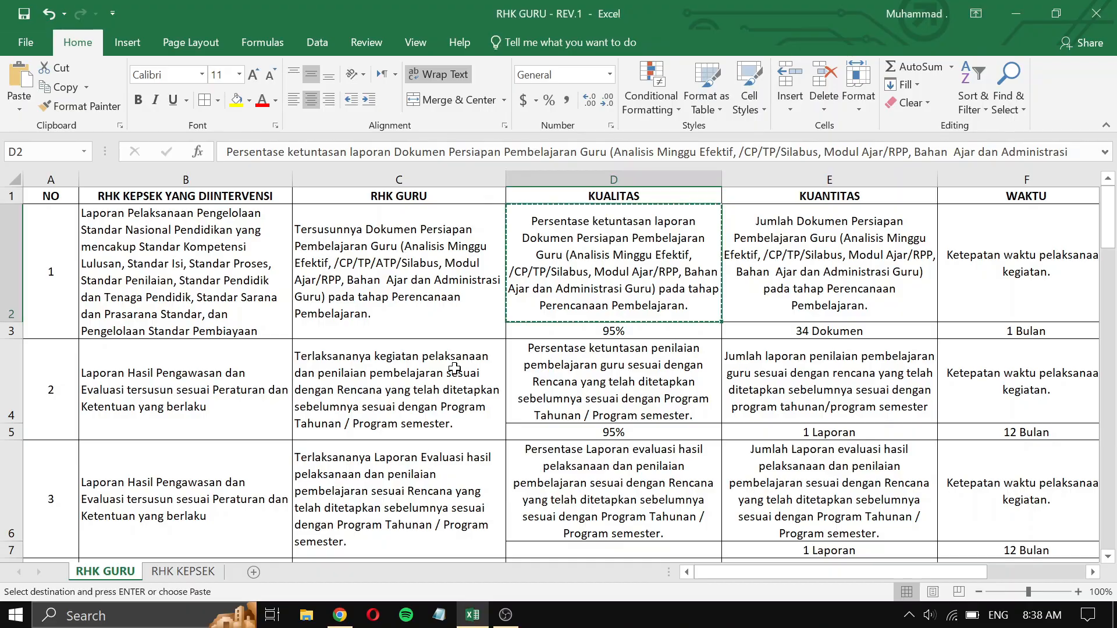
key("alt+Tab")
left_click(368, 376)
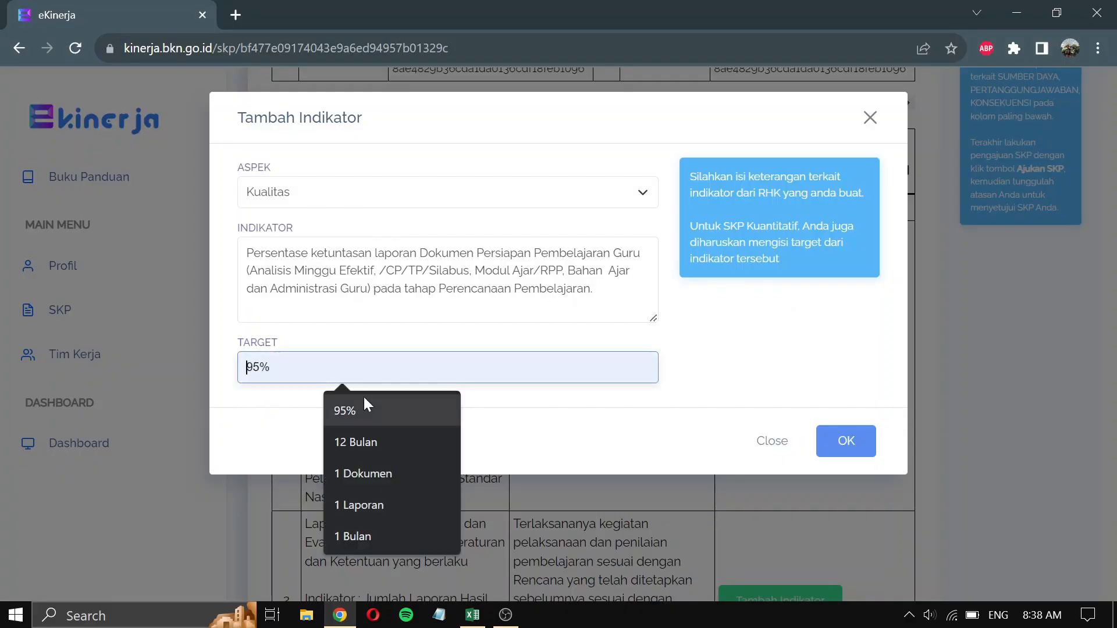
left_click(397, 410)
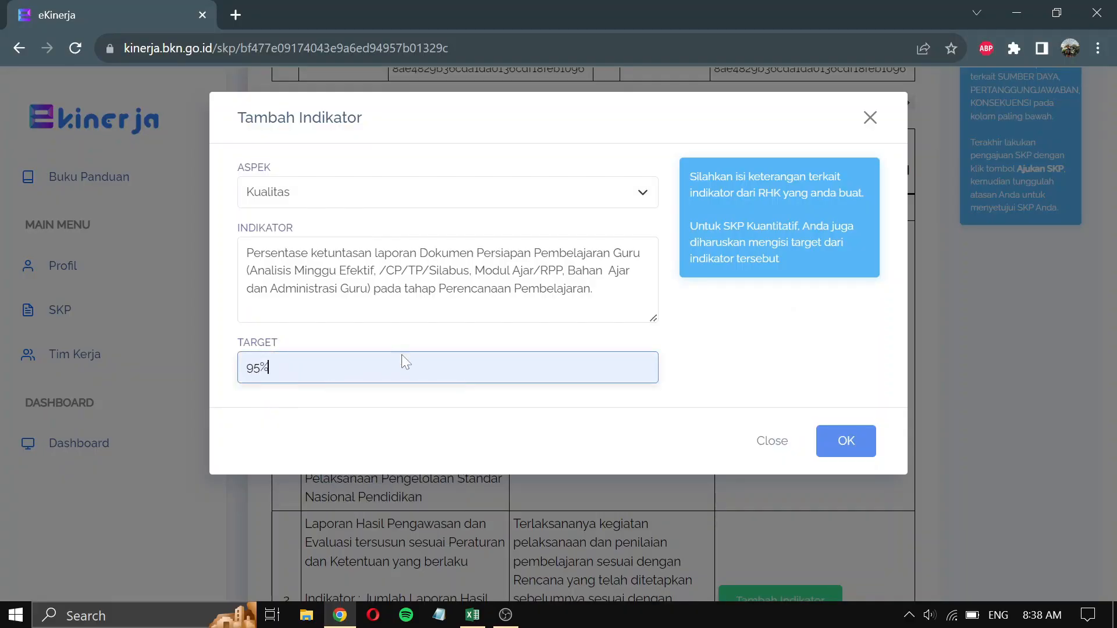
left_click(851, 443)
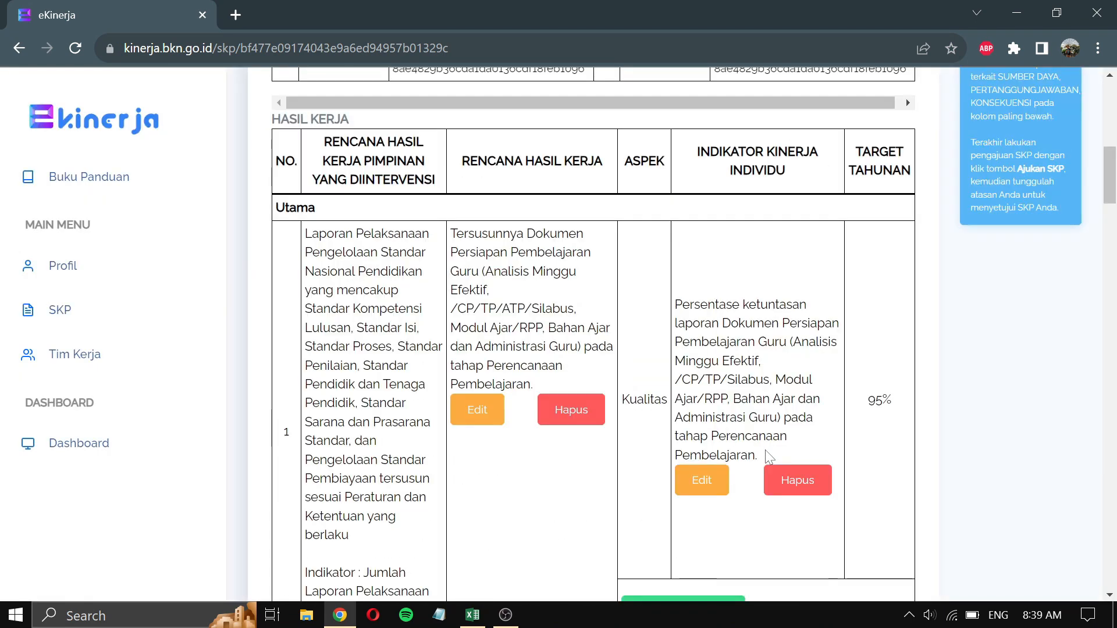
- Add the Kuantitas indicator 'Jumlah Dokumen Persiapan Pembelajaran Guru' from cell E2, targeting 1 Dokumen
scroll(715, 408, "down", 1)
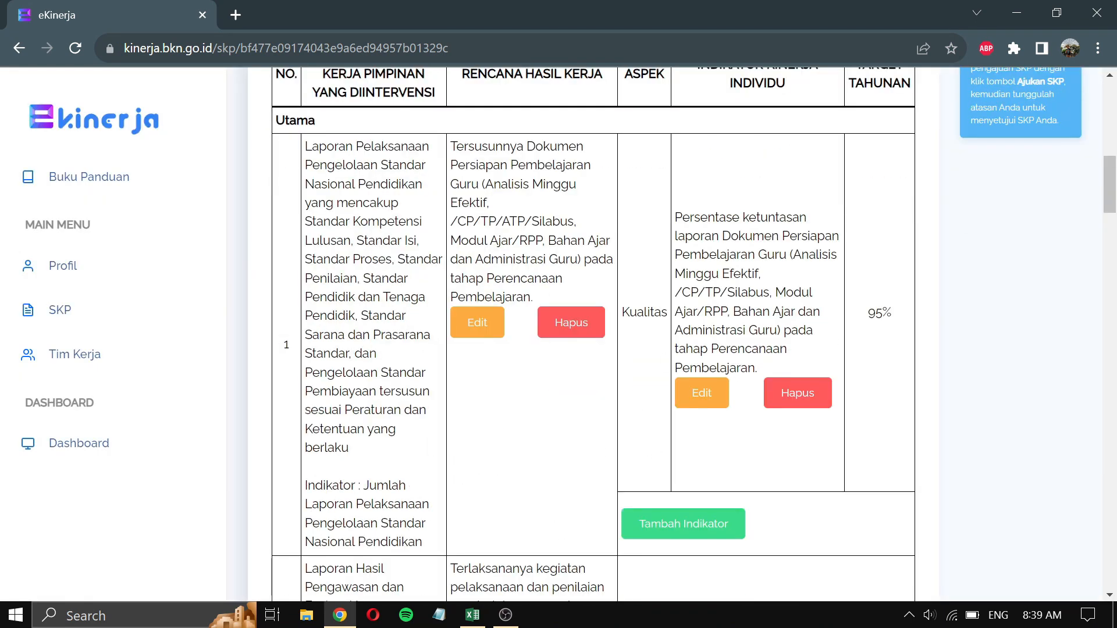
left_click(677, 530)
left_click(516, 197)
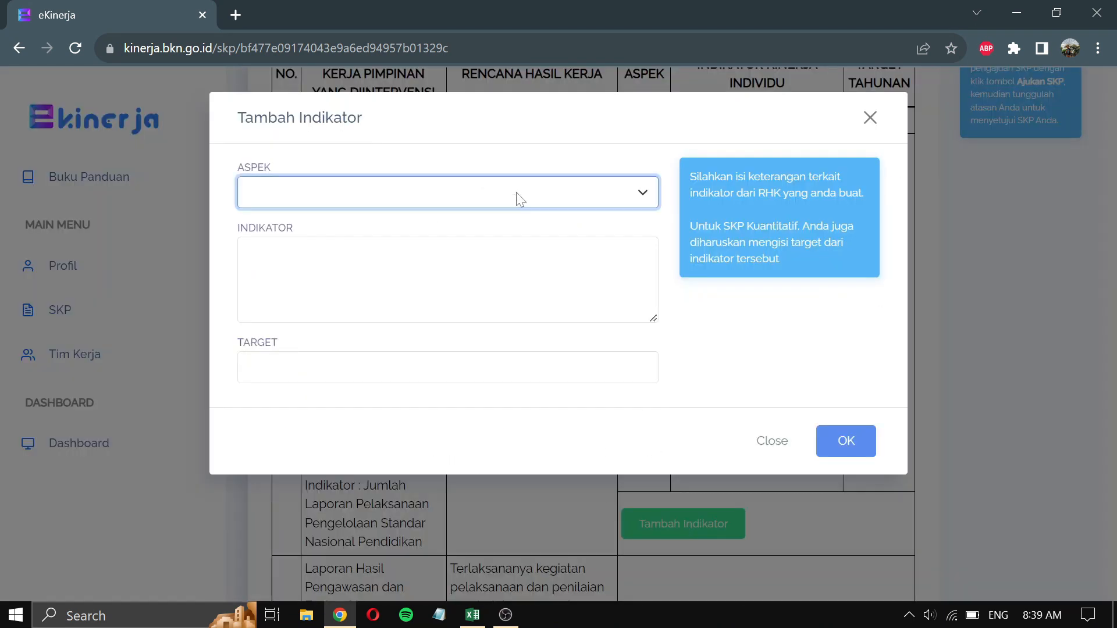
left_click(498, 232)
left_click(499, 256)
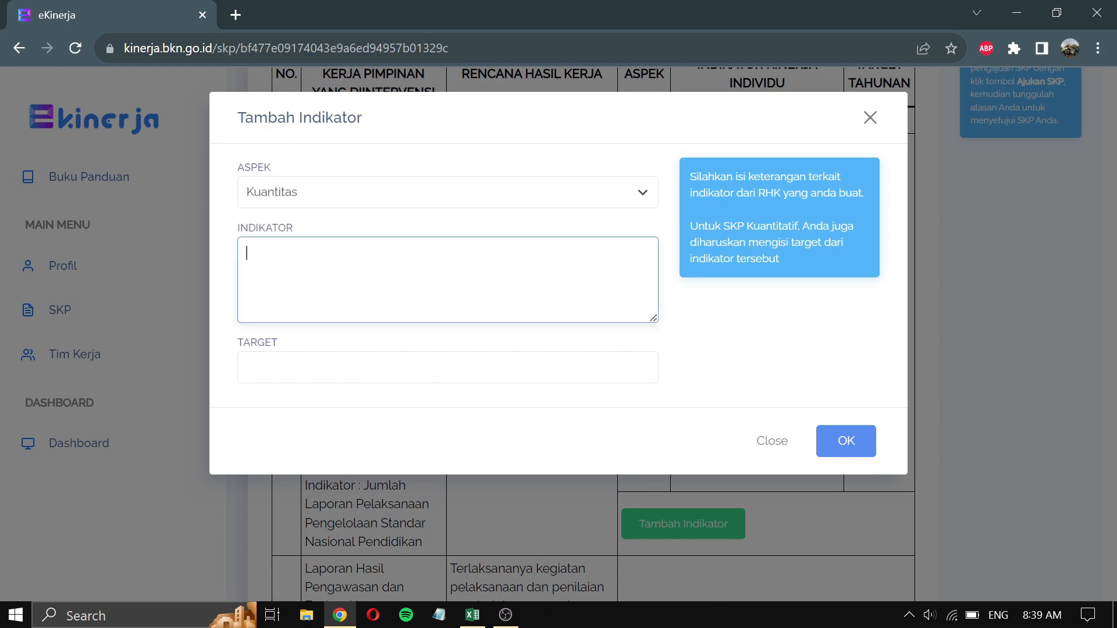
key("alt+Tab")
left_click(864, 260)
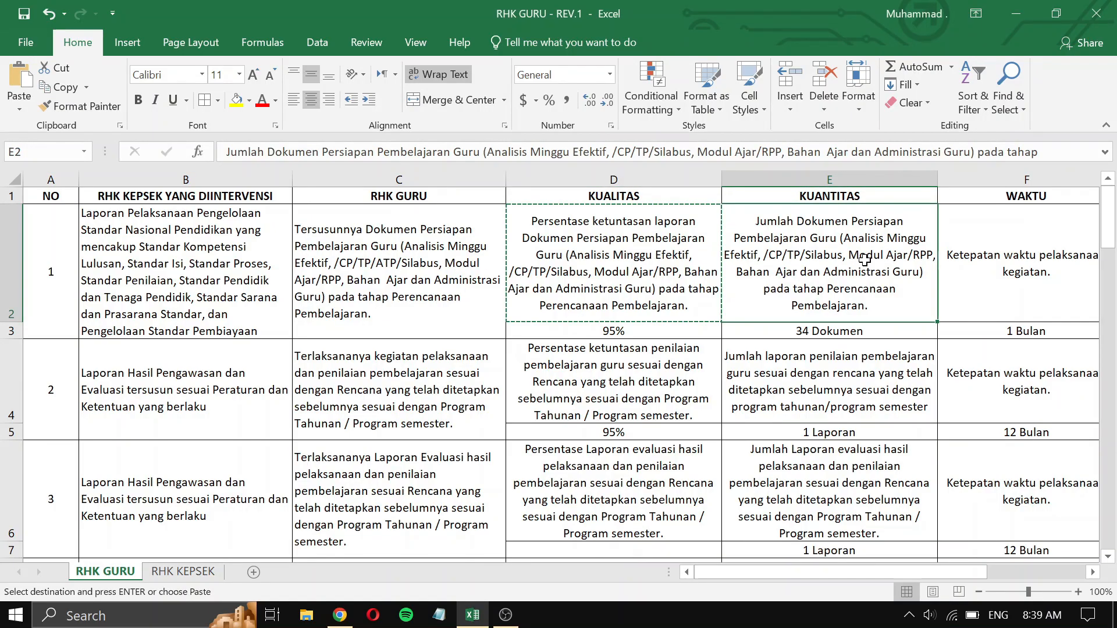
key("ctrl+c")
key("alt+Tab")
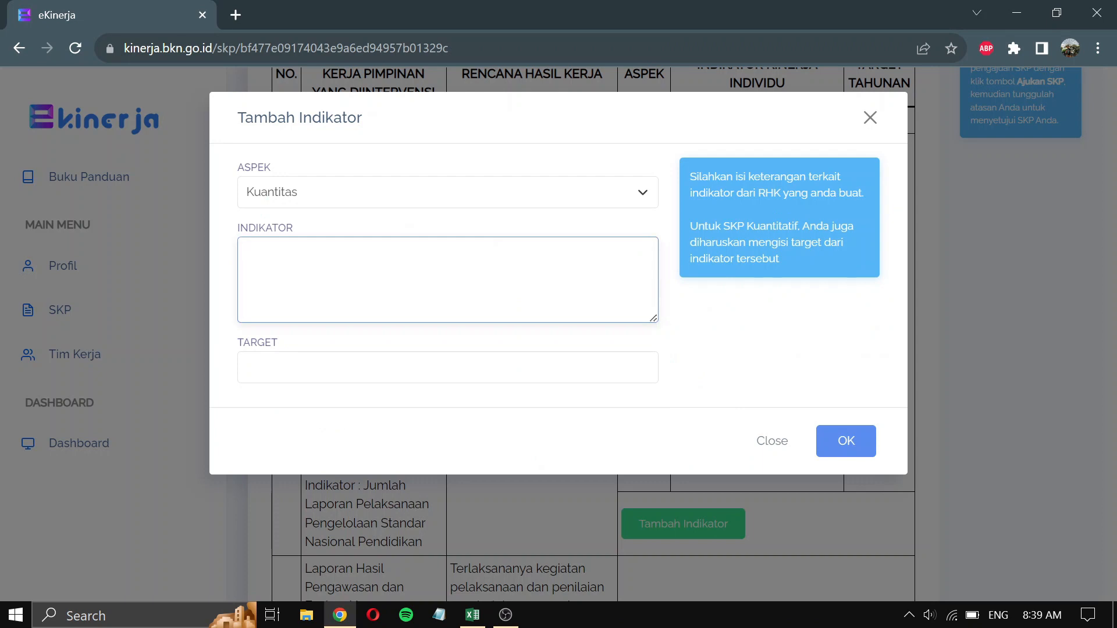
key("ctrl+v")
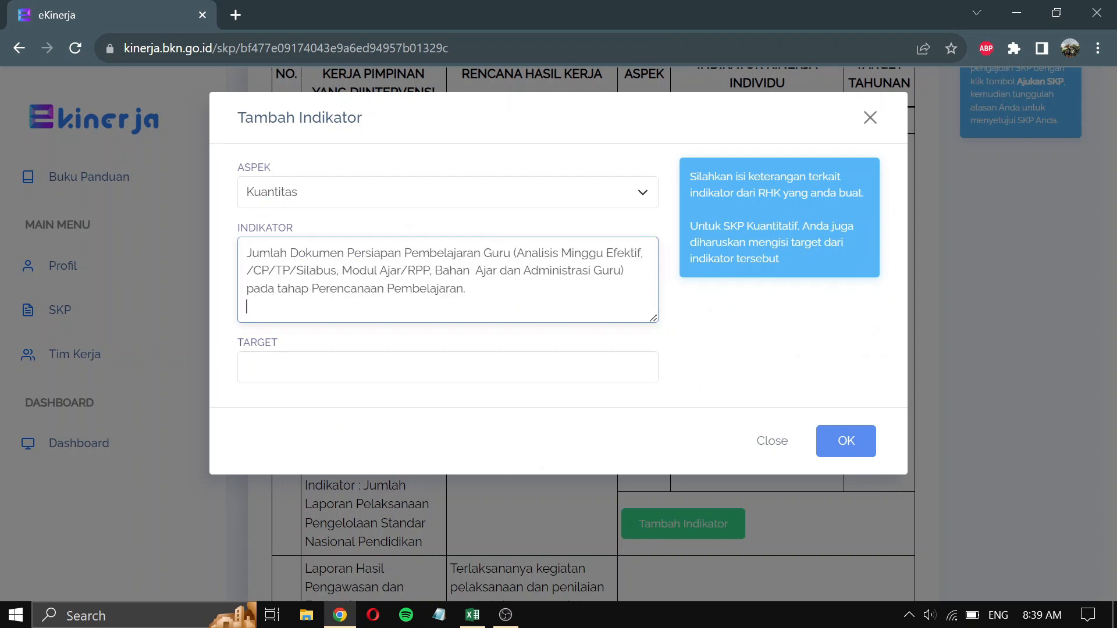
left_click(447, 367)
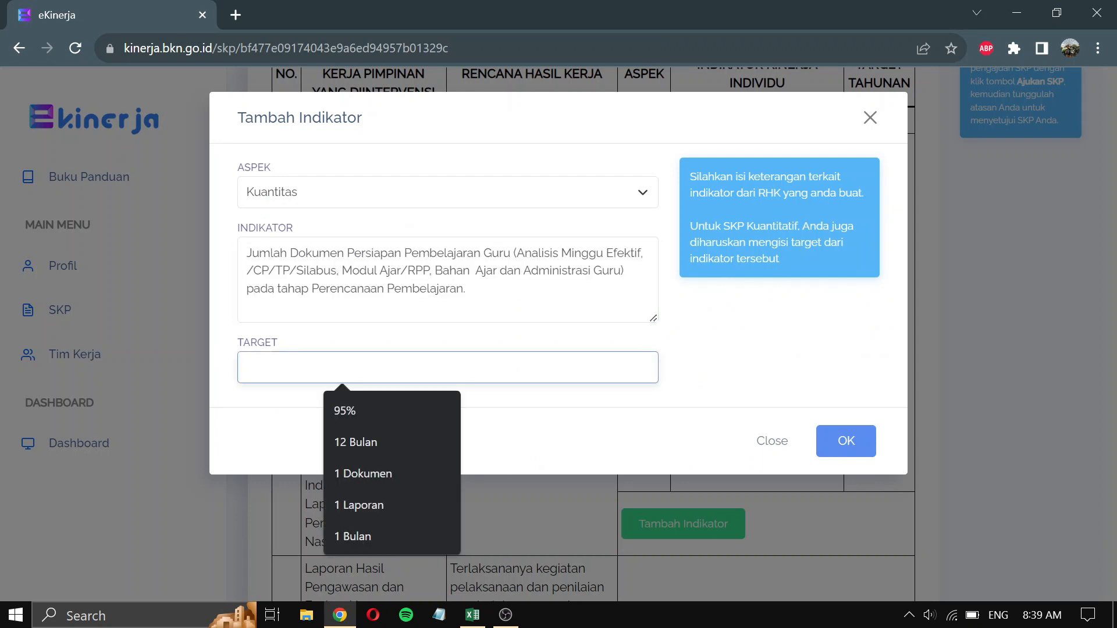
type("1 Dokumen")
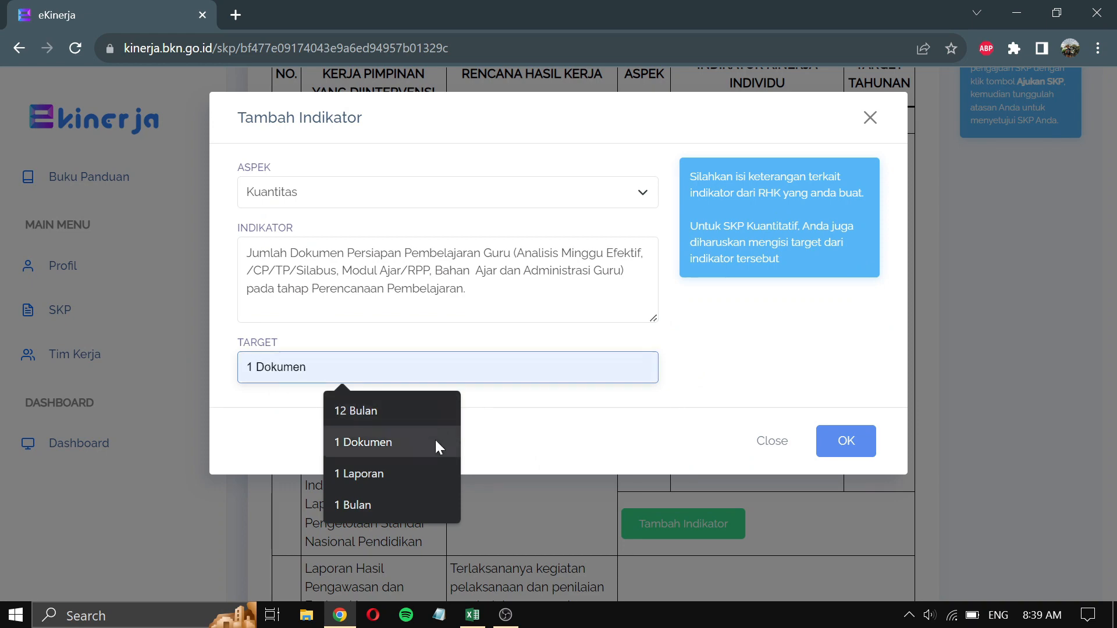
left_click(435, 441)
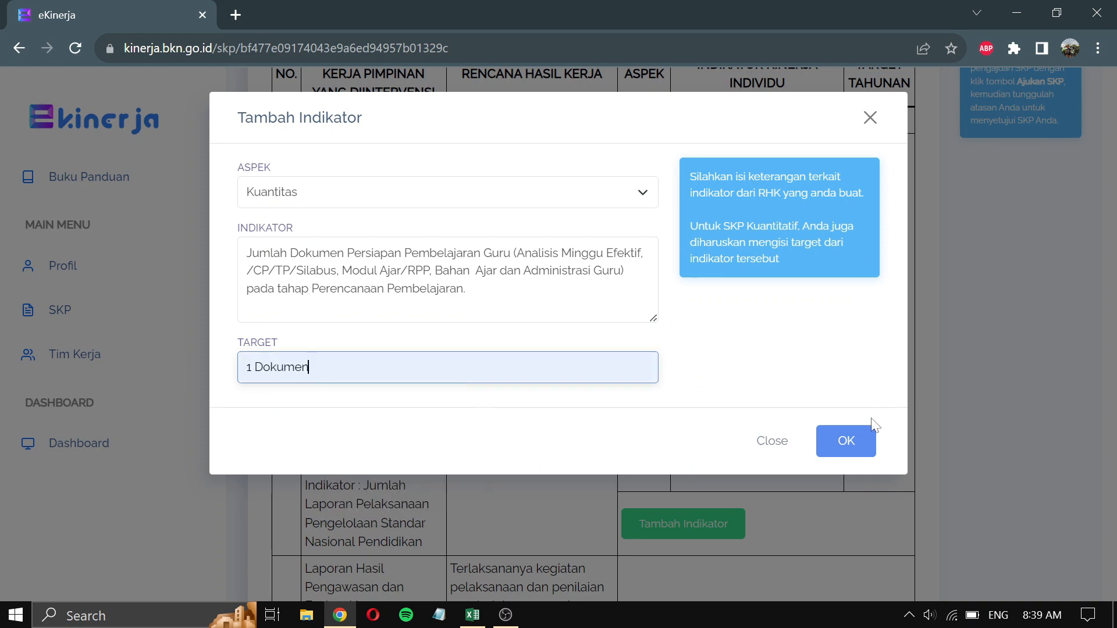
left_click(857, 441)
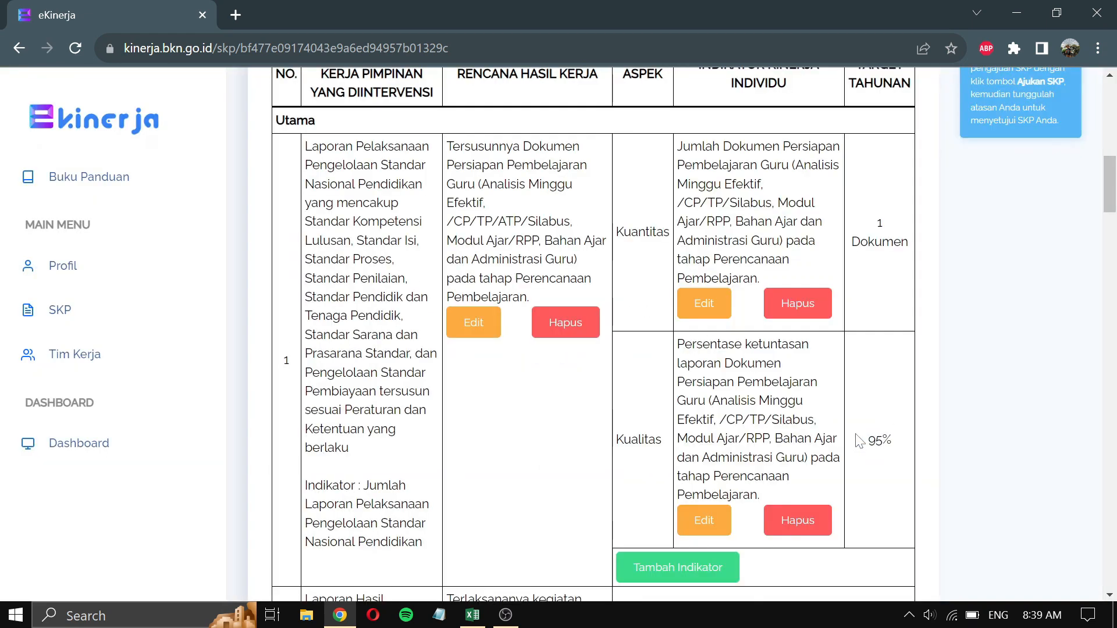
scroll(814, 407, "down", 1)
- Add the Waktu indicator 'Ketepatan waktu pelaksanaan kegiatan.' from cell F2, targeting 1 Bulan
left_click(720, 477)
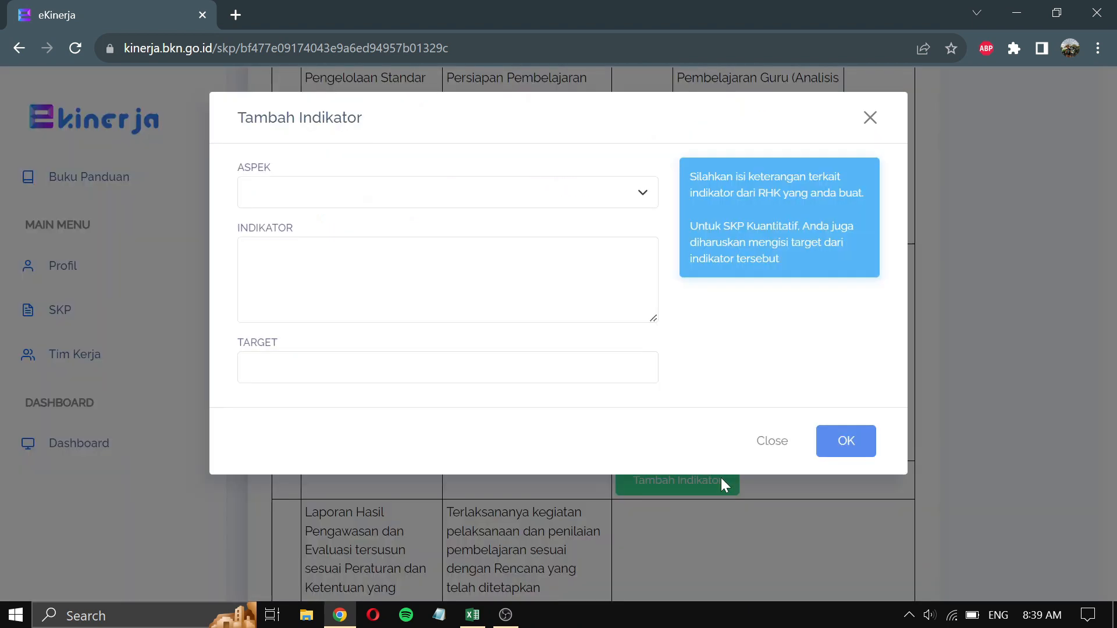
left_click(560, 201)
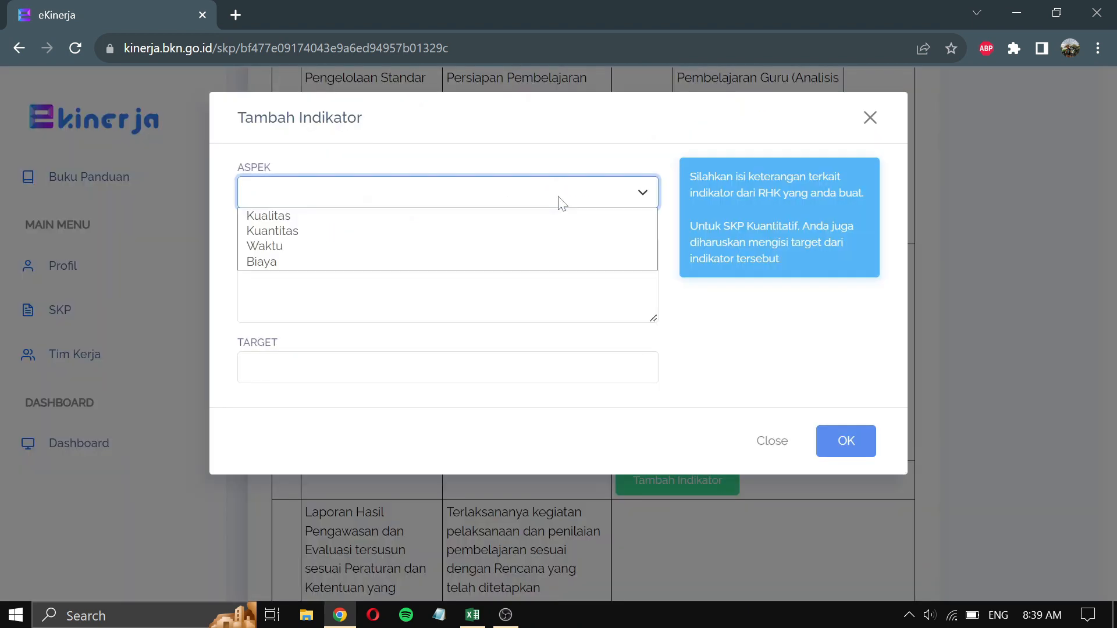
left_click(521, 248)
key("Tab")
key("alt+Tab")
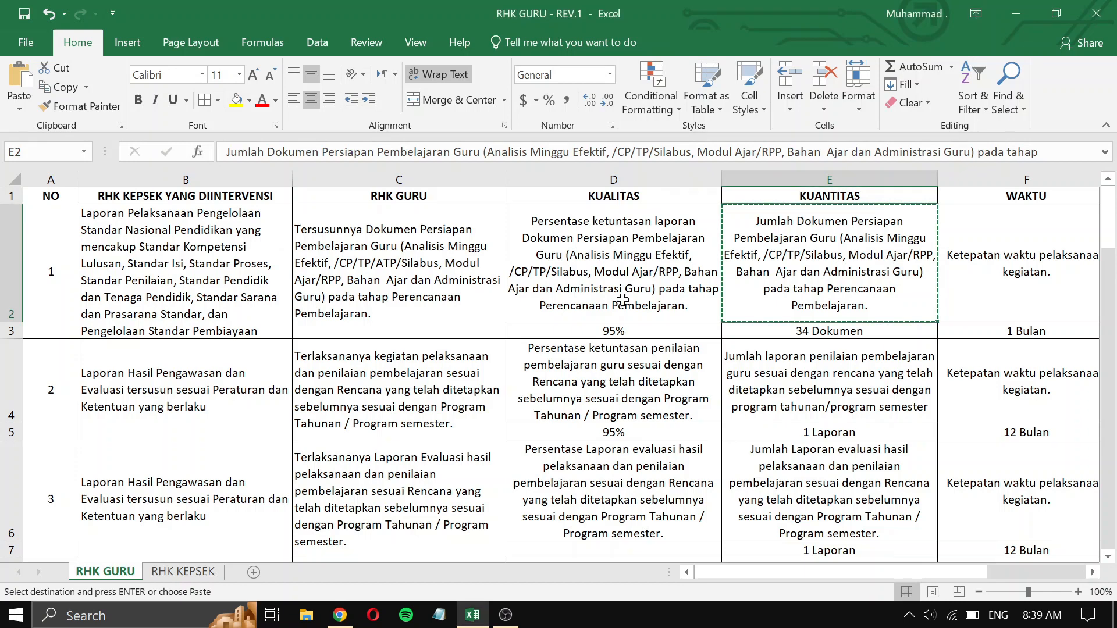
left_click(1026, 260)
key("ctrl+c")
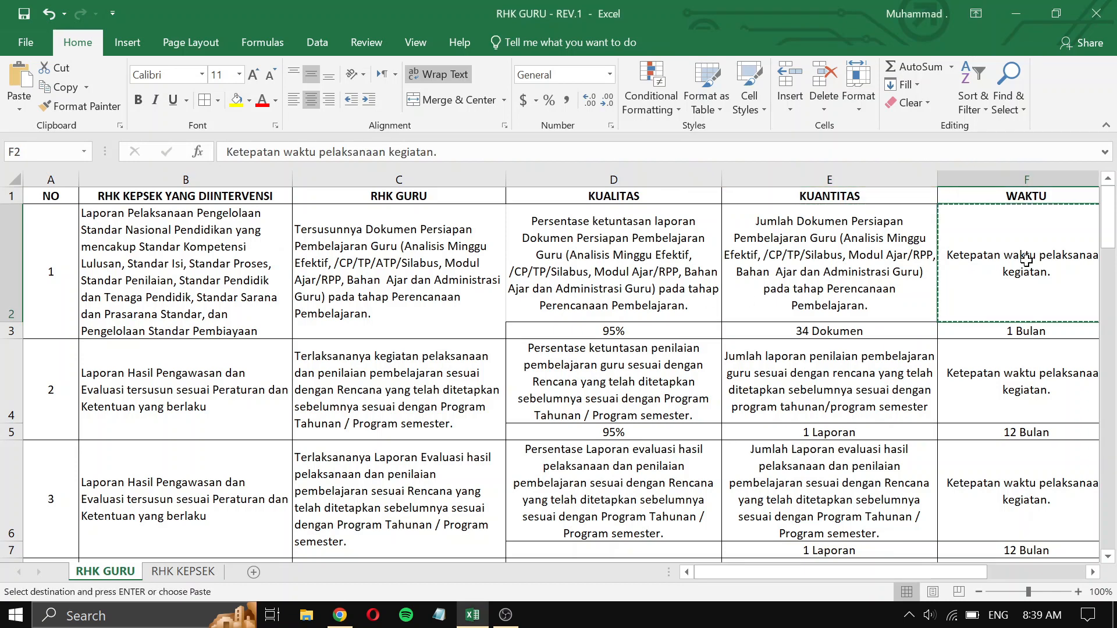
key("alt+Tab")
key("ctrl+v")
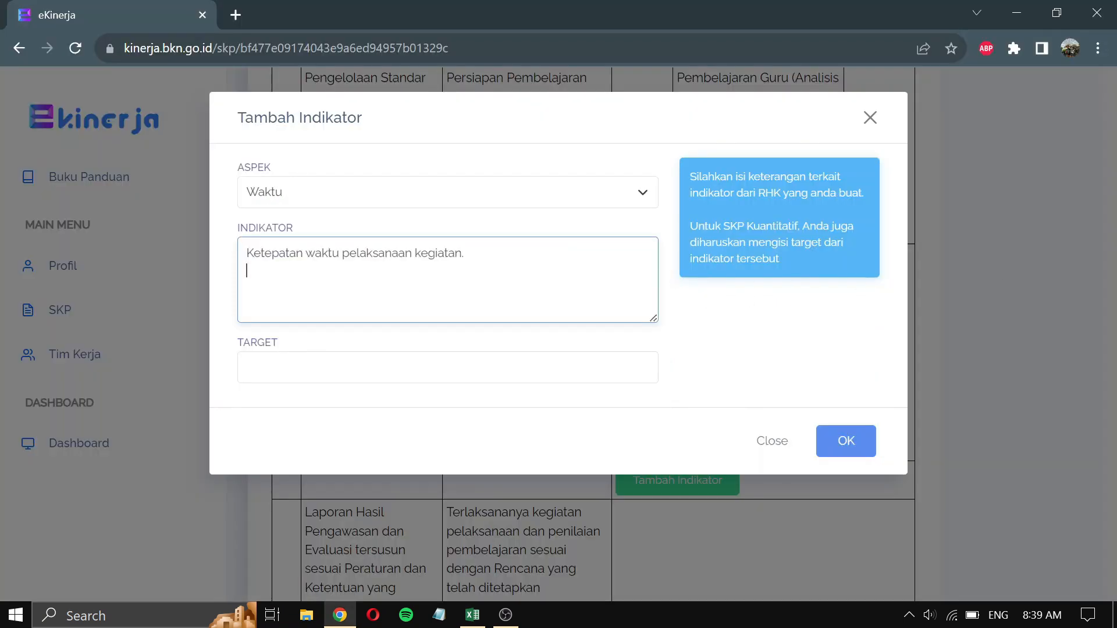
left_click(571, 367)
key("alt+Tab")
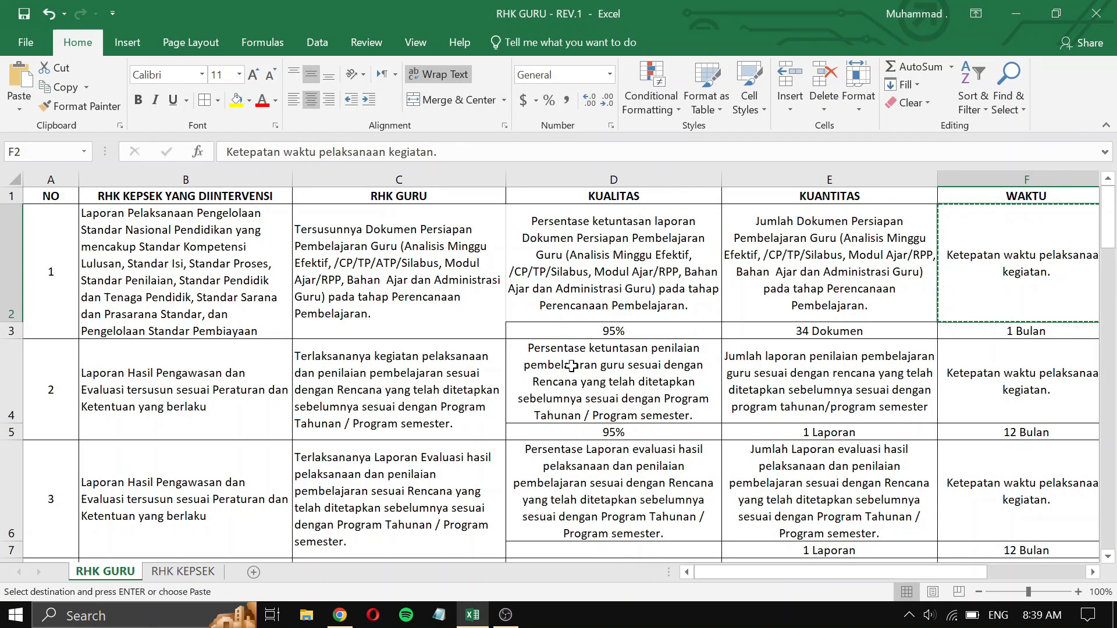
key("alt+Tab")
left_click(571, 365)
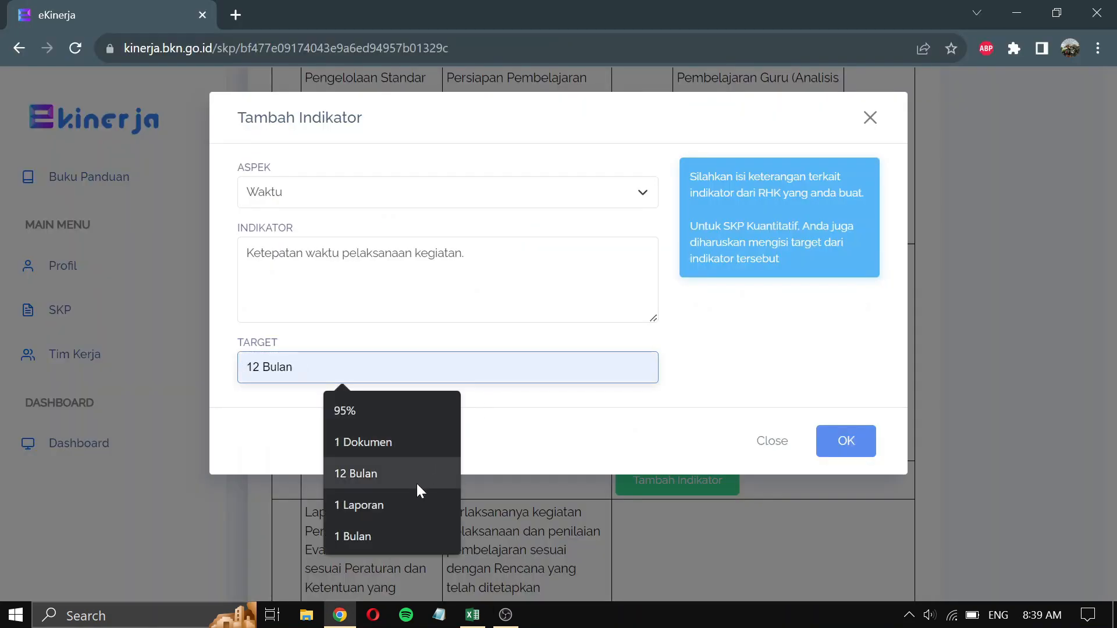
left_click(401, 537)
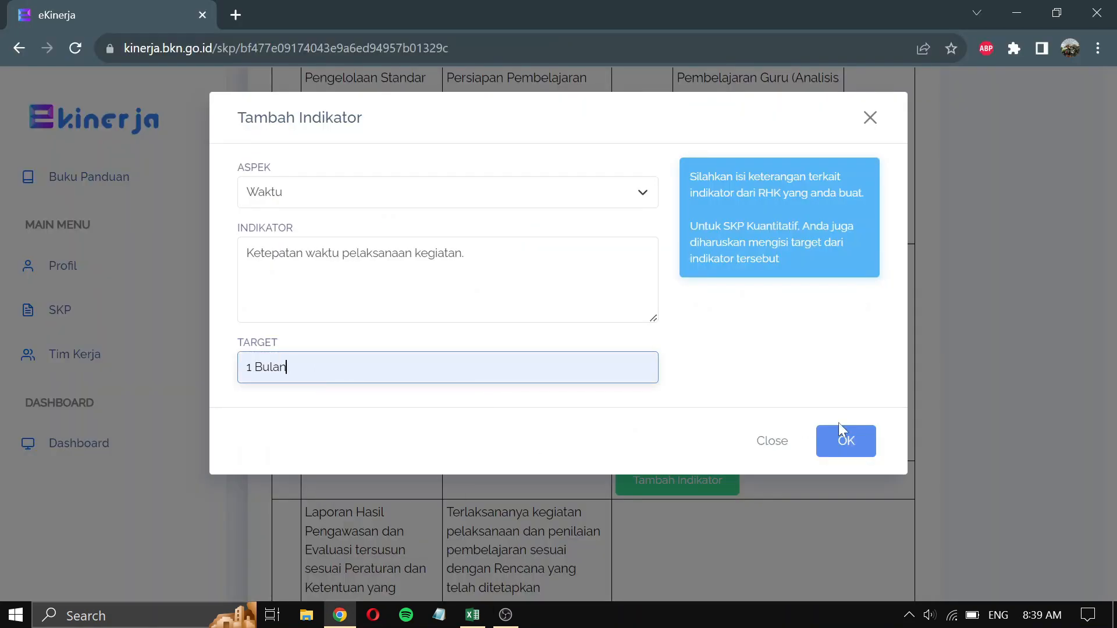
left_click(853, 442)
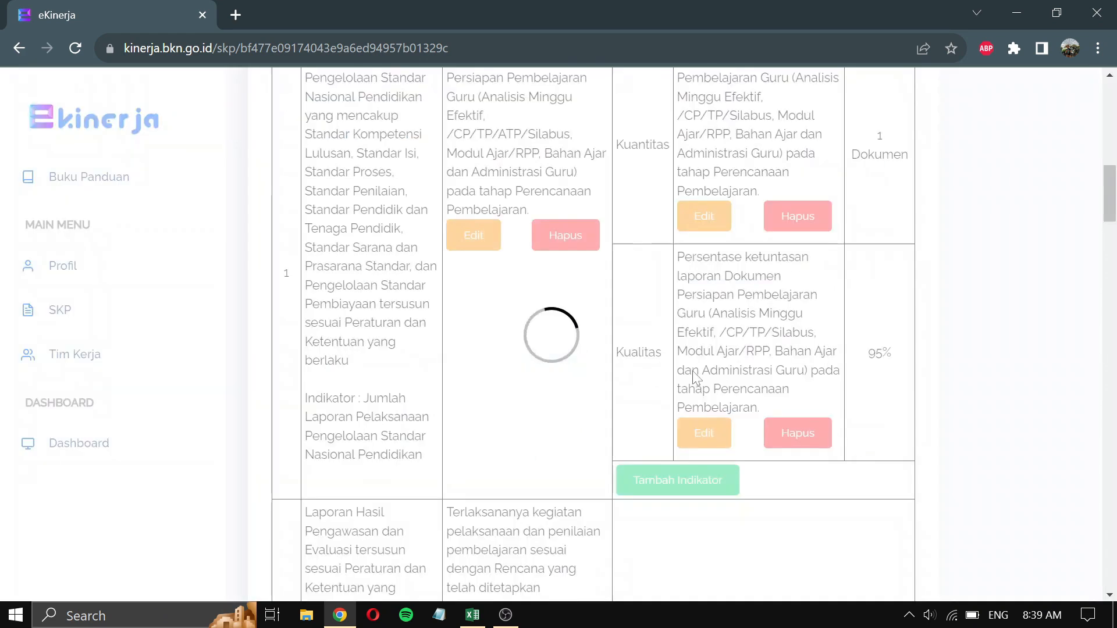
- Scroll up through the Hasil Kerja indicators to the top of Detil SKP, then down to Lampiran
scroll(693, 374, "down", 3)
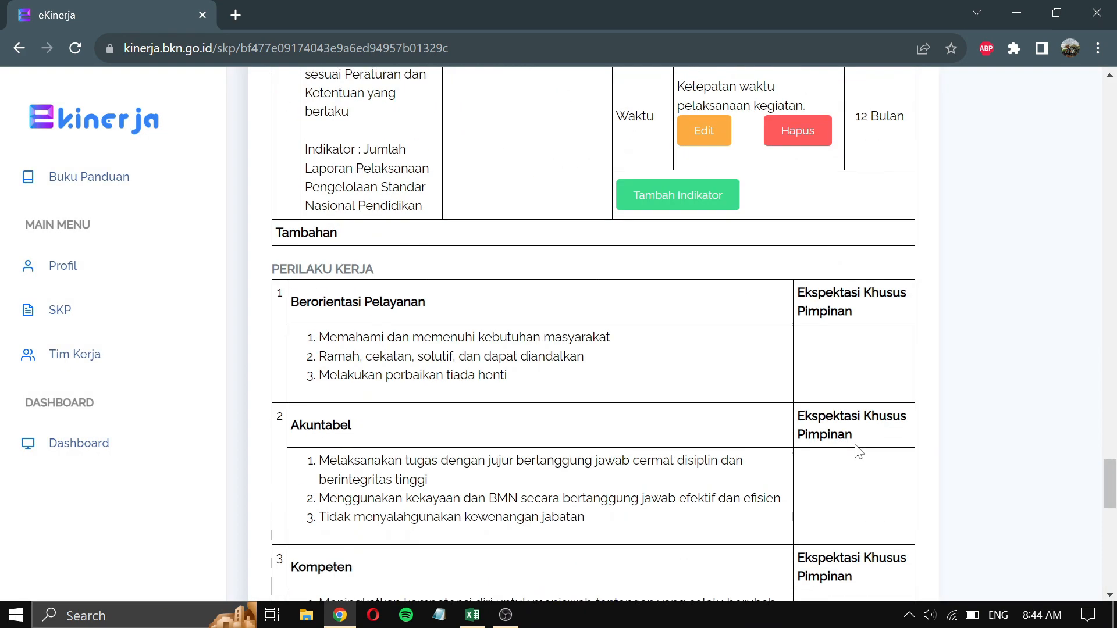
scroll(857, 451, "up", 3)
scroll(858, 450, "up", 2)
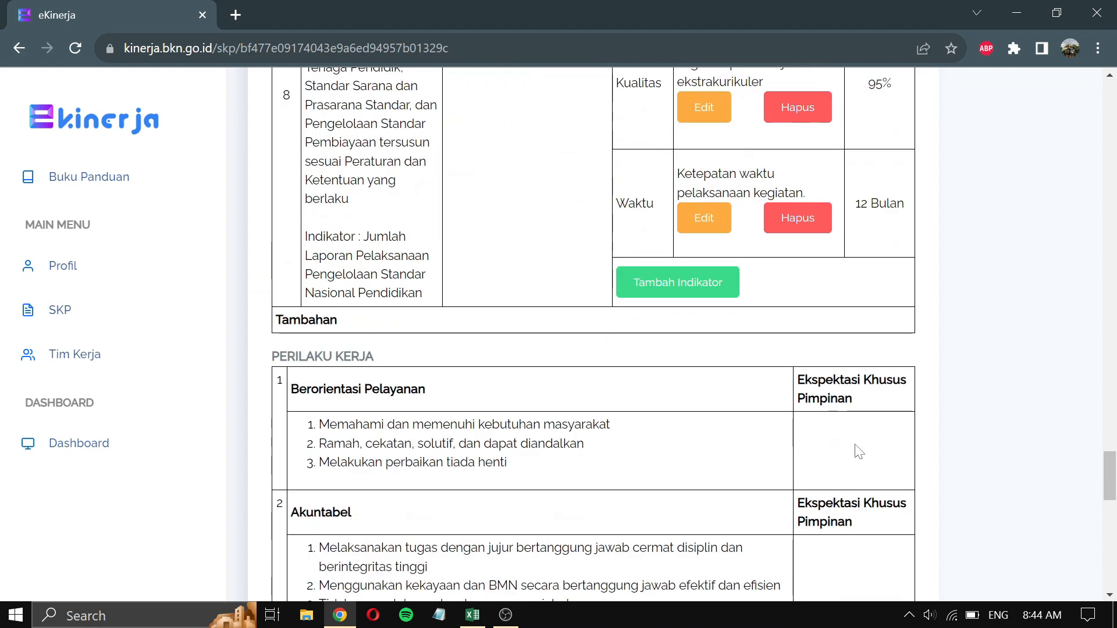
scroll(859, 451, "down", 2)
scroll(859, 451, "up", 3)
scroll(859, 451, "up", 10)
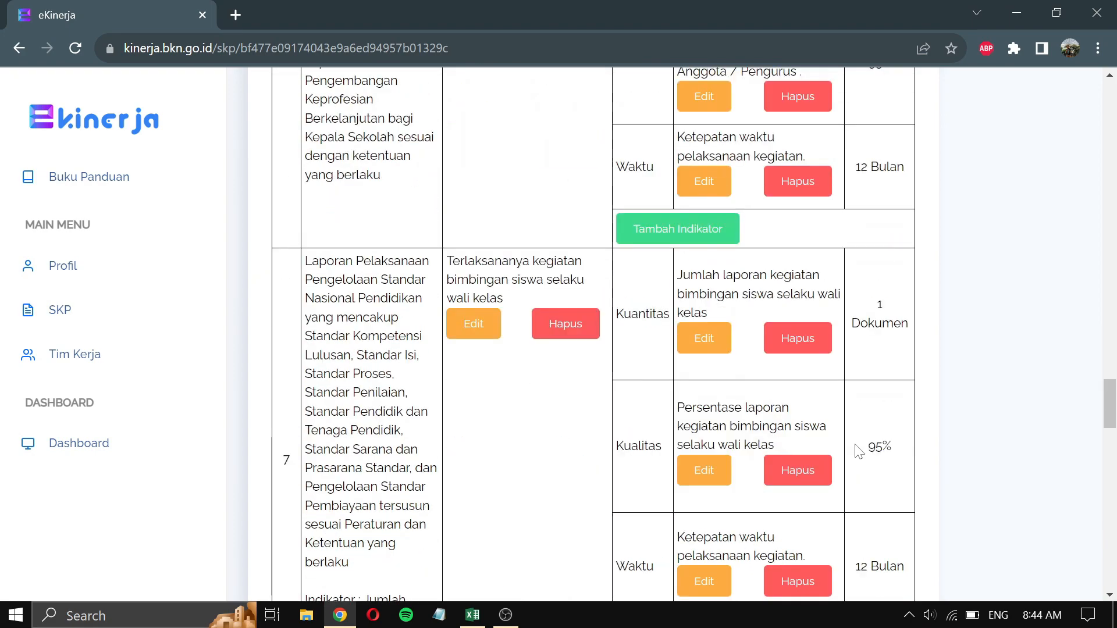
scroll(858, 451, "up", 10)
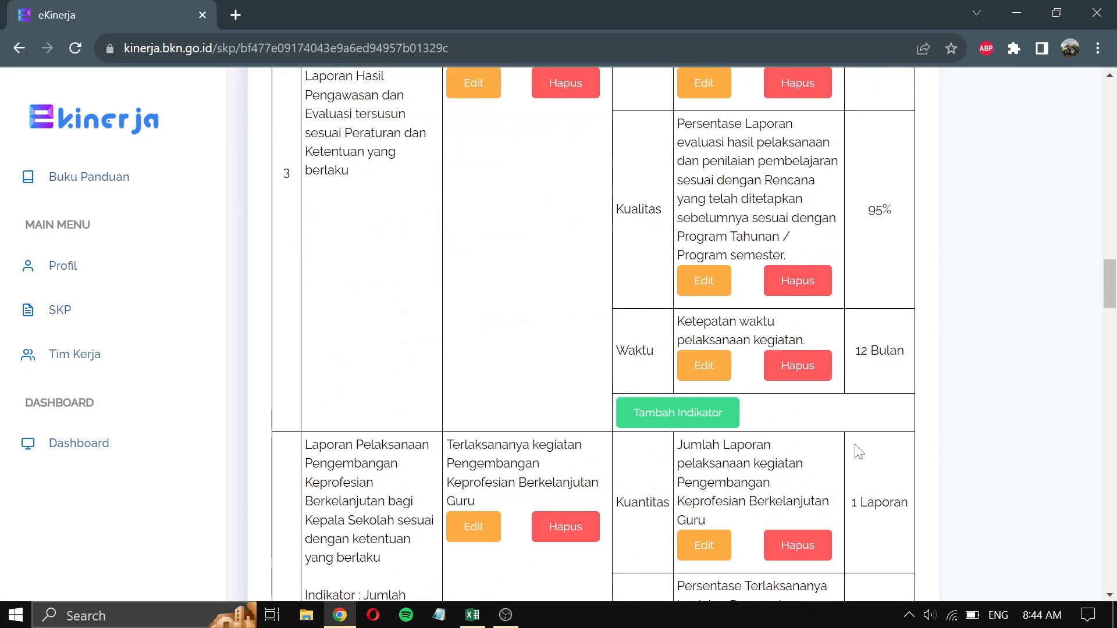
scroll(859, 451, "up", 10)
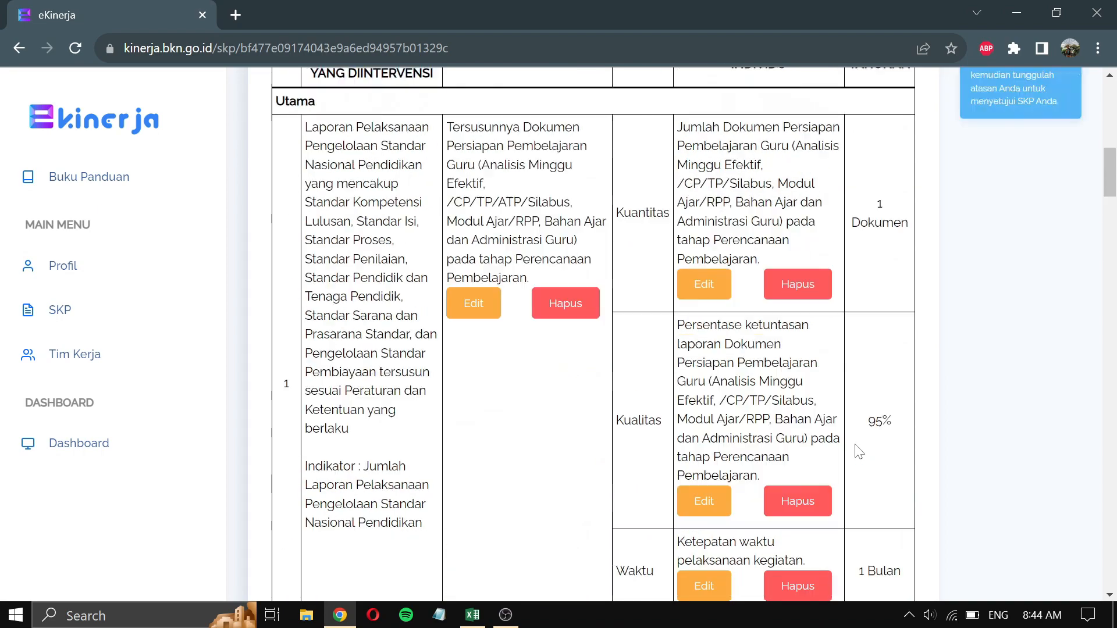
scroll(859, 451, "down", 2)
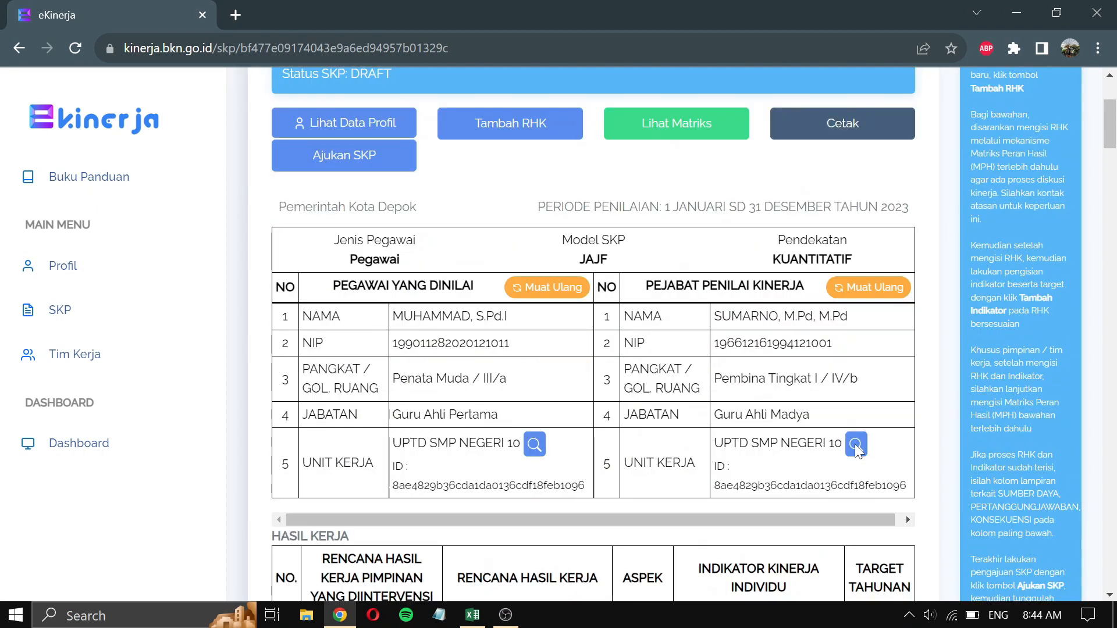
scroll(858, 451, "up", 4)
scroll(859, 451, "down", 7)
scroll(859, 451, "down", 12)
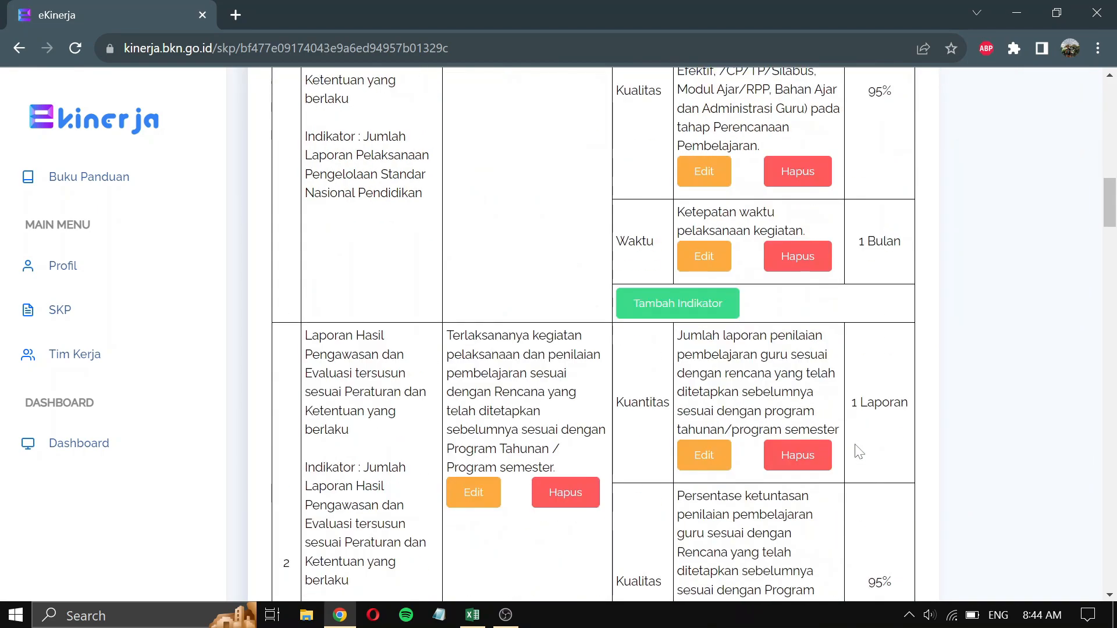
scroll(859, 451, "down", 12)
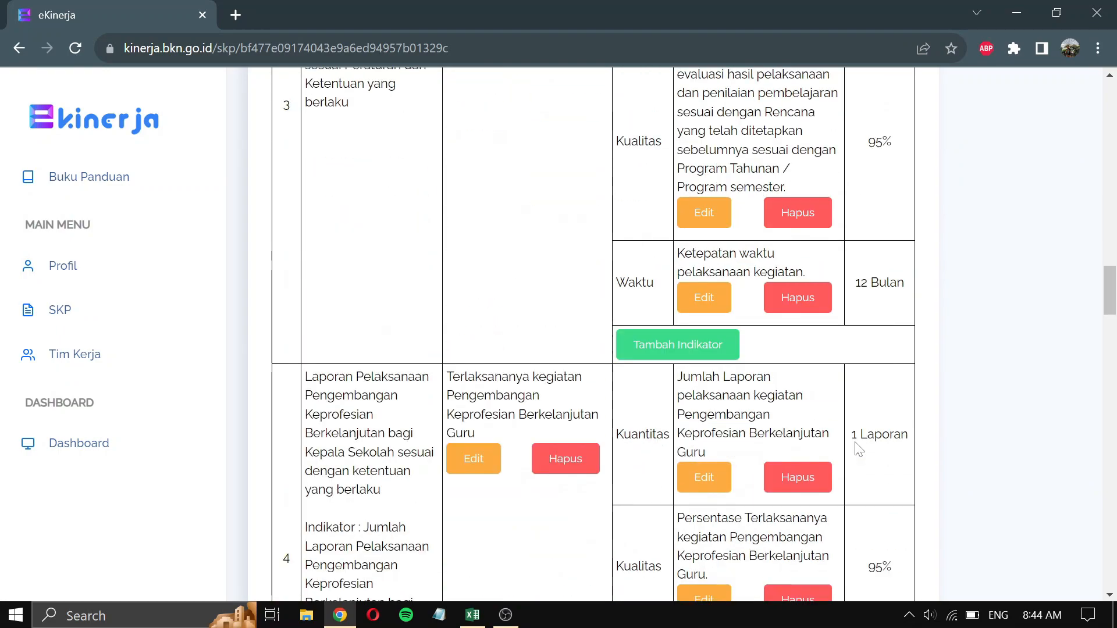
scroll(859, 451, "down", 12)
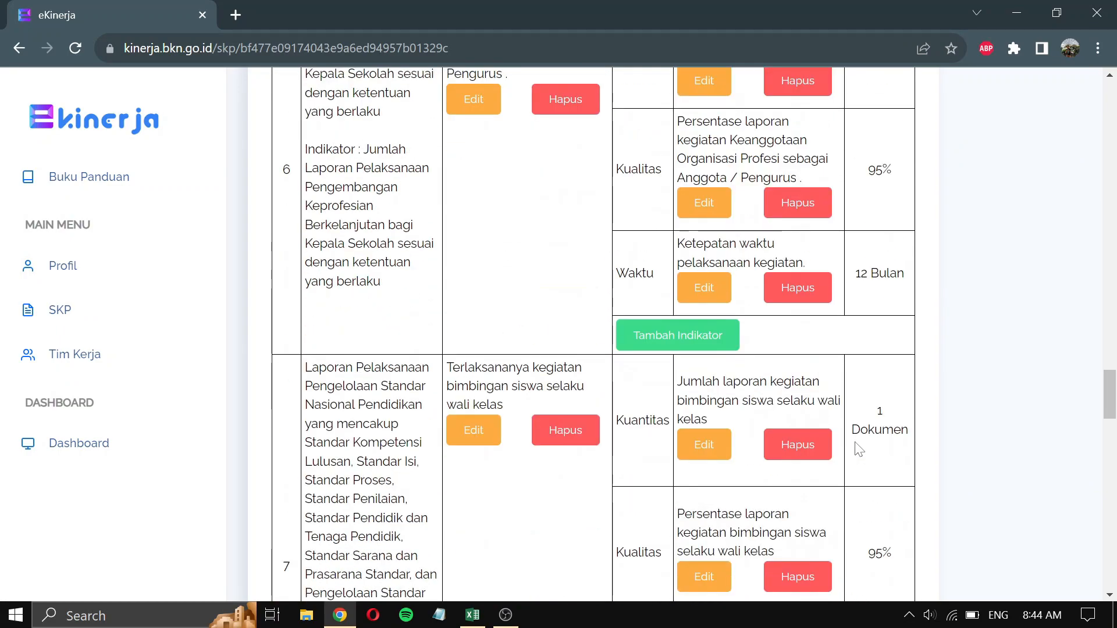
scroll(859, 450, "down", 9)
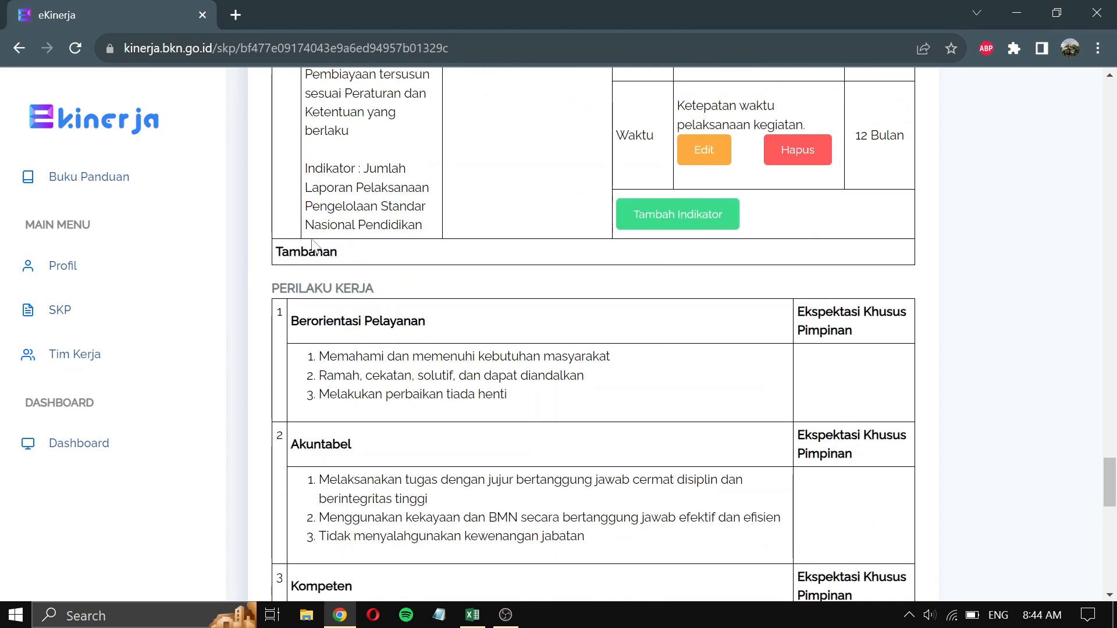
scroll(376, 320, "down", 2)
scroll(376, 320, "down", 15)
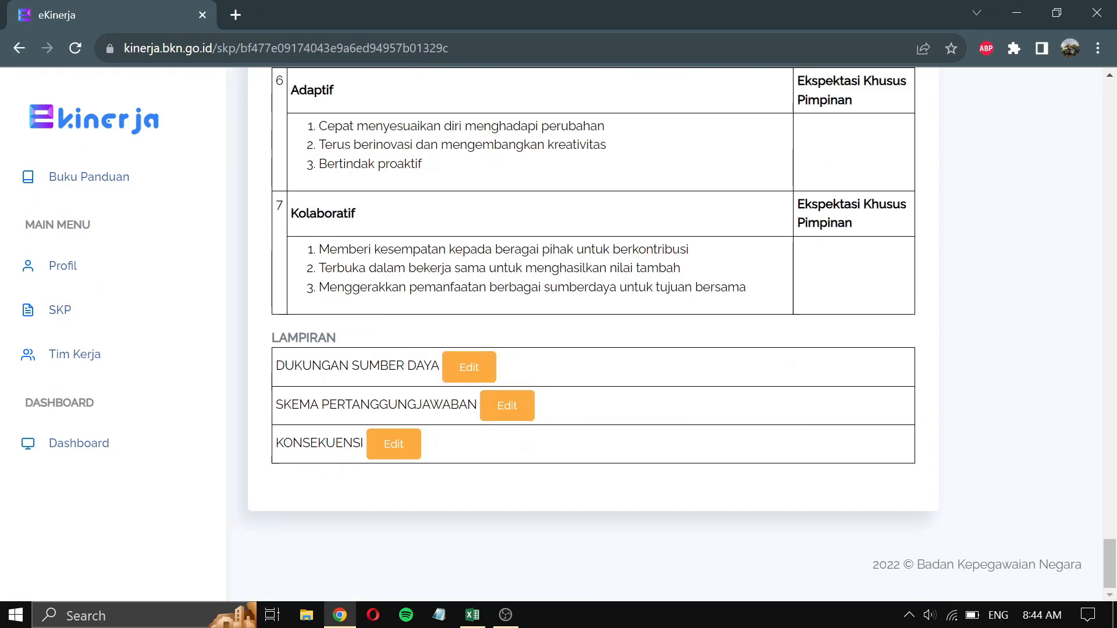
- Set Dukungan Sumber Daya item 1 to 'Sarana dan prasarana yang mendukung pelaksanaan tanggung jawab'
left_click(476, 366)
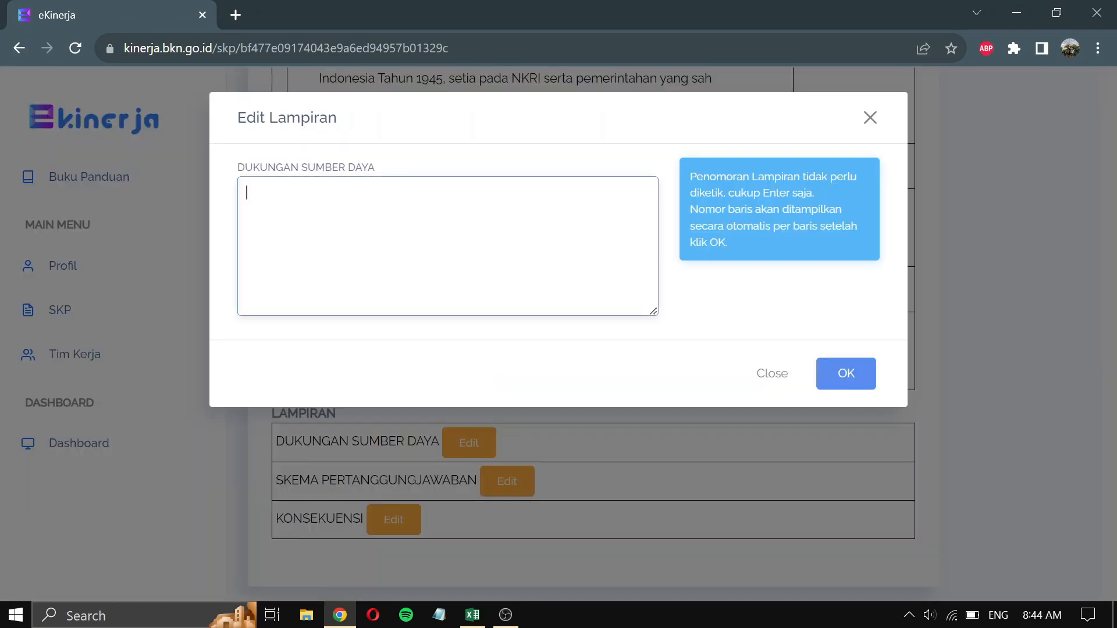
type("Sarana dan pr")
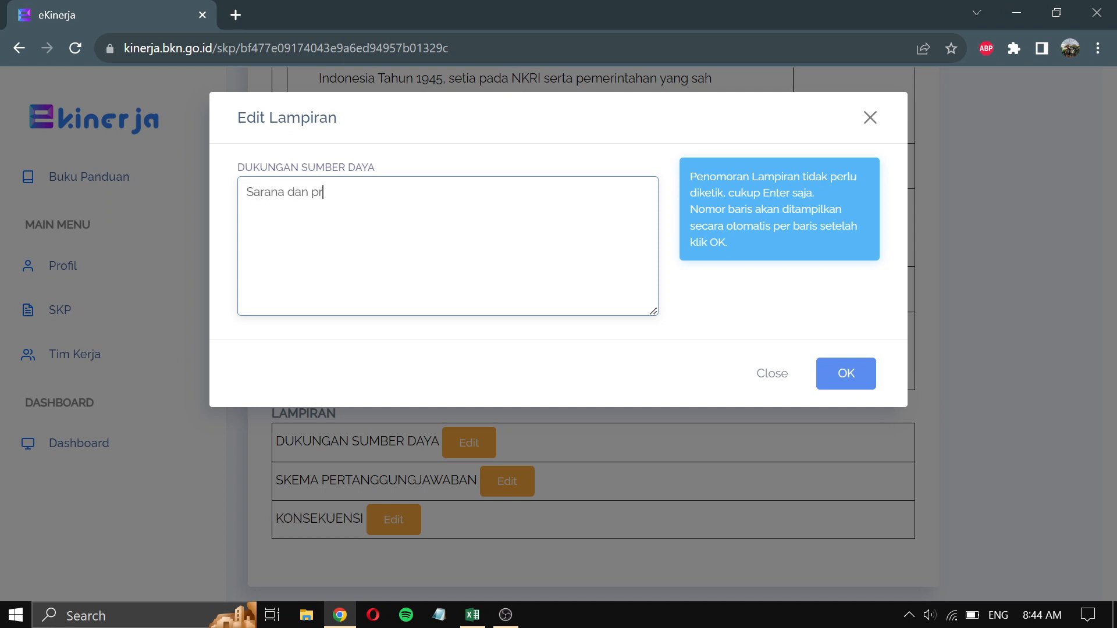
type("asarana yang menduku")
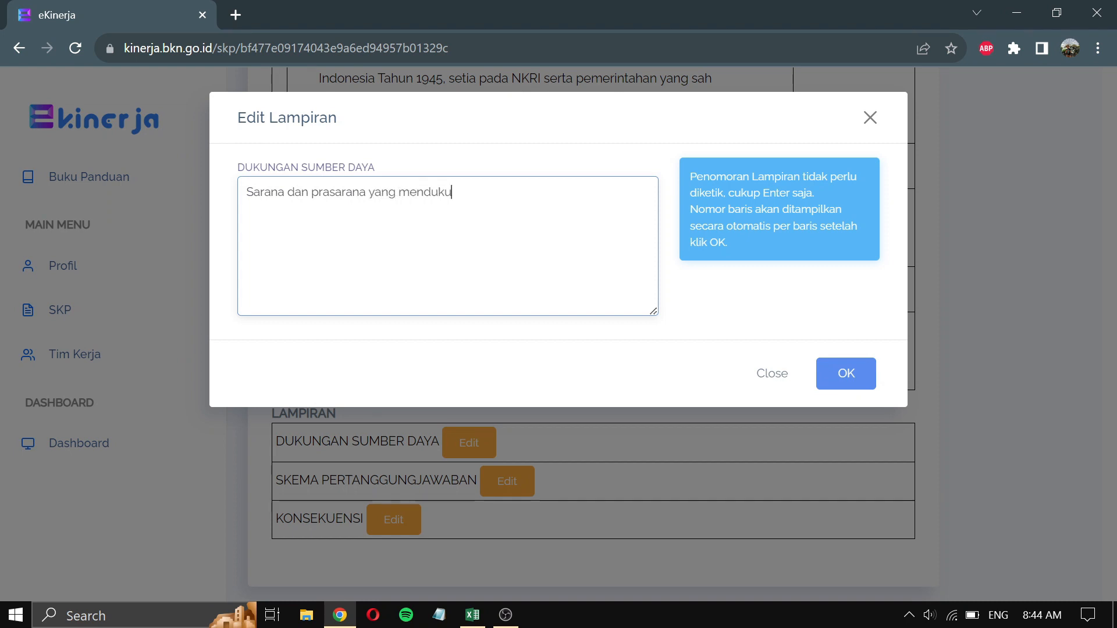
type("ng dak")
key("BackSpace")
key("BackSpace")
type("pe")
type("laksanaan ")
type("yan")
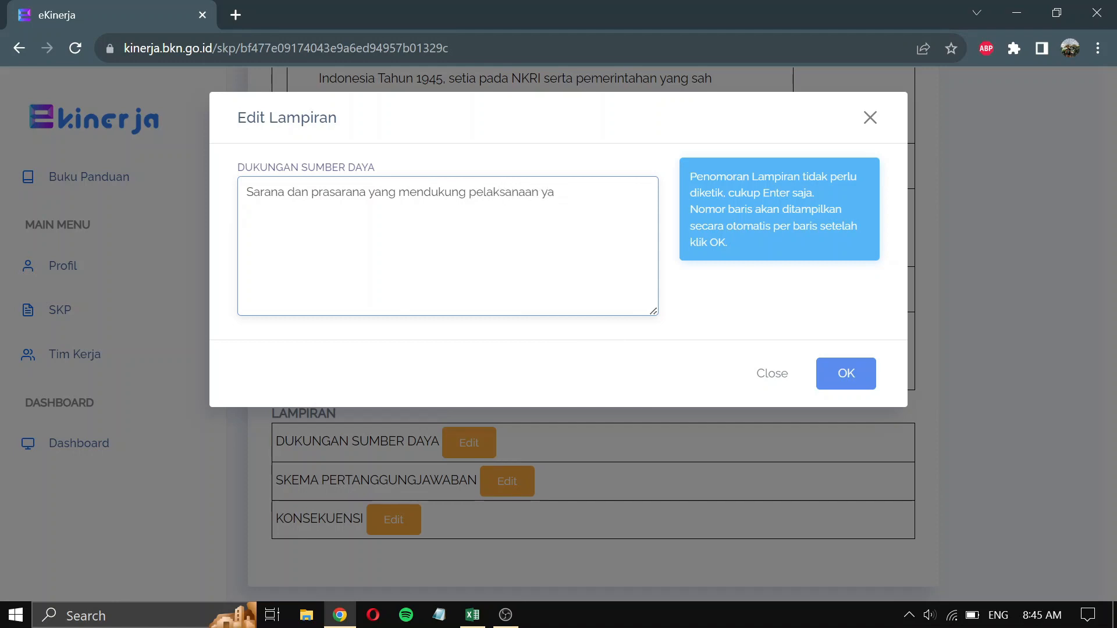
key("BackSpace")
key("BackSpace")
type("tanggung jawab")
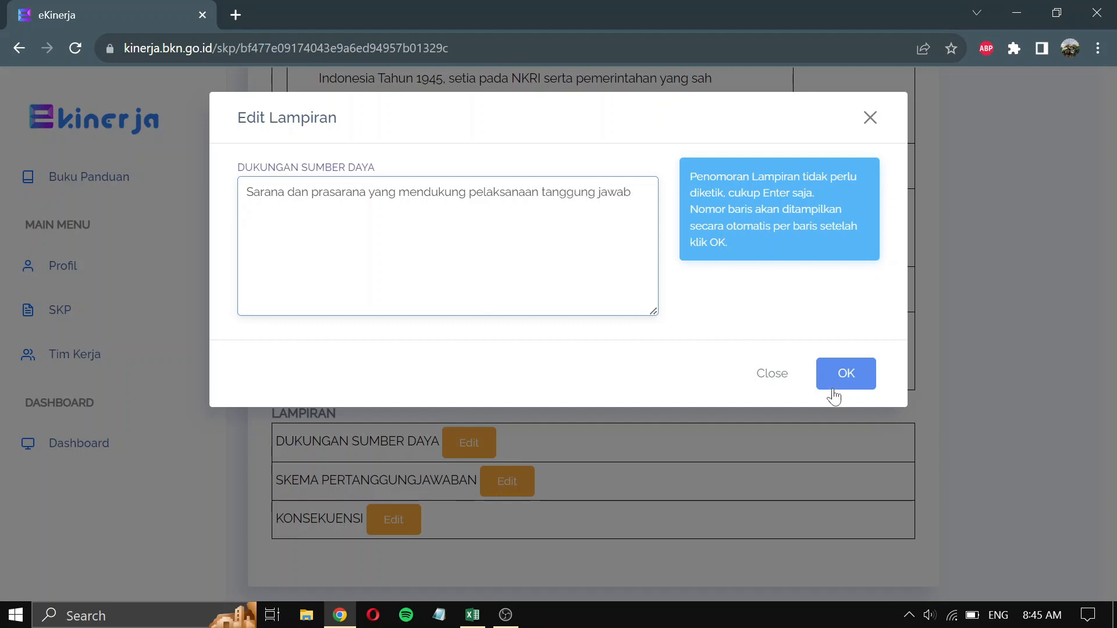
left_click(847, 378)
scroll(559, 364, "down", 2)
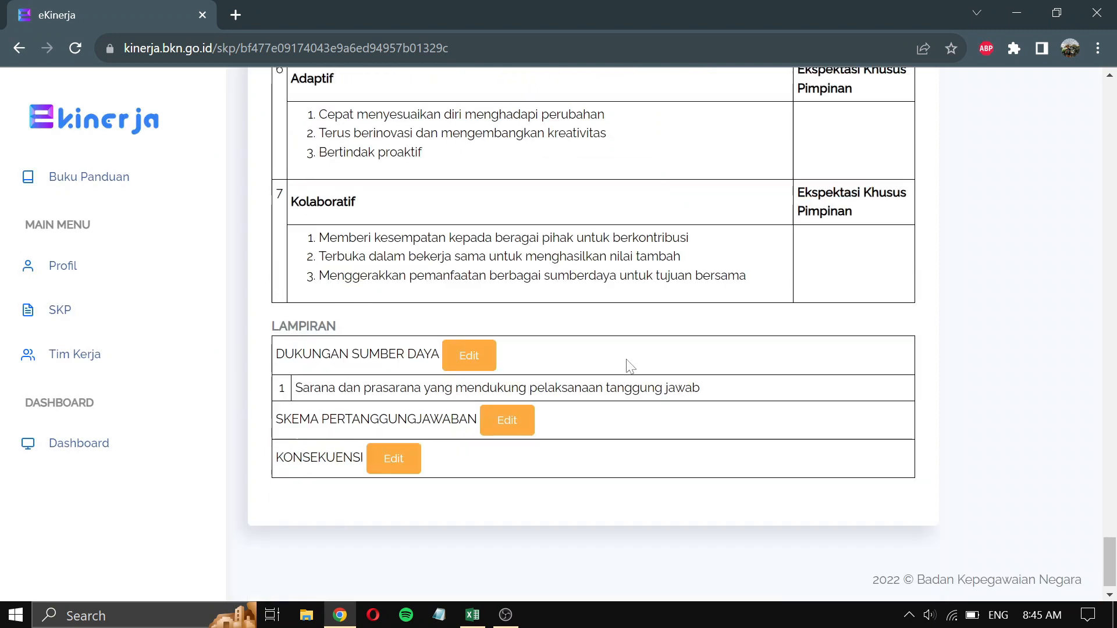
- Set Skema Pertanggungjawaban to 'Laporan disampaikan kepada pimpinan secara berkala'
left_click(505, 409)
type("L")
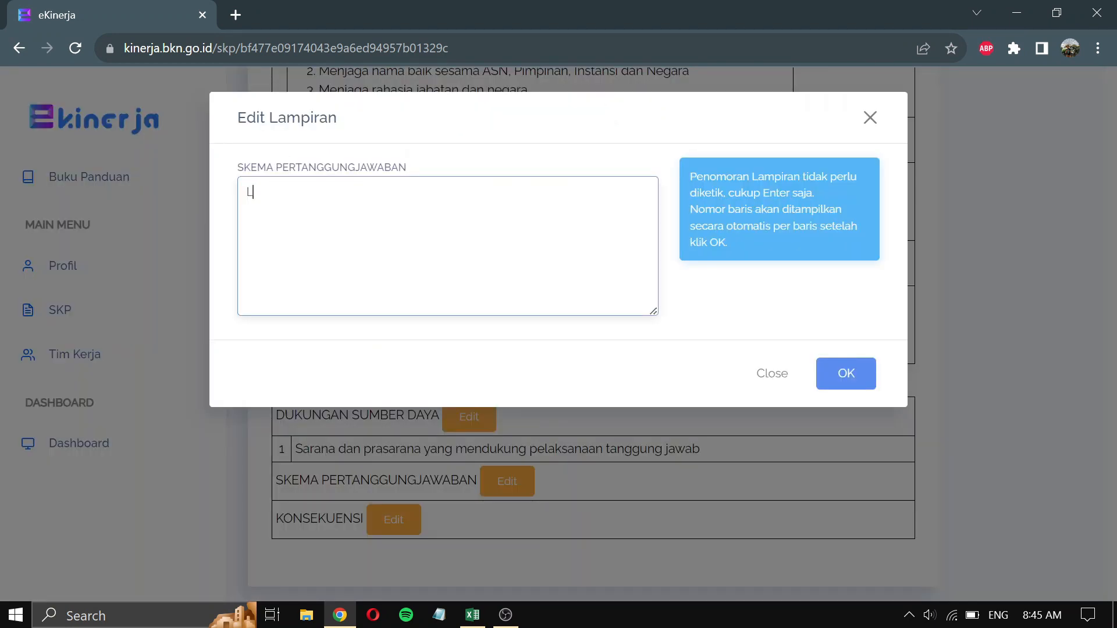
type("aporan disampaikan kepad")
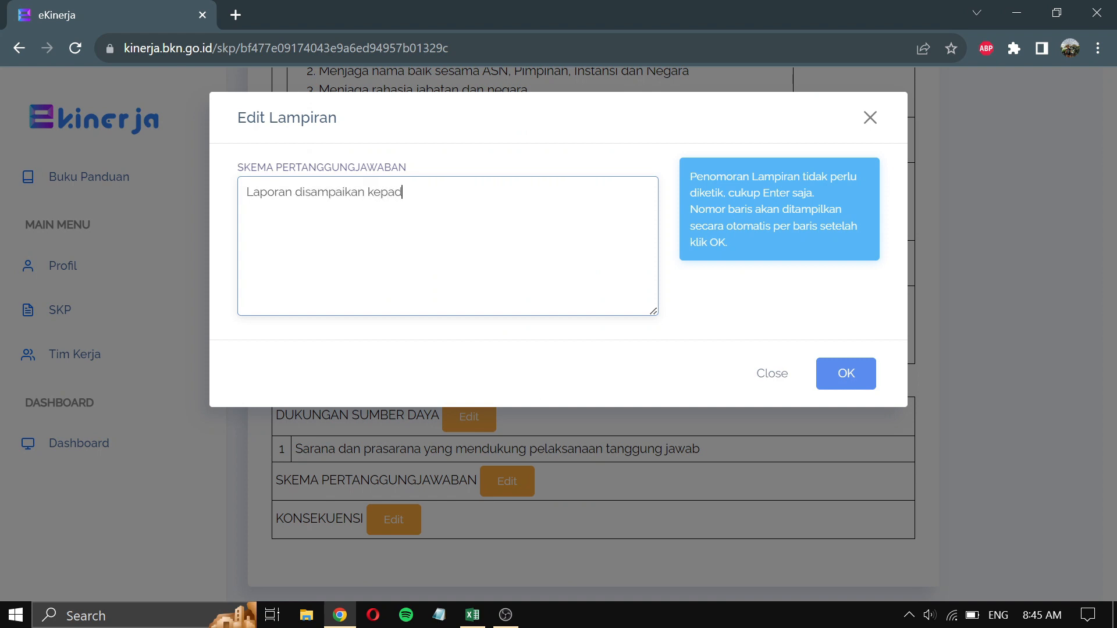
type("a pimpinan seca")
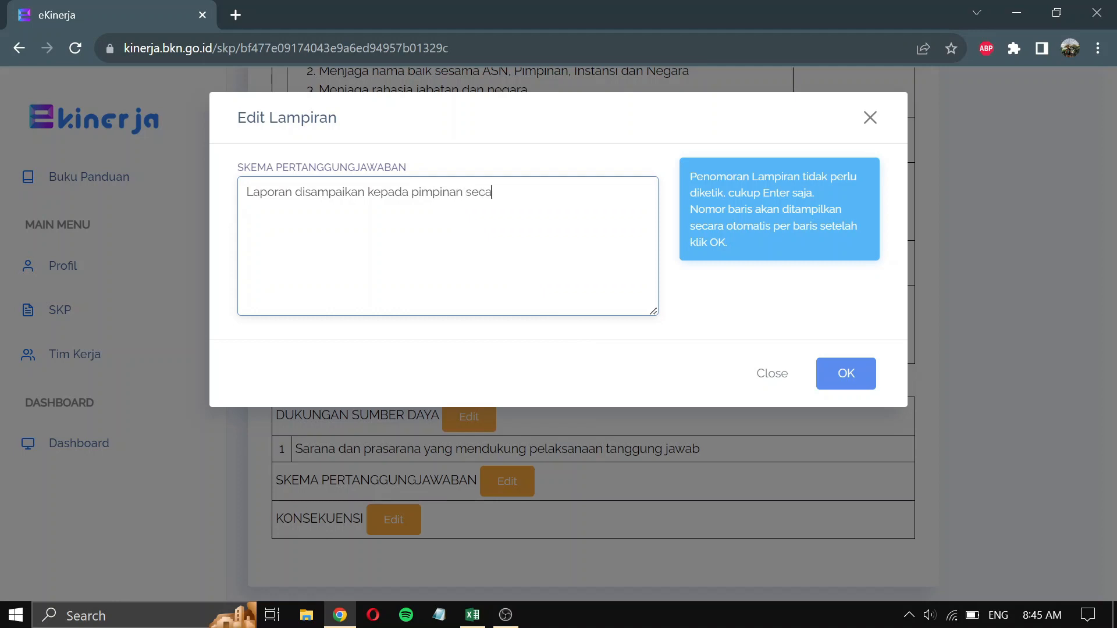
type("ra berkala")
left_click(850, 377)
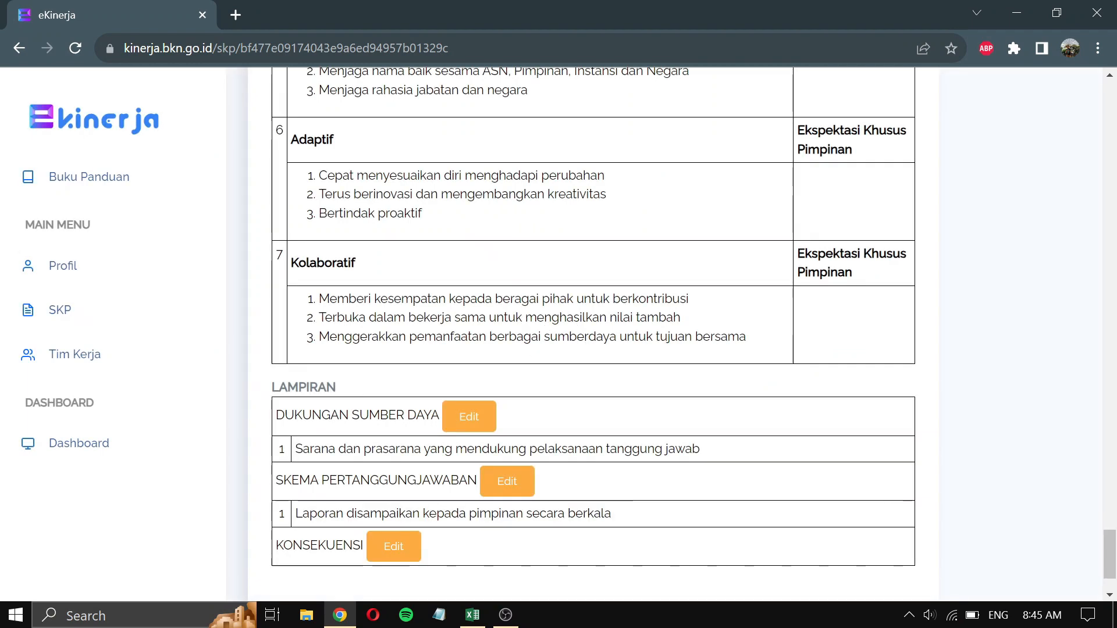
- Enter two Konsekuensi lines: apresiasi if responsibilities are fulfilled, and the consequence if not
scroll(531, 322, "down", 1)
left_click(381, 442)
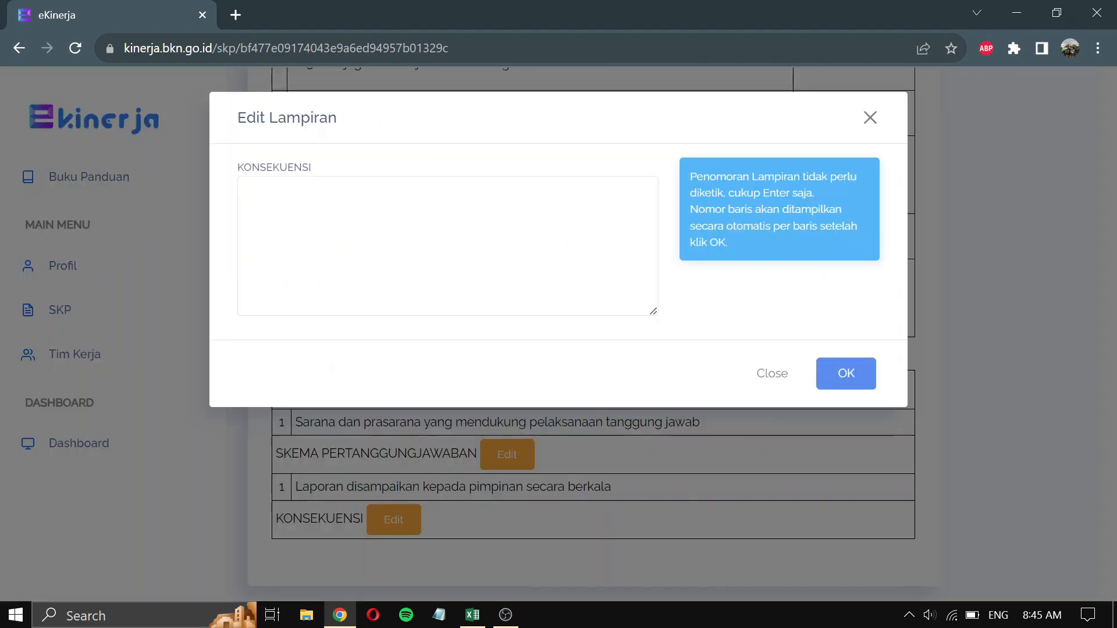
type("Jika ")
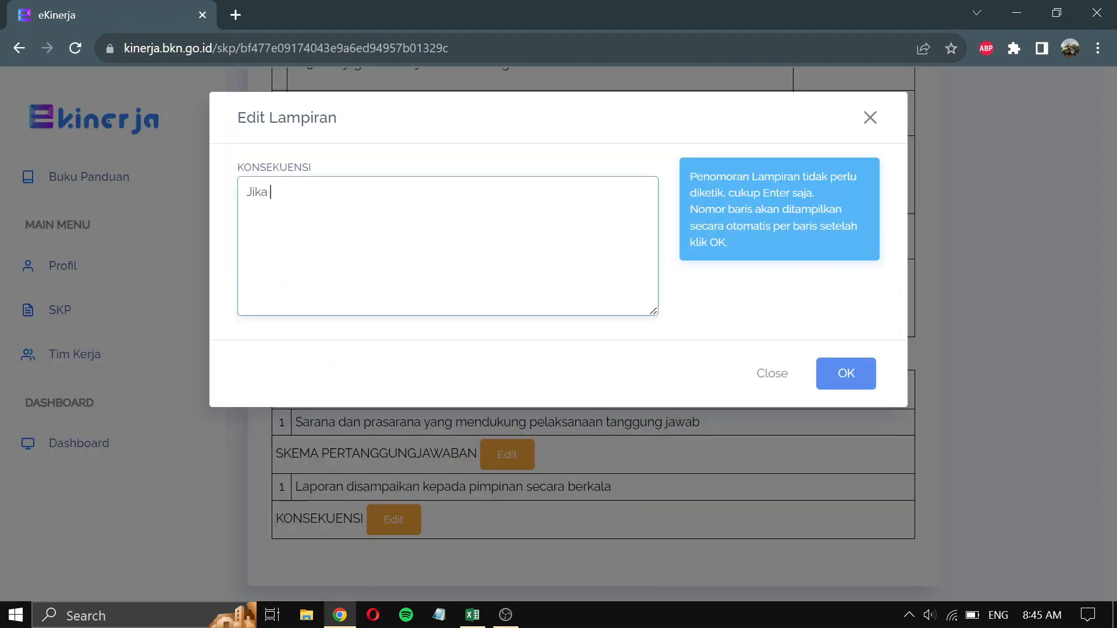
type("tanggung jawab terlak")
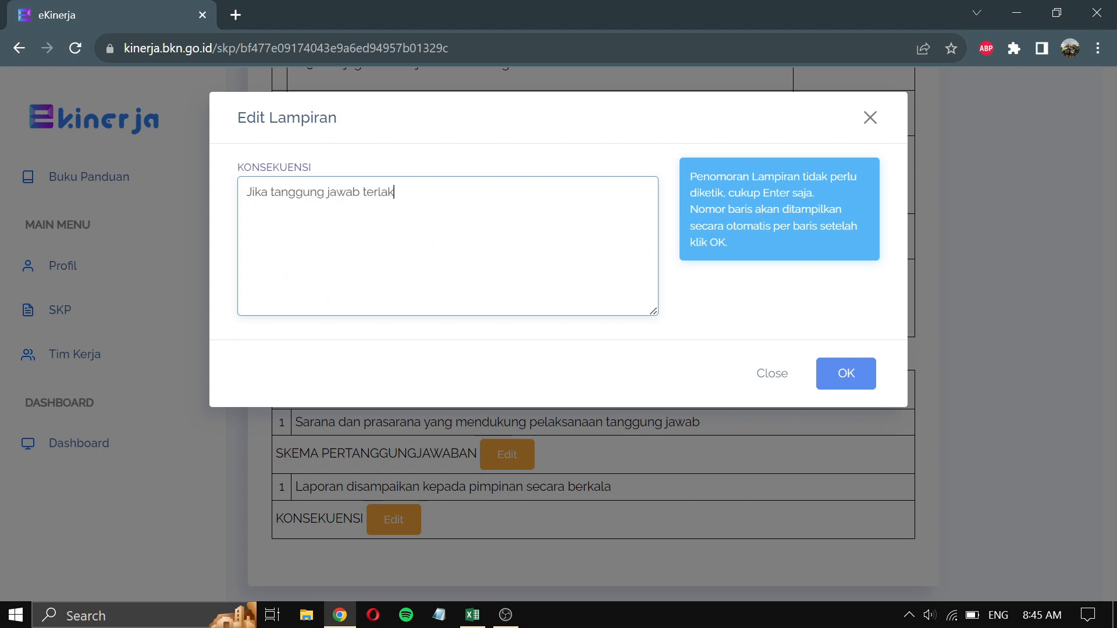
type("sana am")
key("BackSpace")
key("BackSpace")
type("maka akan diberikan")
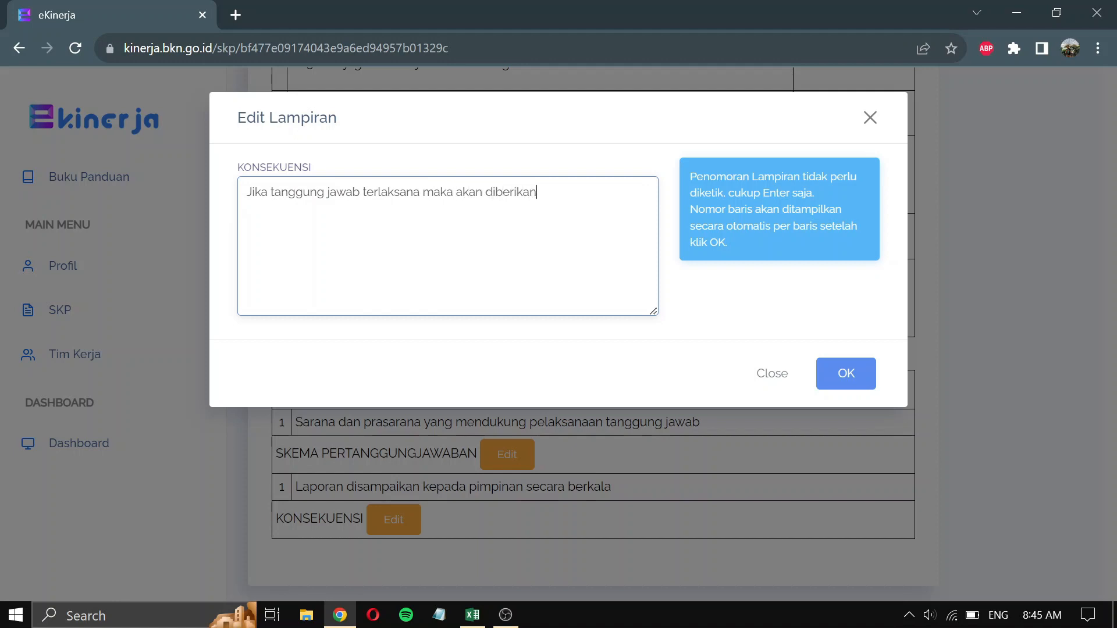
type(" apresiasi ")
type("Jika tangg")
type("ung ")
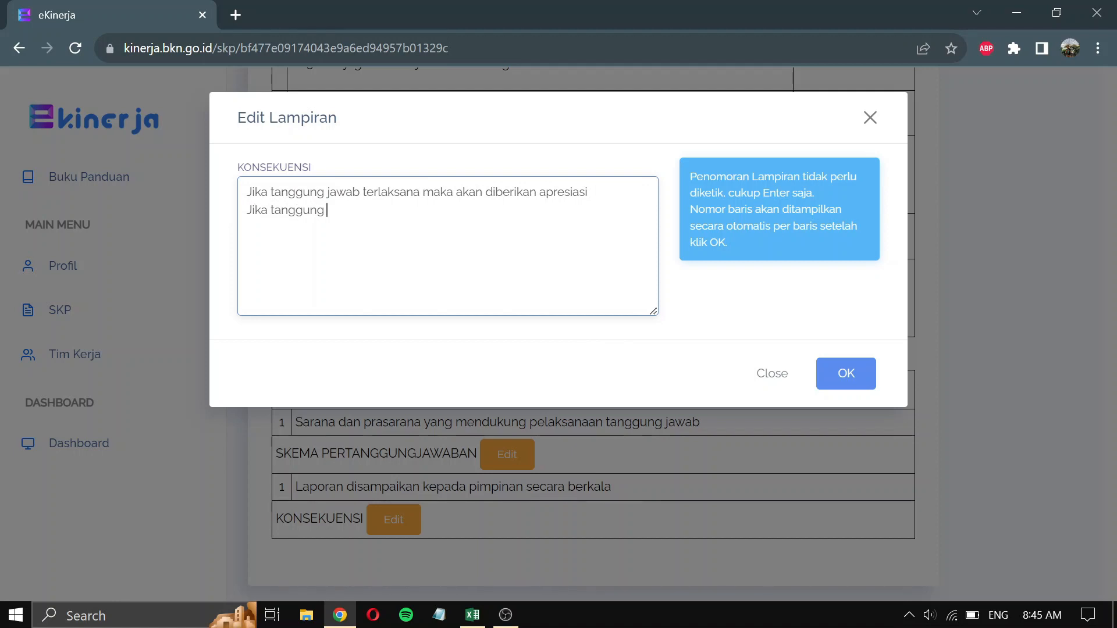
type("jawab tidak terlaksana")
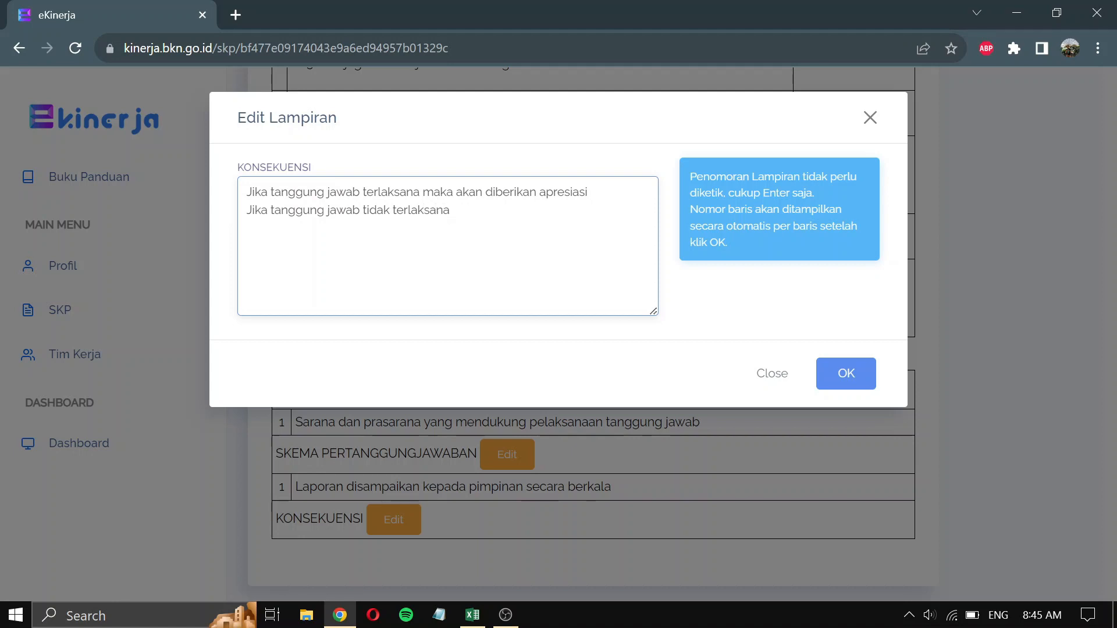
type(" maka akan diberikan bi")
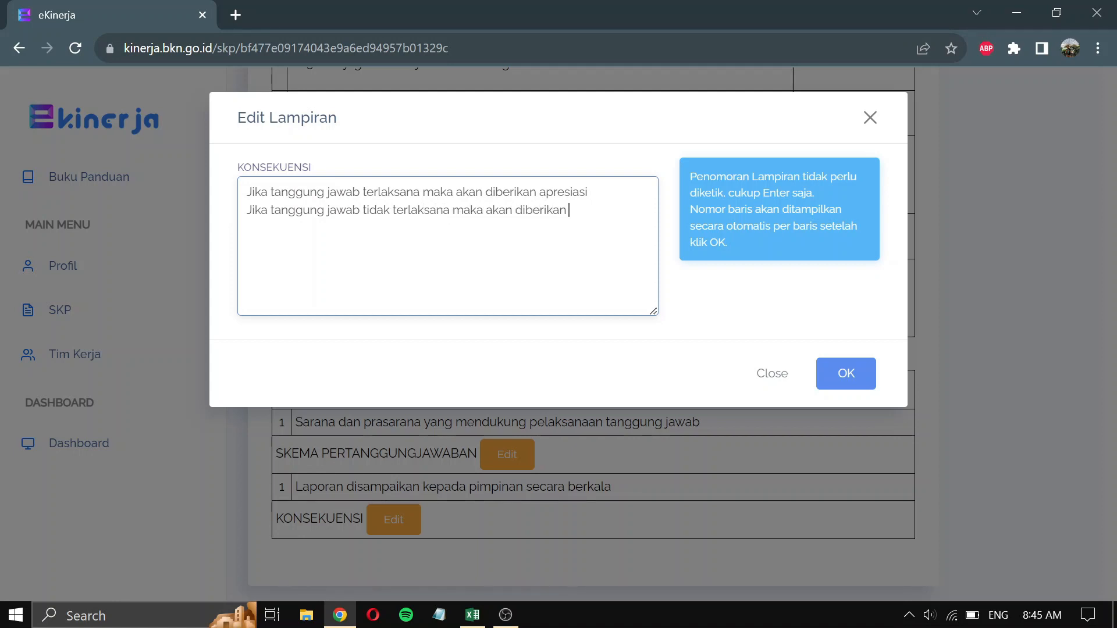
type("mbingan")
left_click(847, 372)
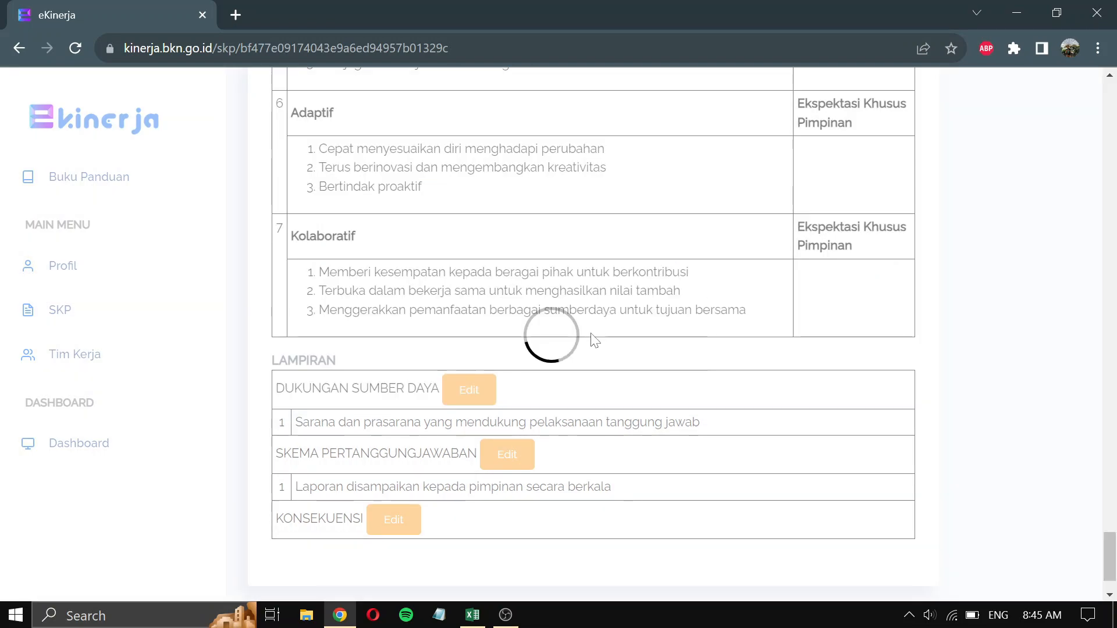
- Zoom the page out to about 90%, then submit with Ajukan SKP and confirm in the Pengajuan SKP dialog
scroll(595, 341, "down", 2)
scroll(595, 341, "up", 8)
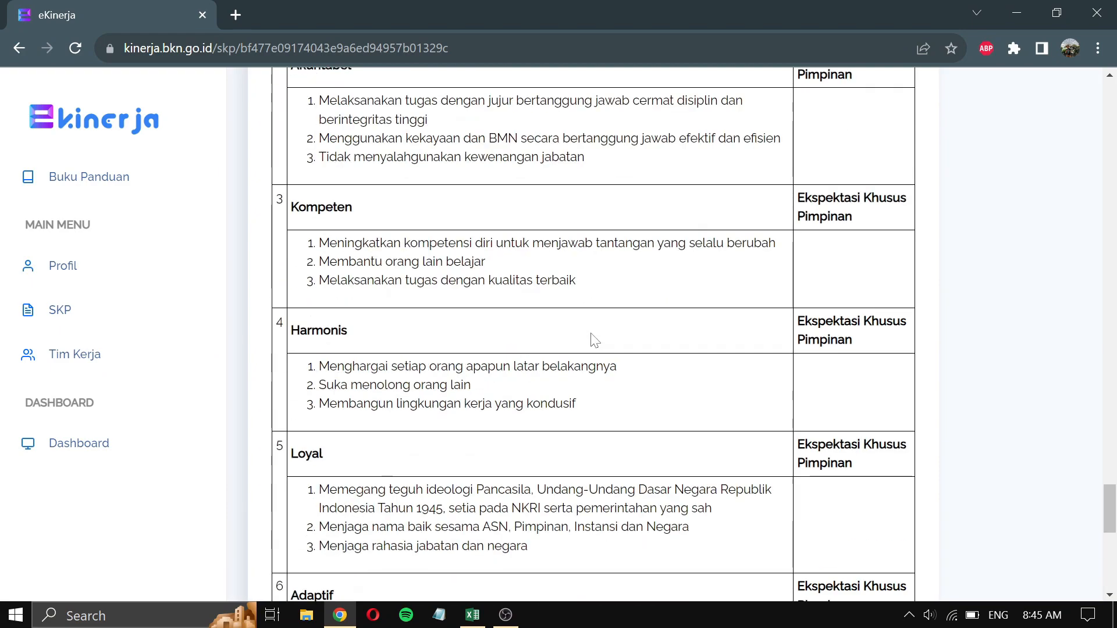
scroll(595, 340, "up", 10)
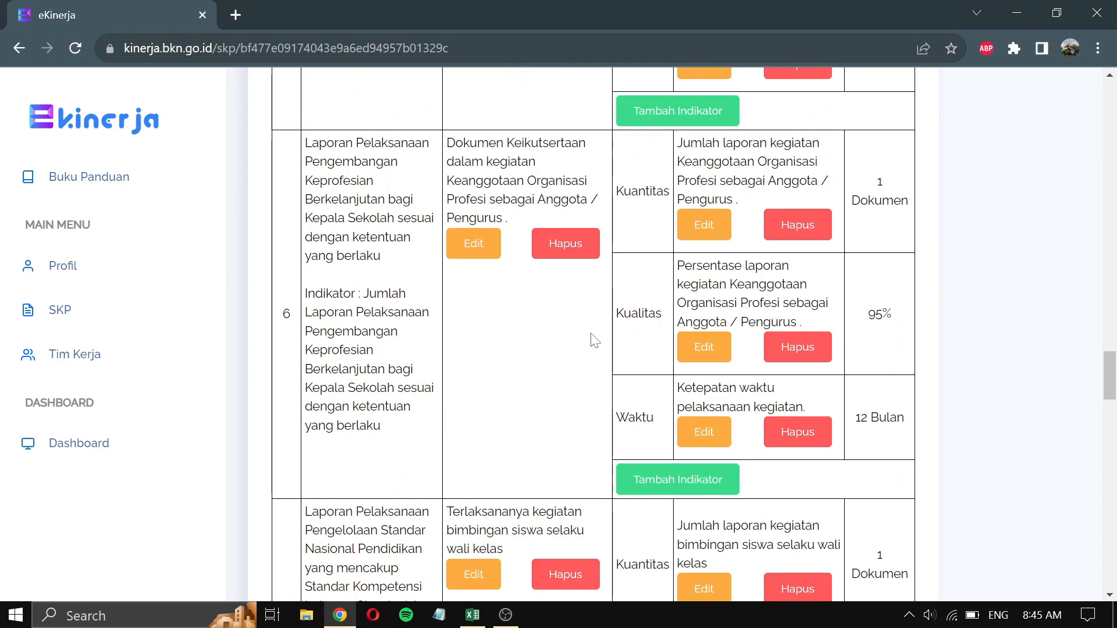
scroll(594, 340, "up", 20)
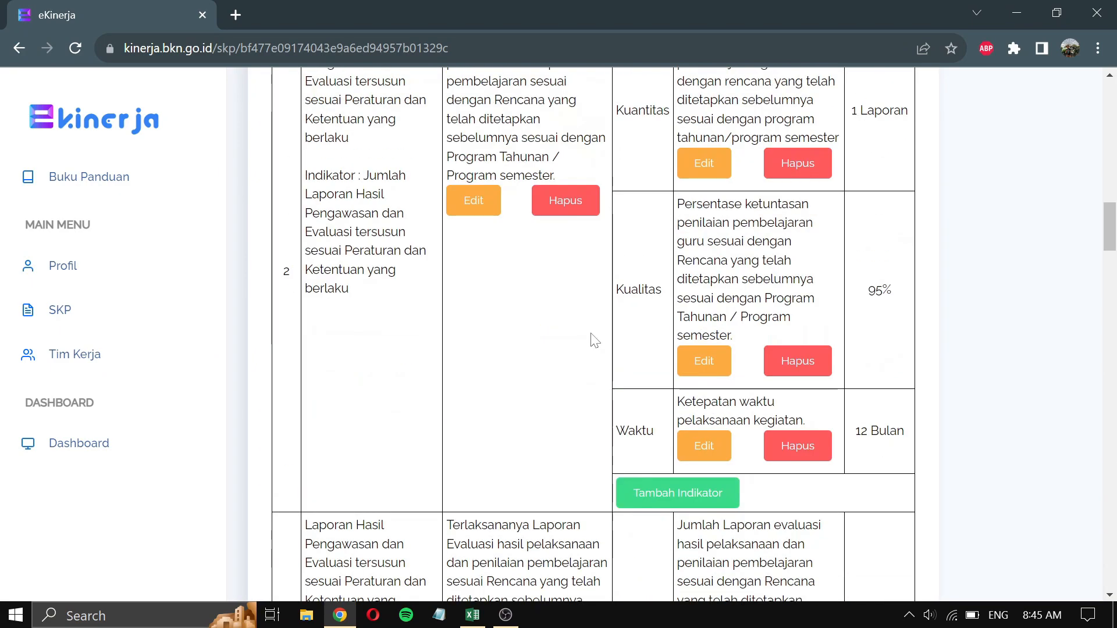
scroll(594, 340, "up", 15)
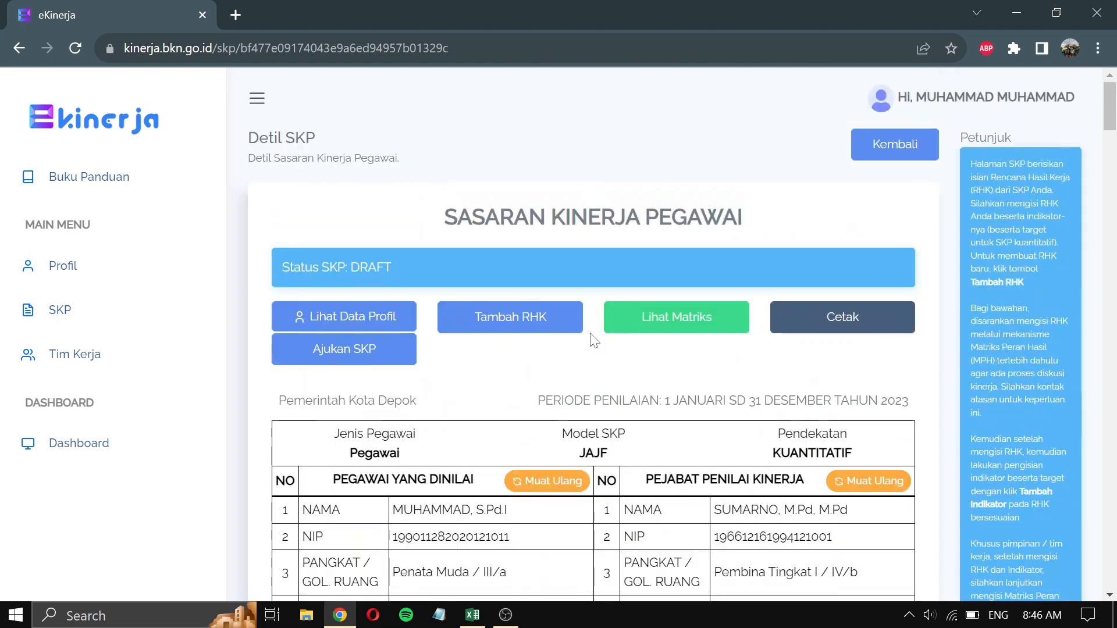
key("ctrl+minus")
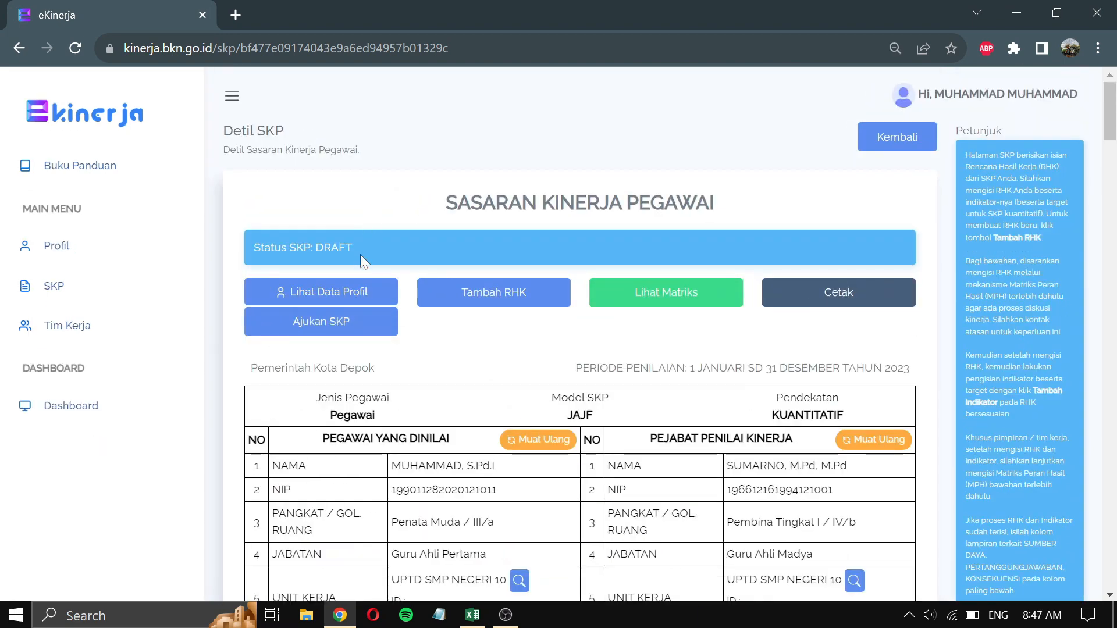
left_click(348, 330)
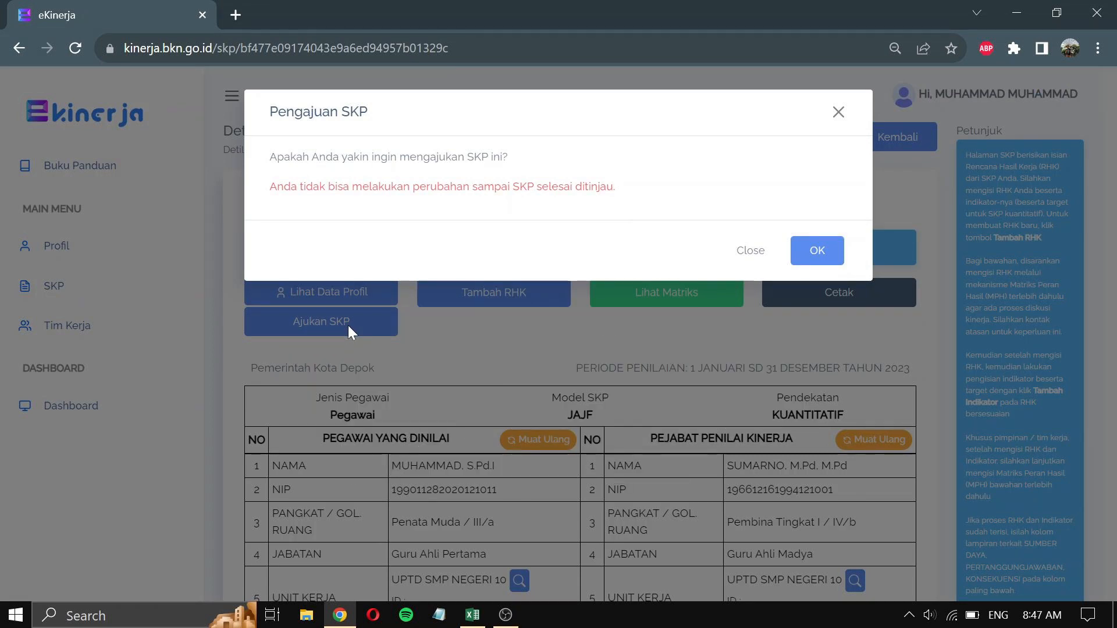
left_click(813, 260)
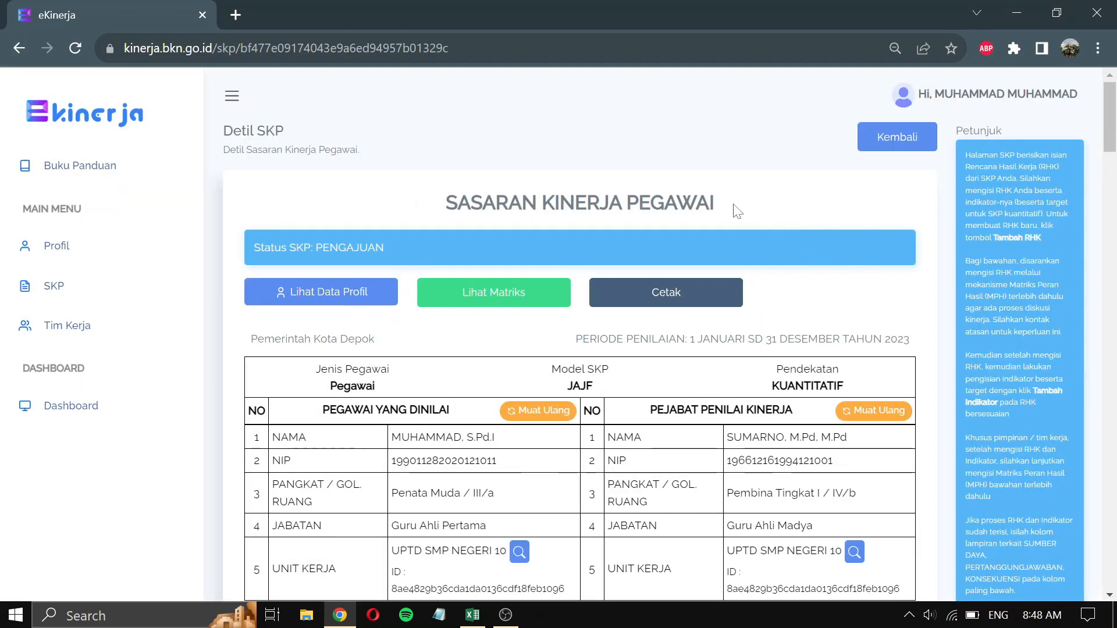
- Return to the SKP list and open the 2023 SKP's Penilaian page with Triwulan 4
scroll(400, 225, "down", 2)
scroll(747, 252, "down", 2)
scroll(747, 251, "up", 5)
left_click(112, 294)
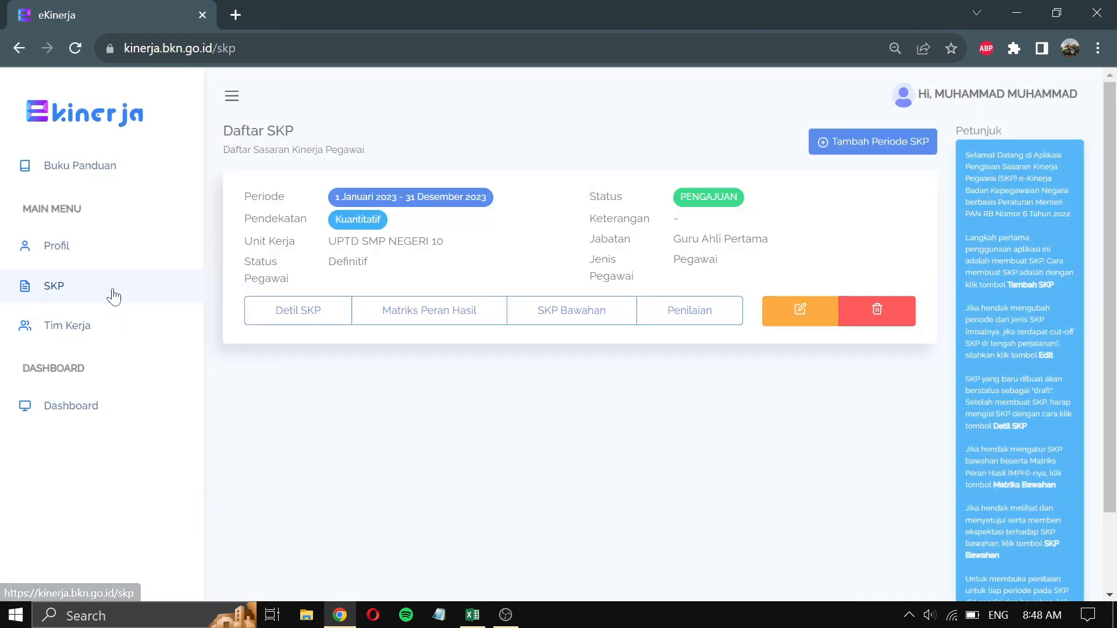
left_click(724, 320)
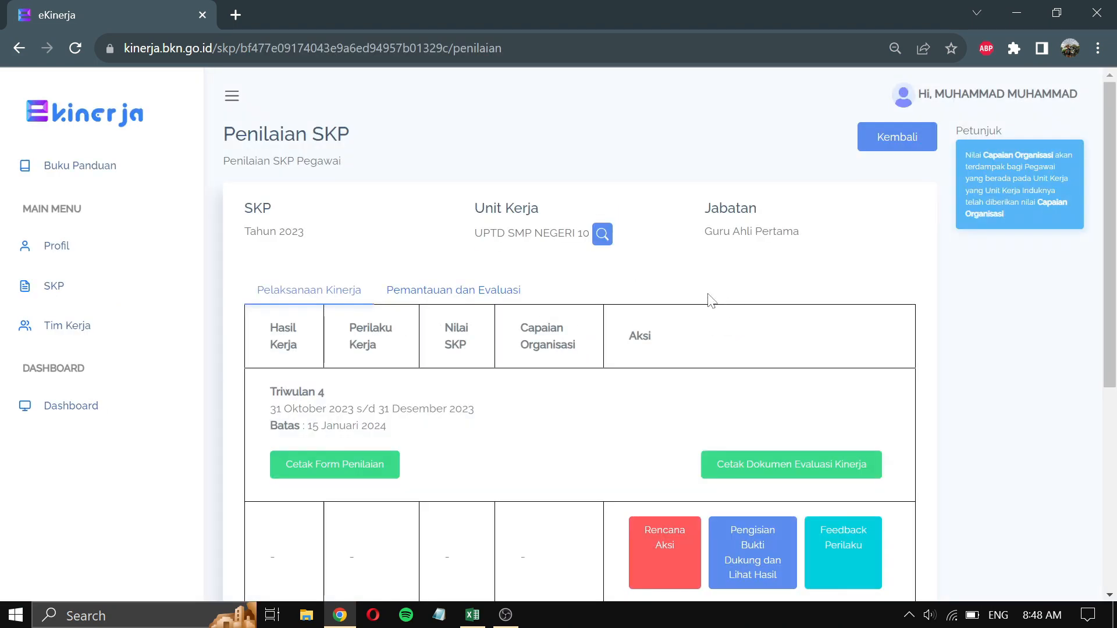
scroll(706, 292, "down", 5)
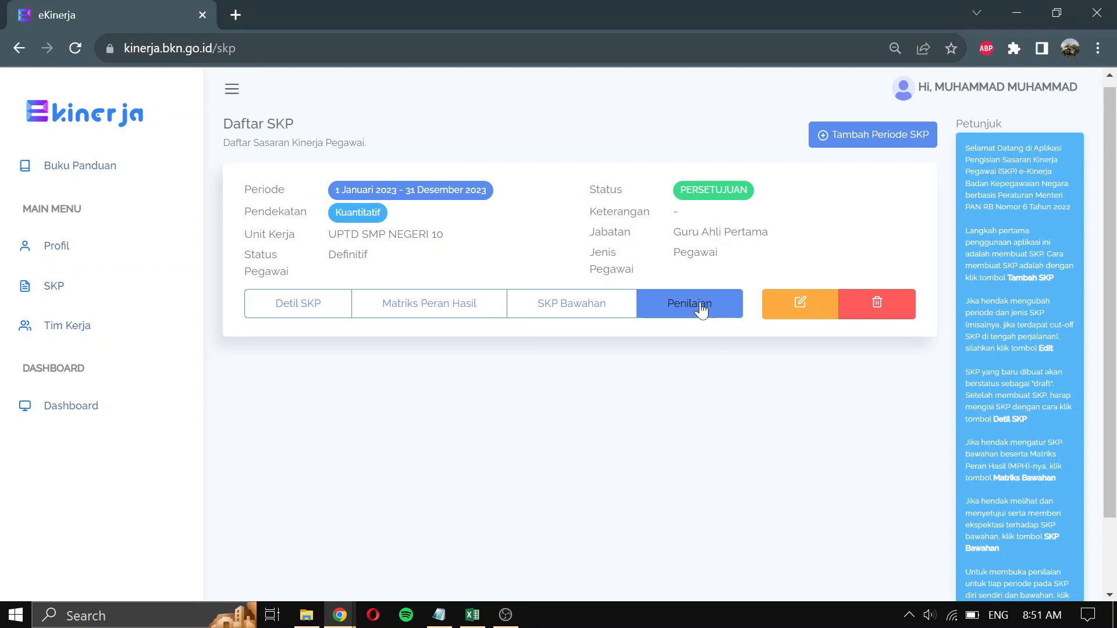
- Open the 2023 SKP's Penilaian page and go to the Akhir tahun Pengisian Bukti Dukung page
left_click(717, 309)
scroll(816, 308, "down", 6)
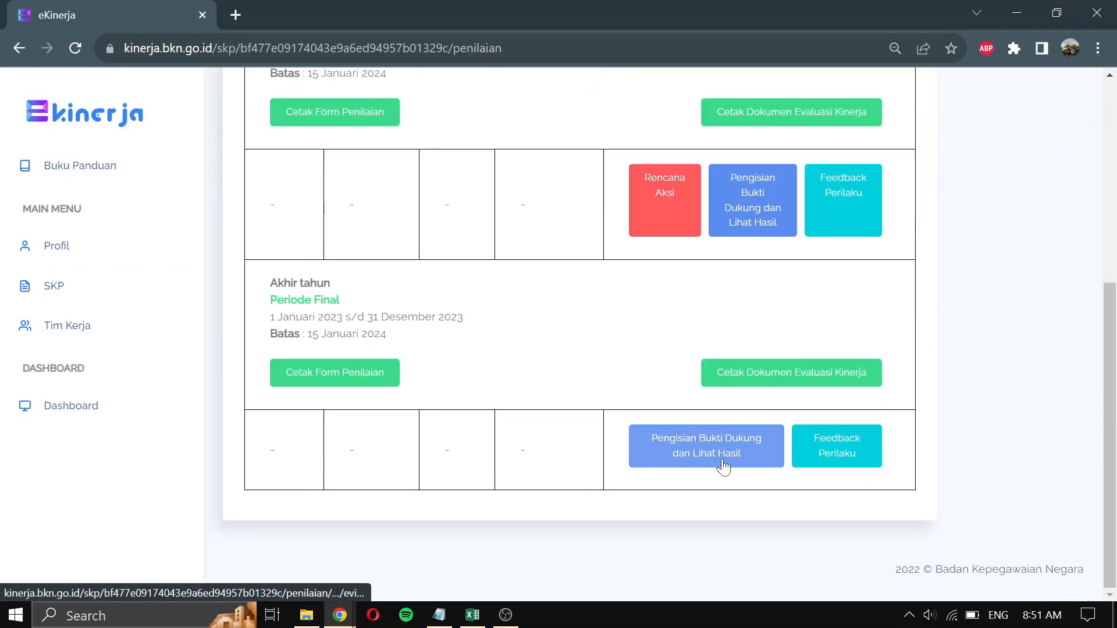
left_click(759, 463)
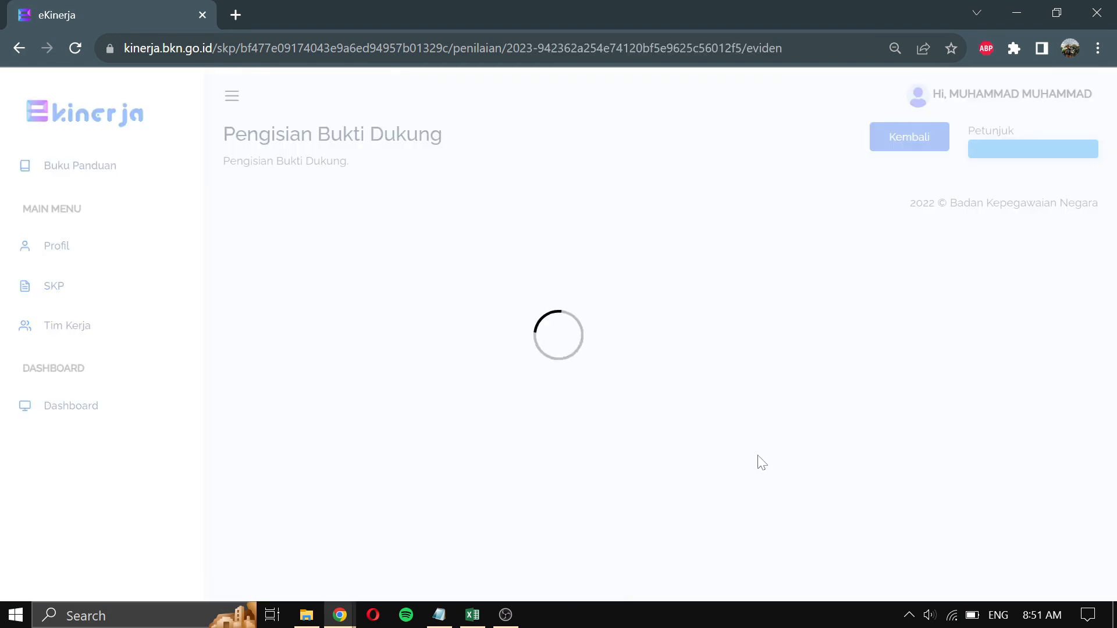
scroll(714, 372, "down", 3)
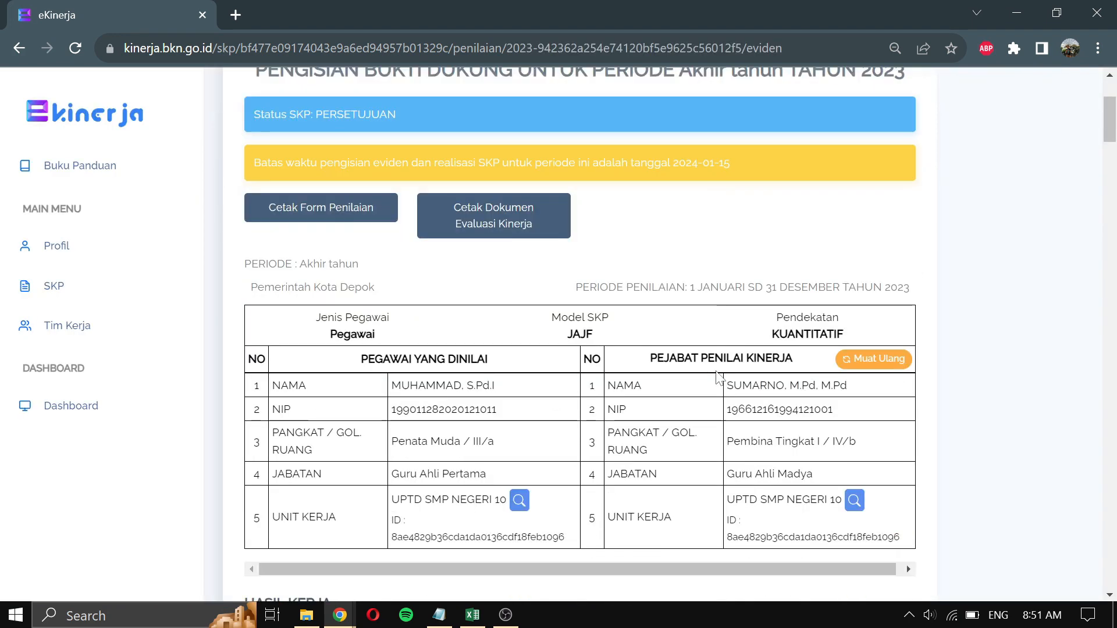
scroll(779, 326, "down", 7)
scroll(779, 326, "down", 2)
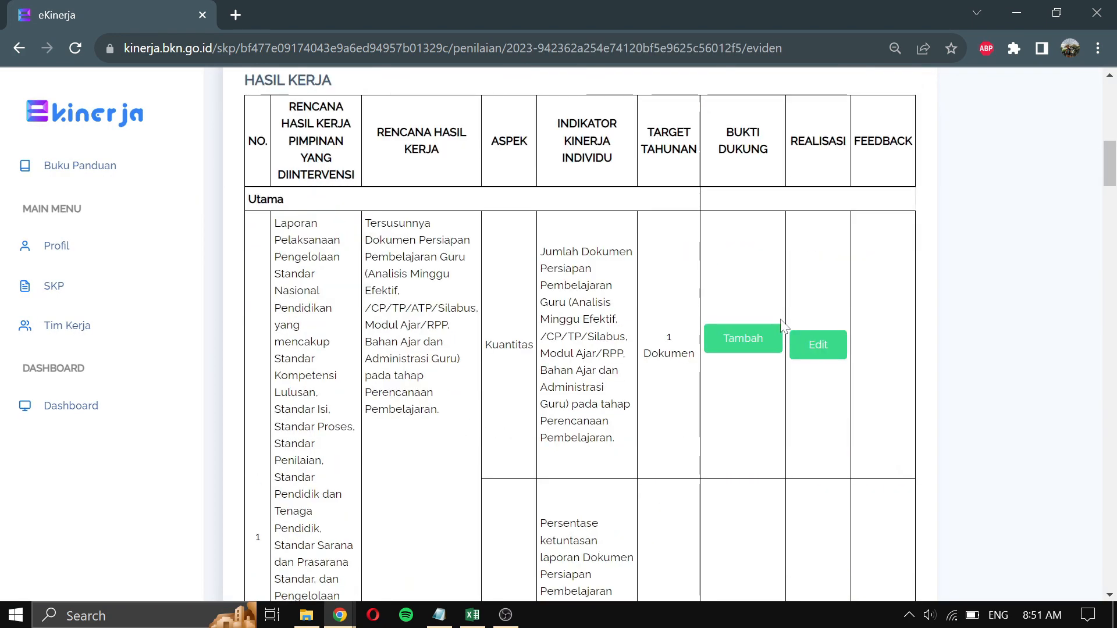
scroll(762, 274, "down", 5)
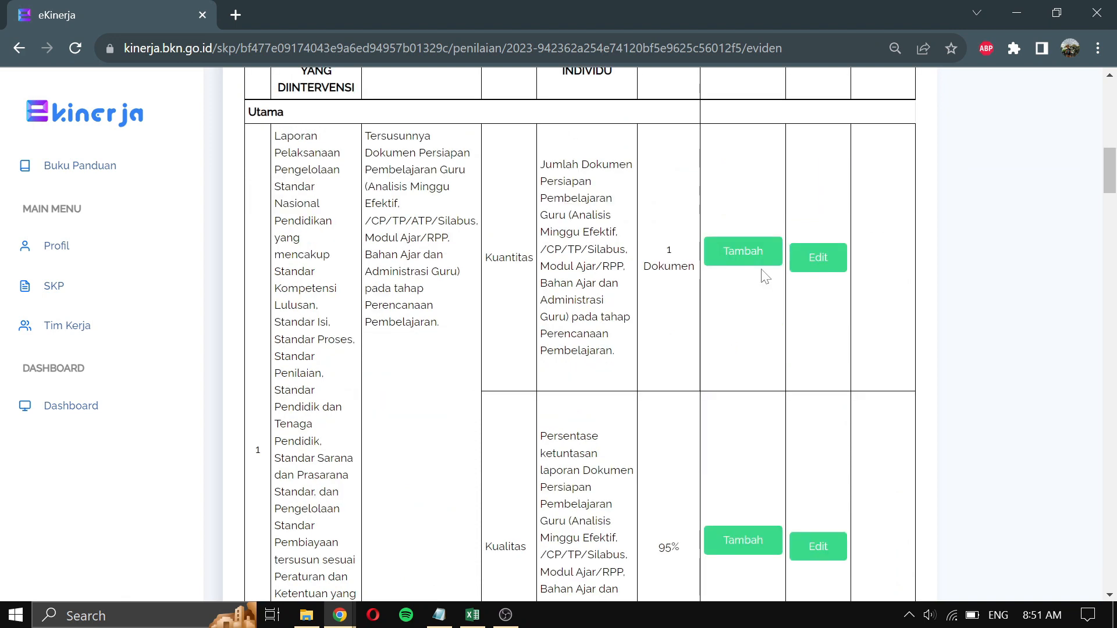
scroll(765, 276, "up", 6)
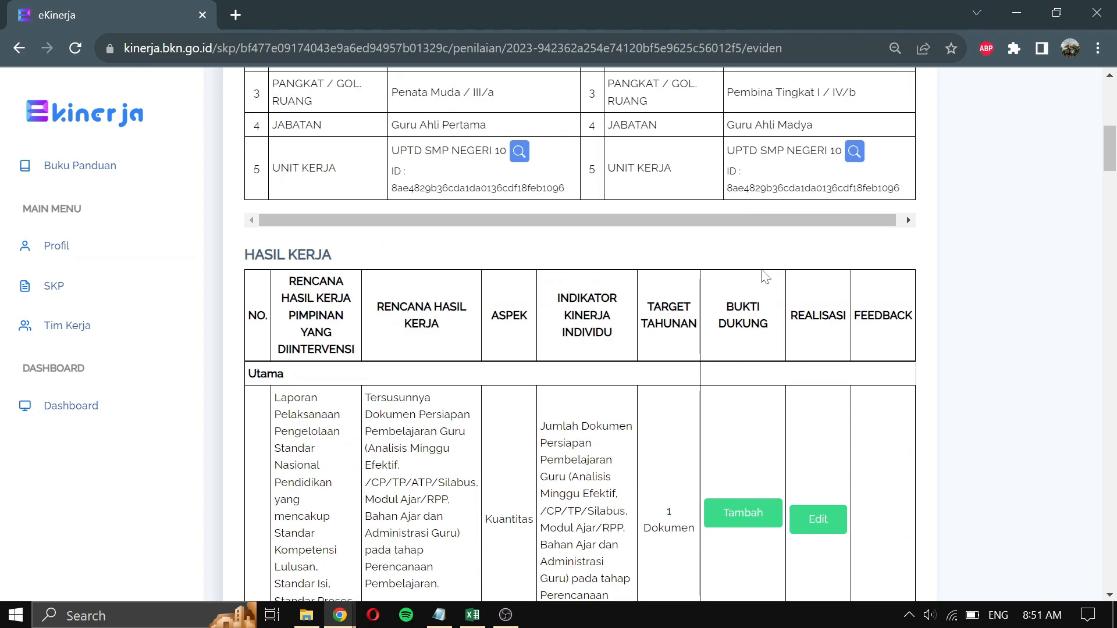
scroll(765, 276, "down", 2)
scroll(764, 270, "down", 1)
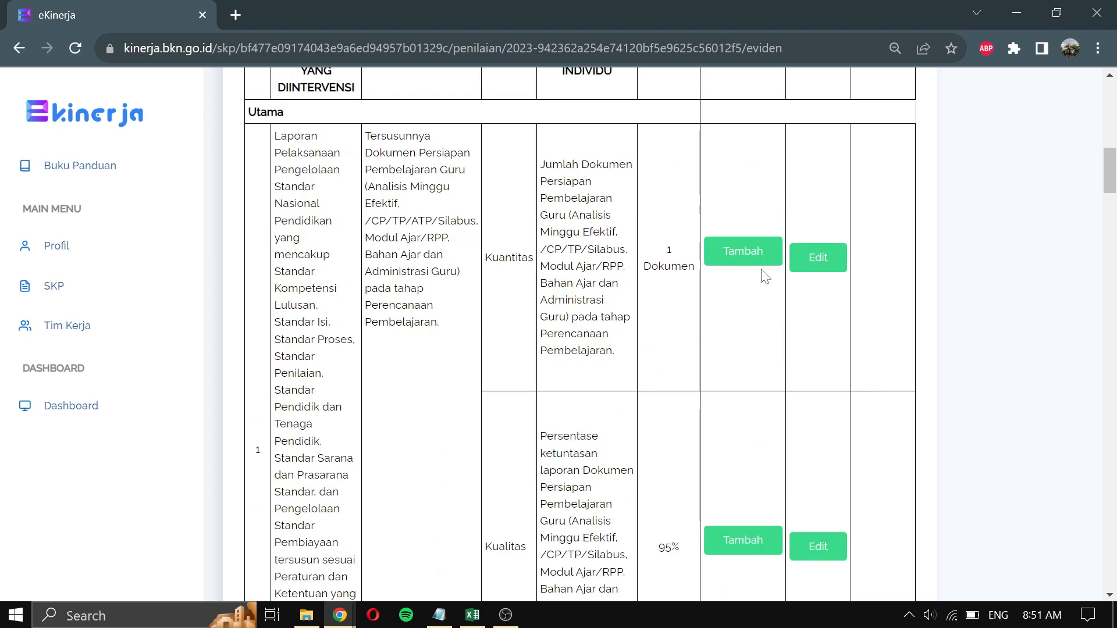
- Cancel a started Kuantitas evidence form, then start adding evidence for the Kualitas indicator
left_click(761, 262)
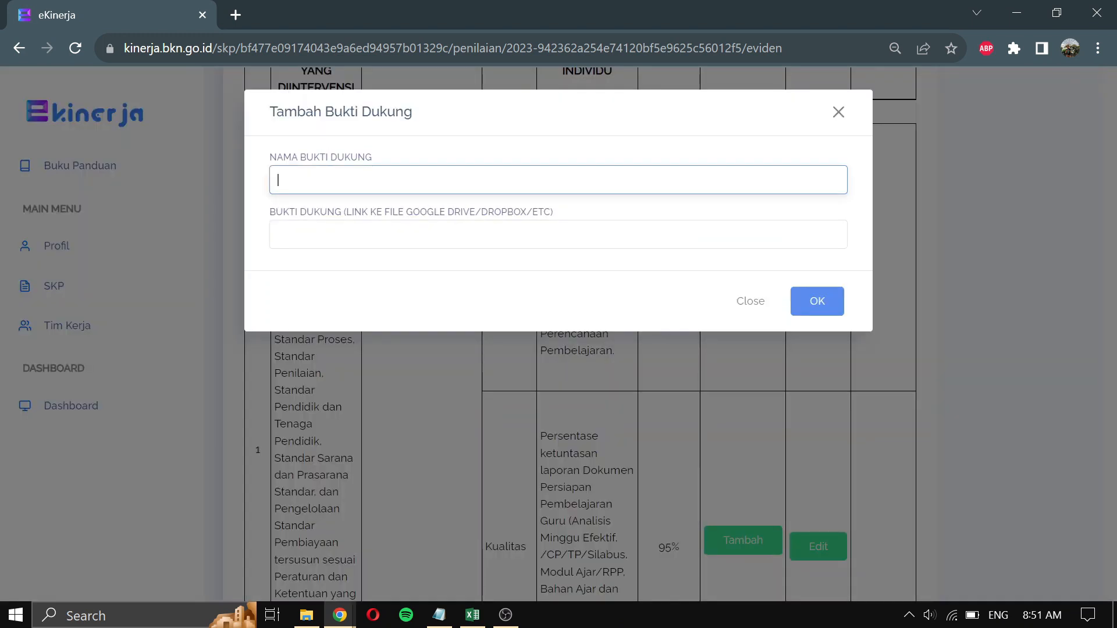
left_click(433, 240)
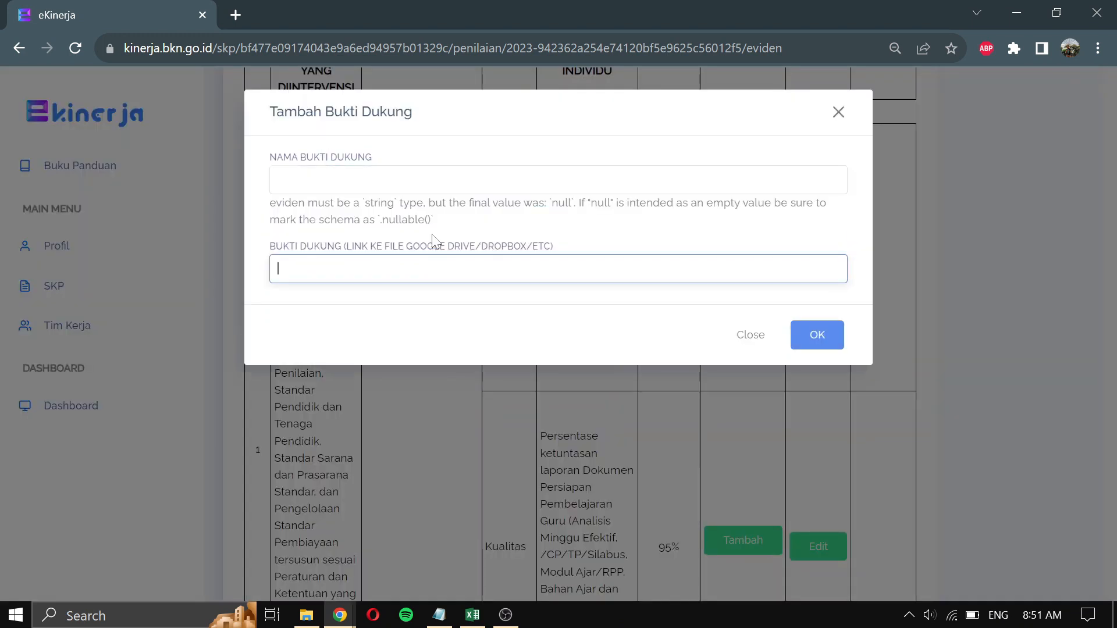
left_click(768, 342)
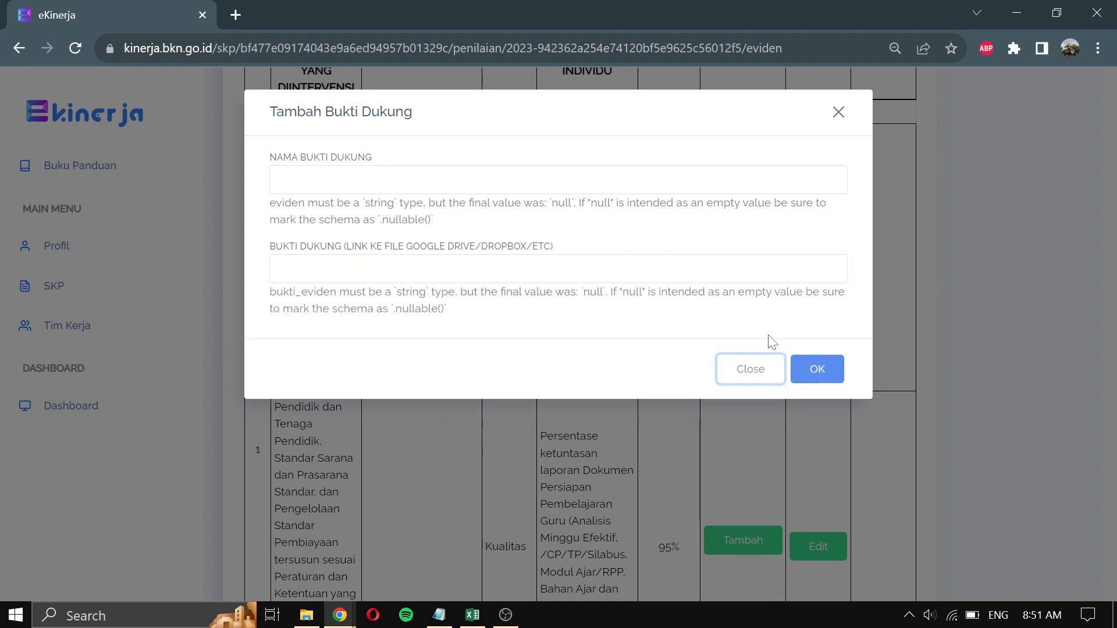
left_click(758, 378)
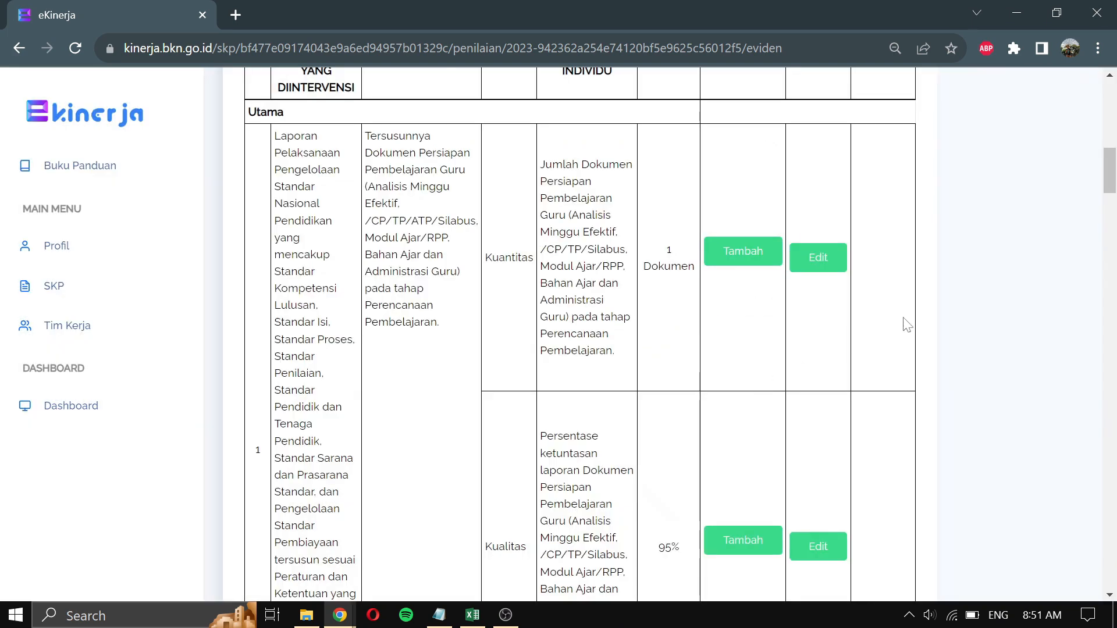
scroll(908, 324, "down", 3)
scroll(908, 323, "up", 2)
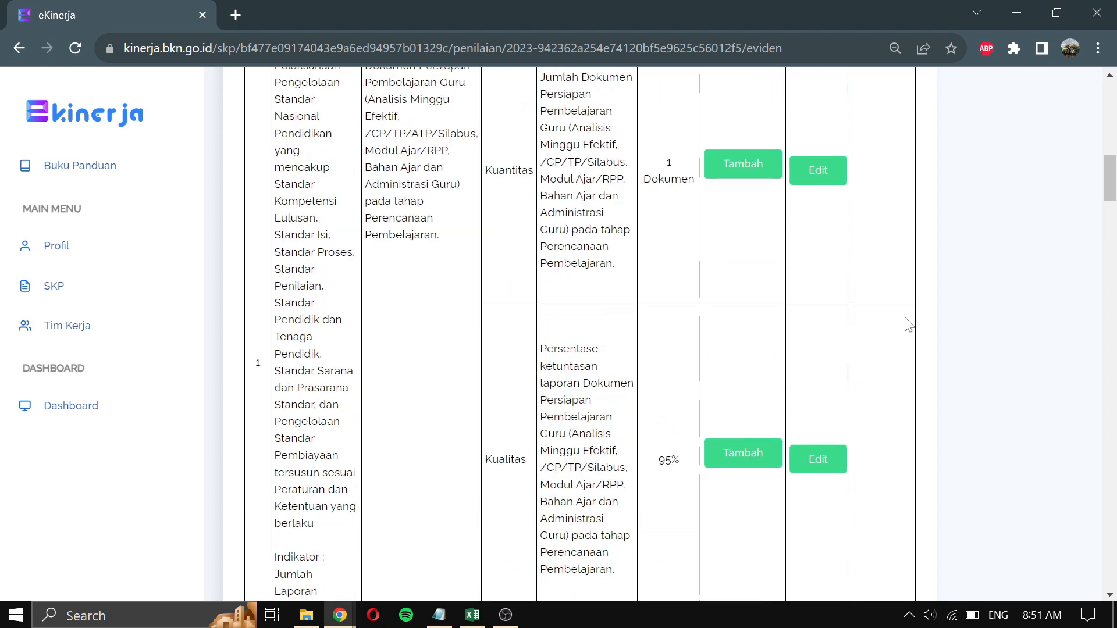
scroll(909, 325, "up", 1)
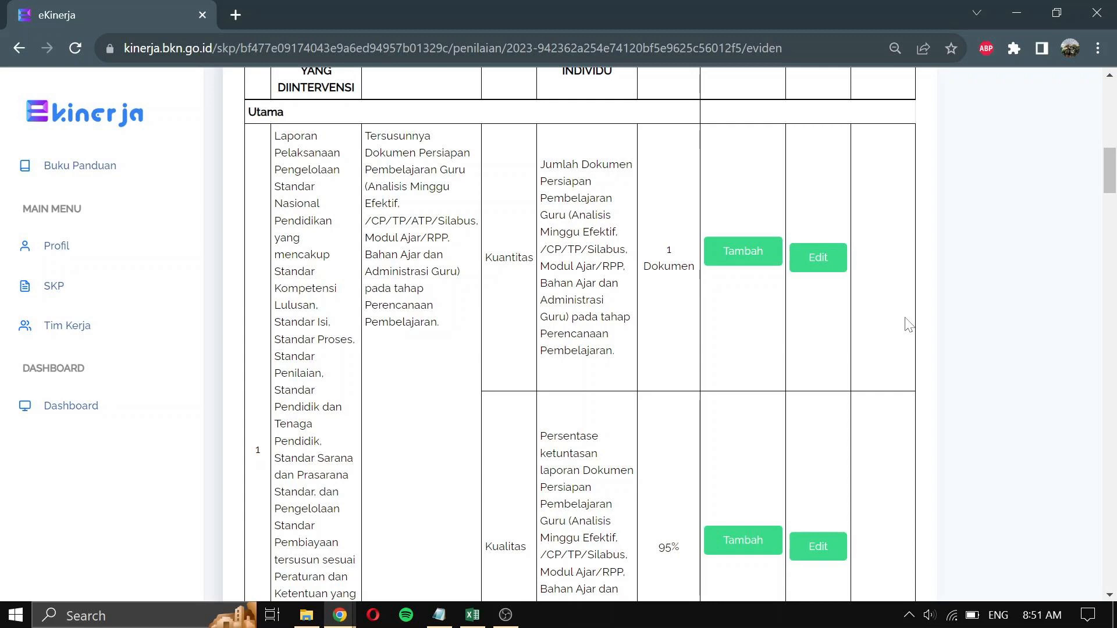
scroll(909, 324, "down", 2)
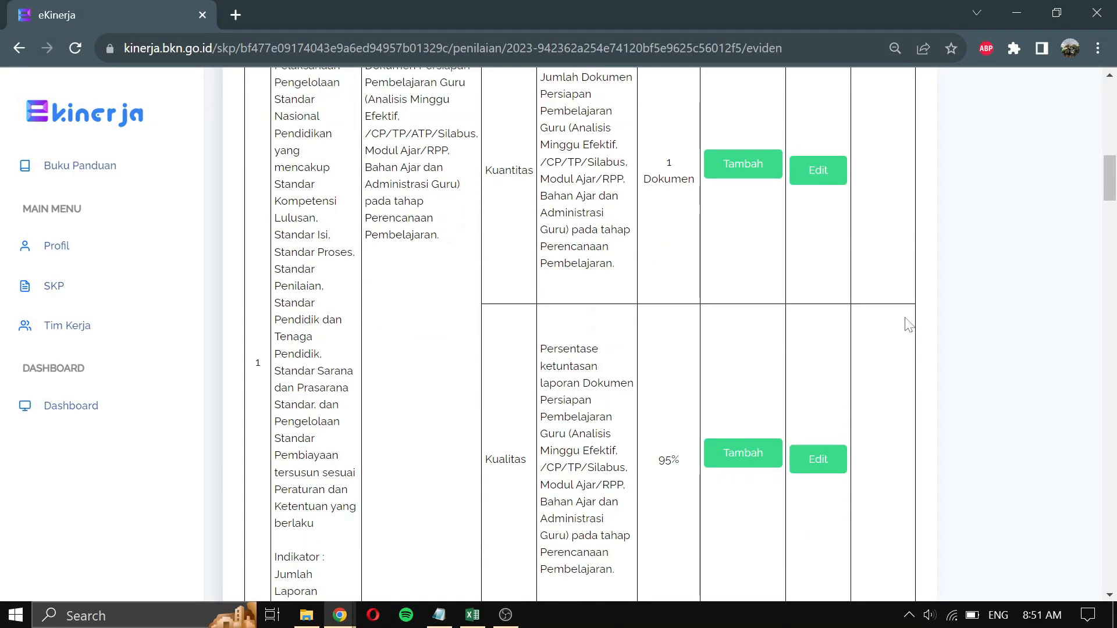
left_click(731, 454)
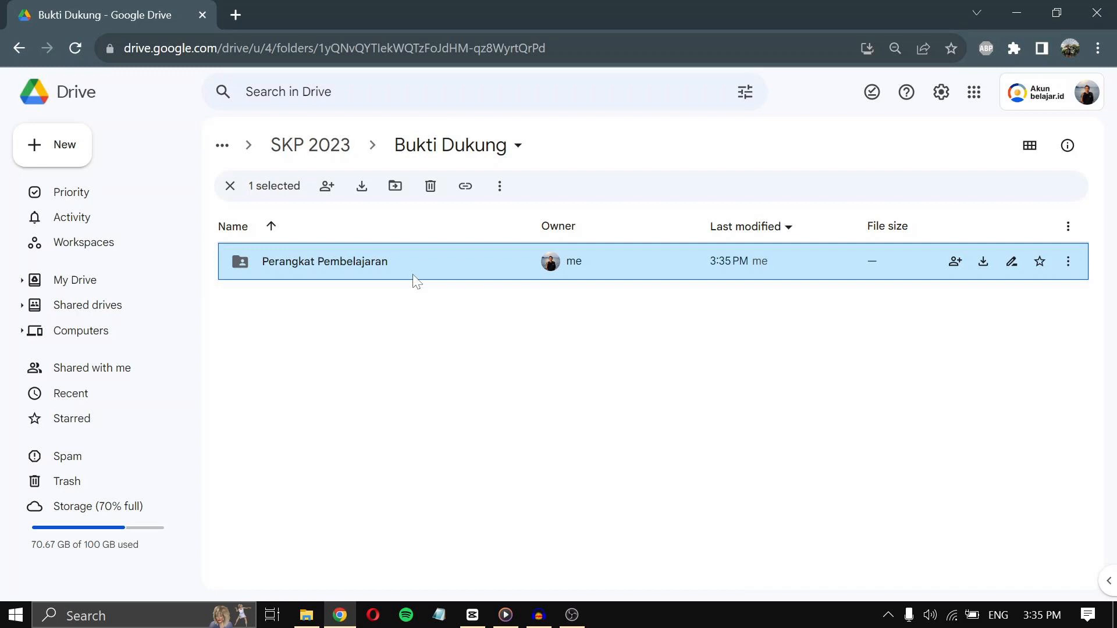
- Share the Perangkat Pembelajaran folder so anyone with the link has Viewer access
right_click(451, 270)
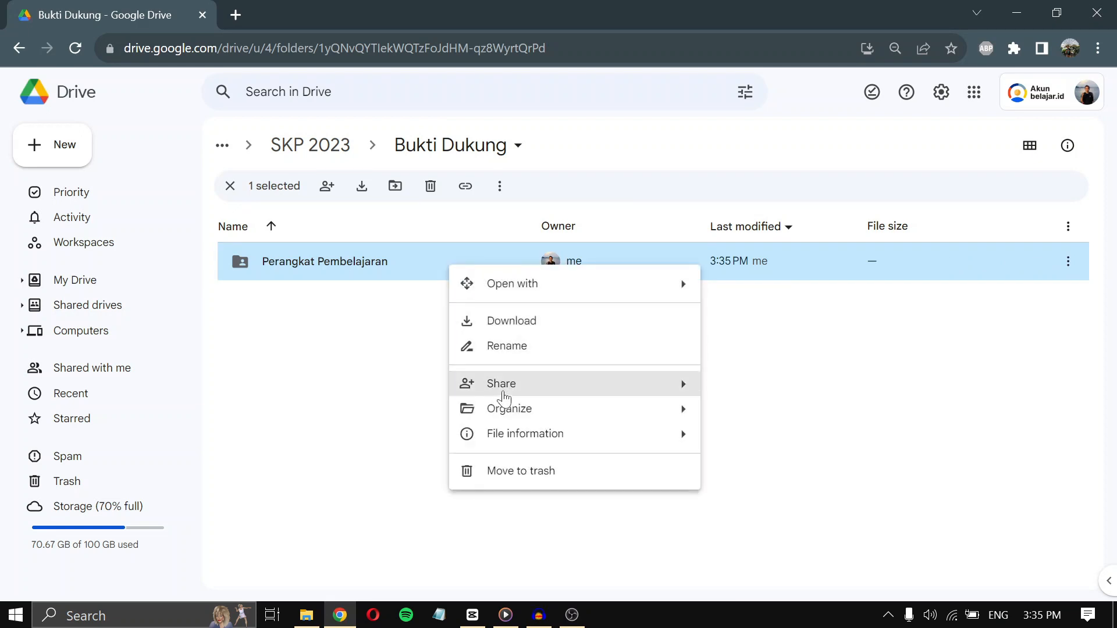
mouse_move(500, 391)
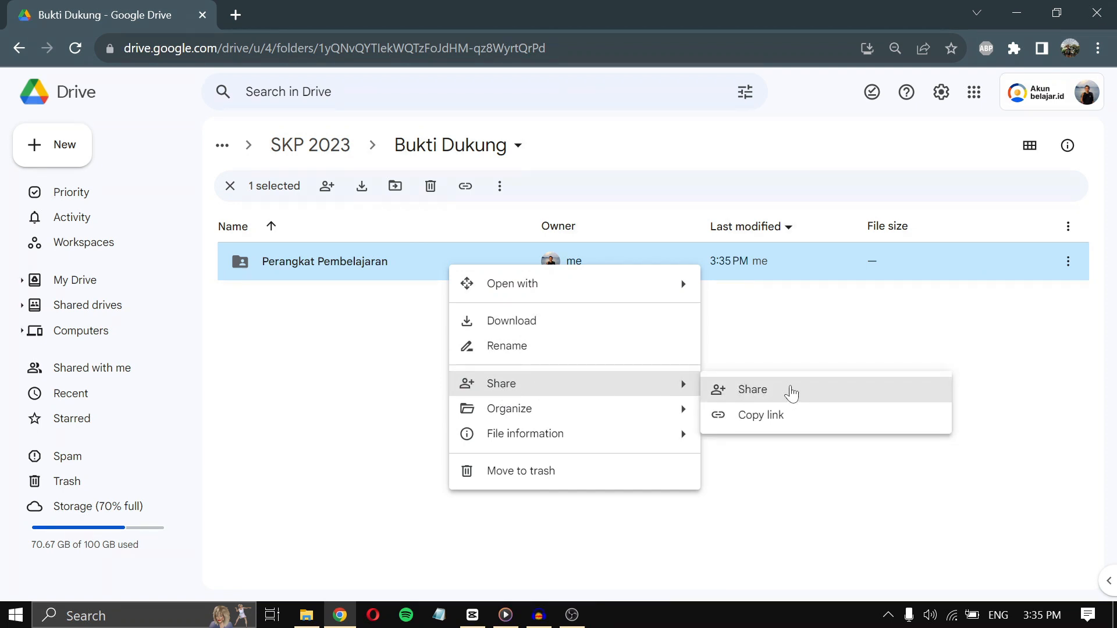
left_click(791, 394)
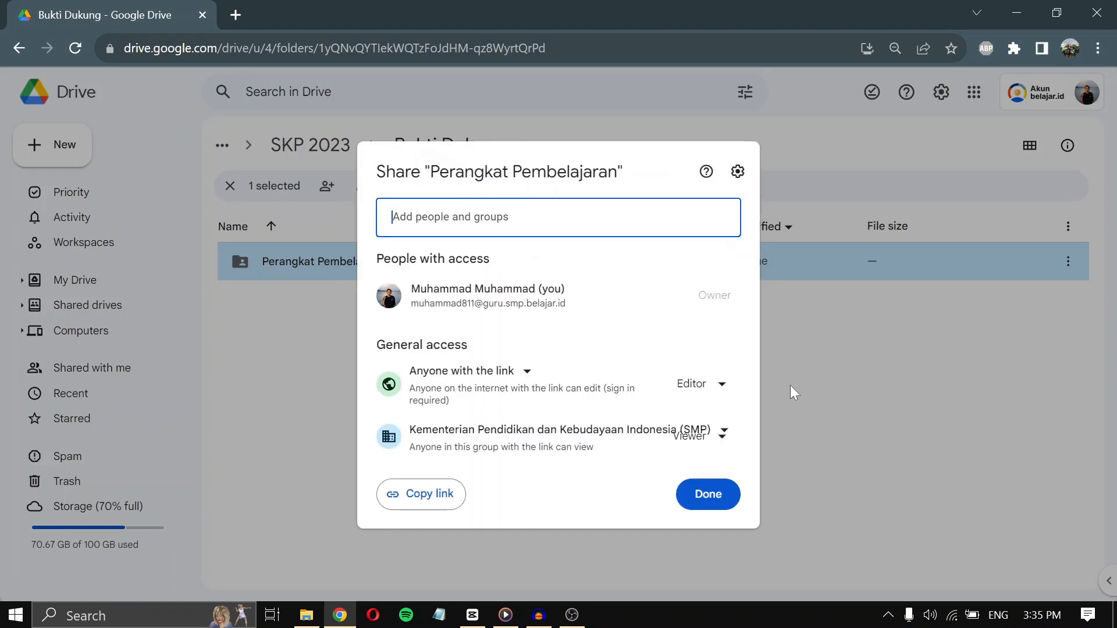
left_click(526, 372)
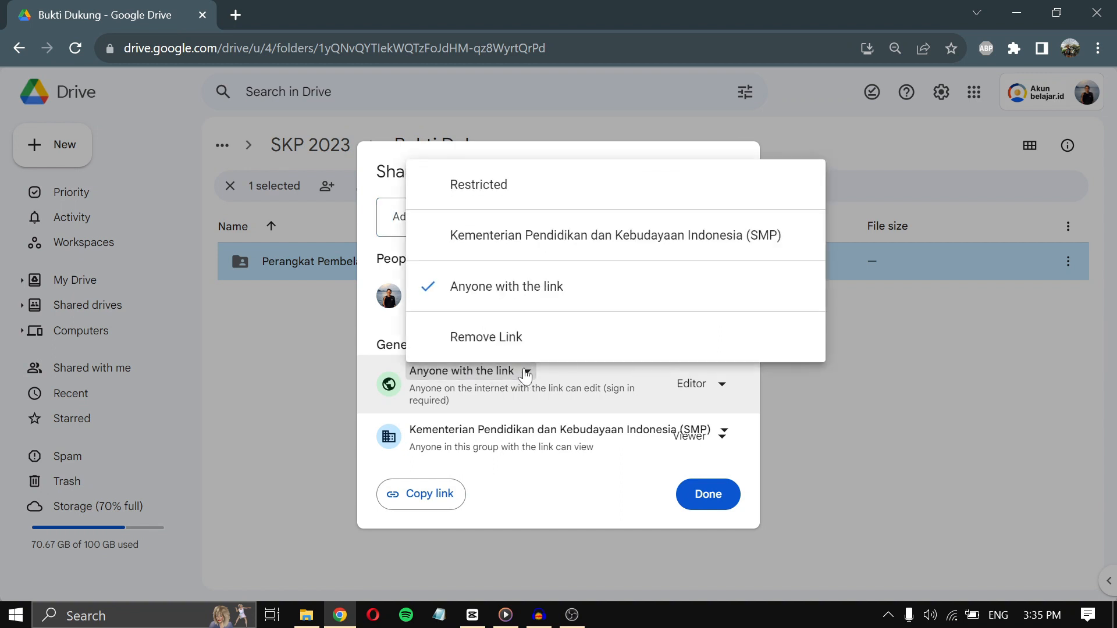
left_click(528, 299)
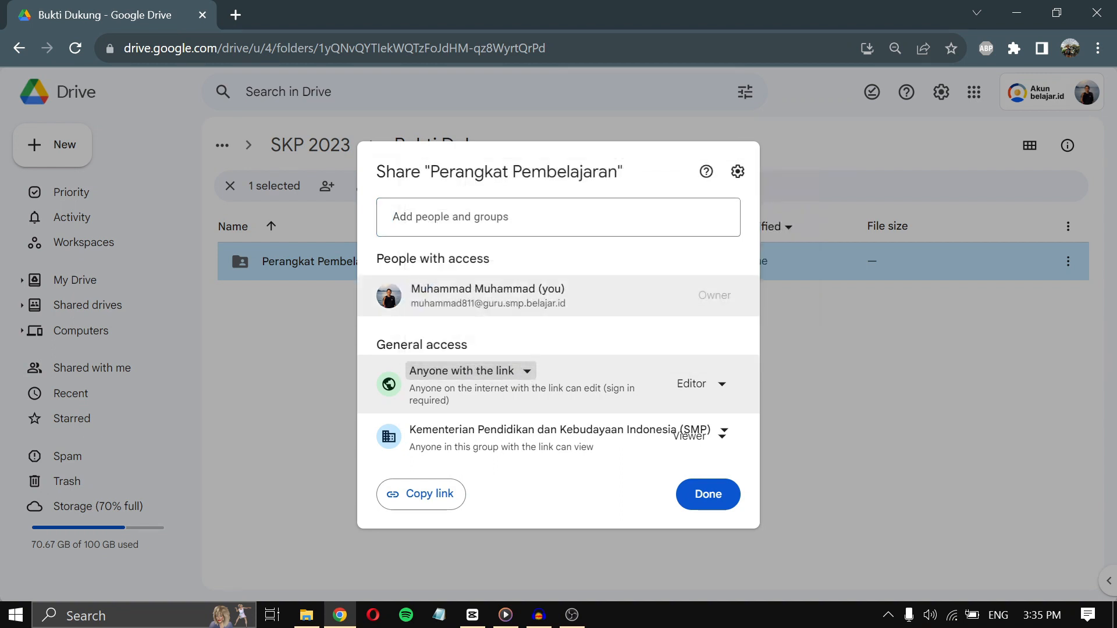
left_click(727, 387)
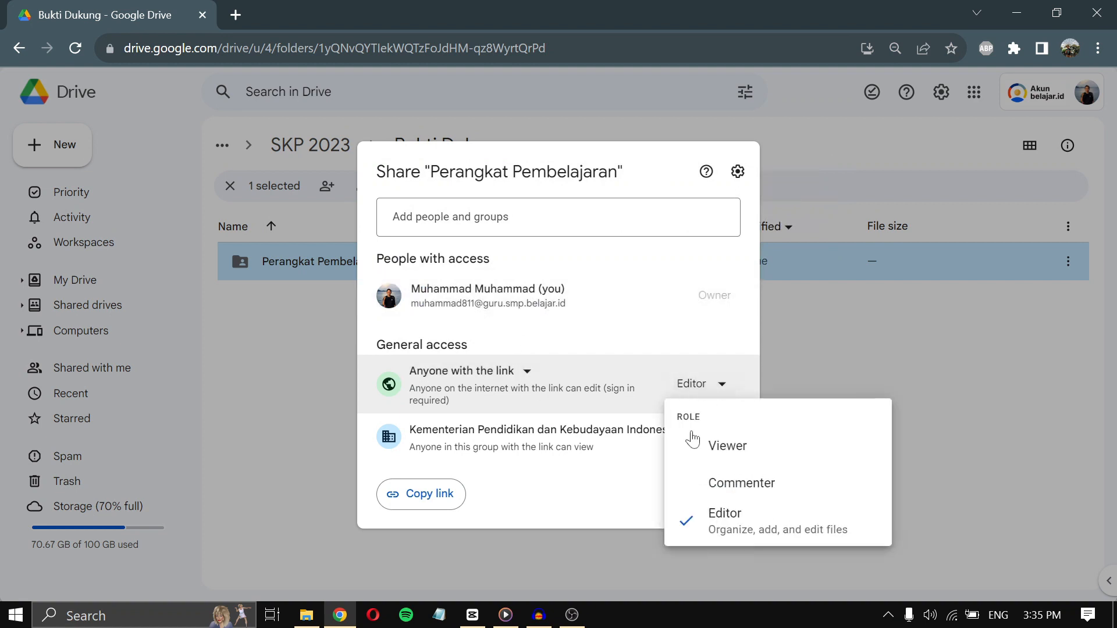
left_click(747, 461)
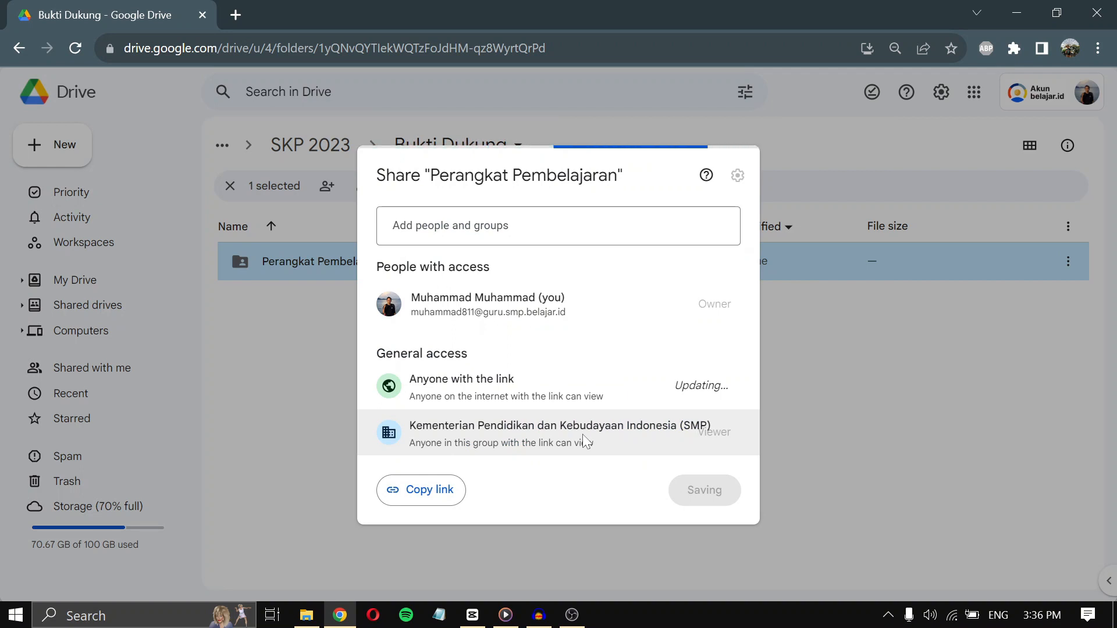
- Confirm Anyone with the link access and copy the folder's shareable link
left_click(621, 433)
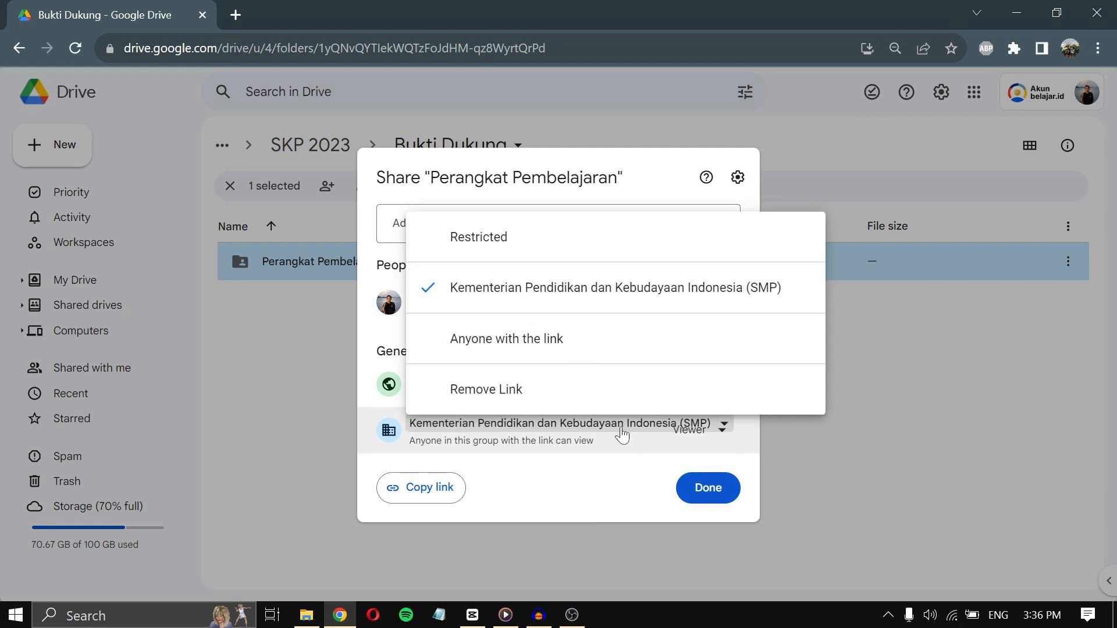
left_click(562, 348)
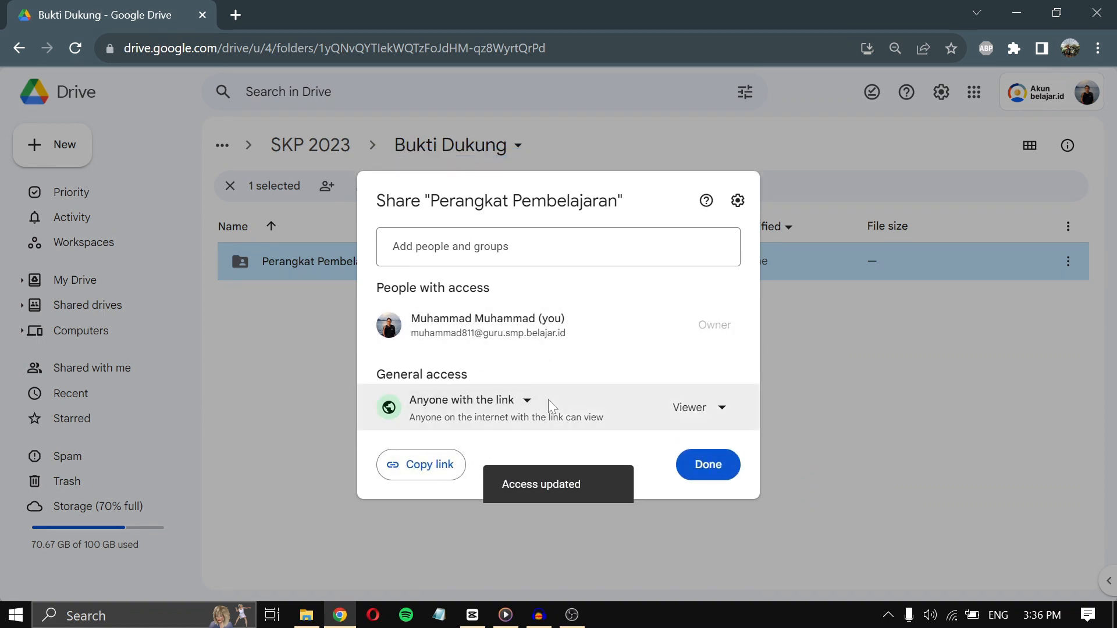
left_click(504, 403)
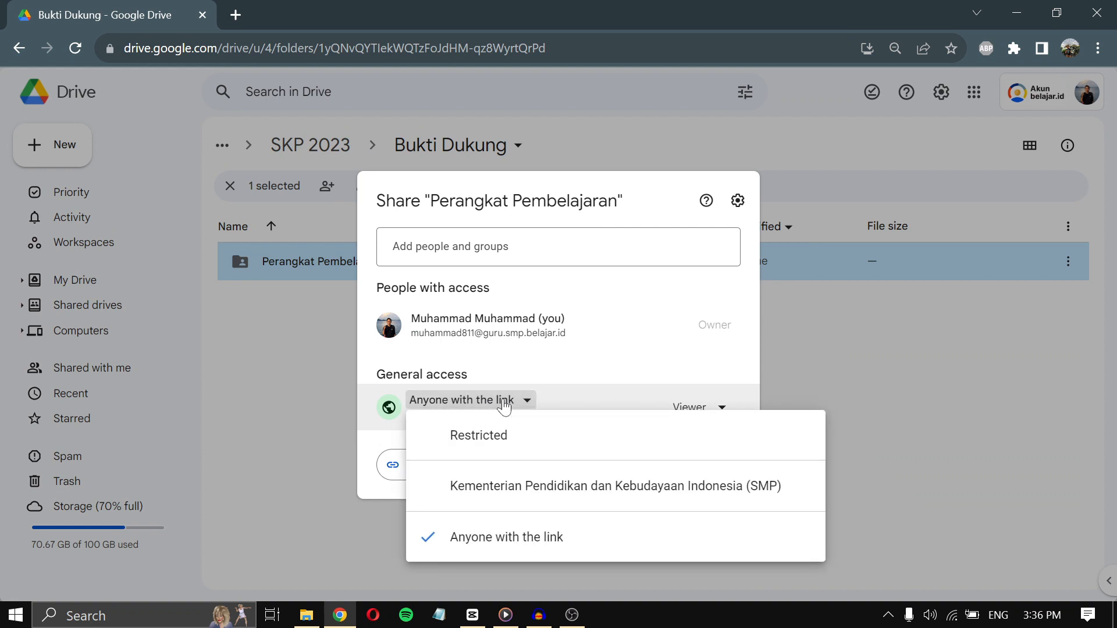
left_click(488, 537)
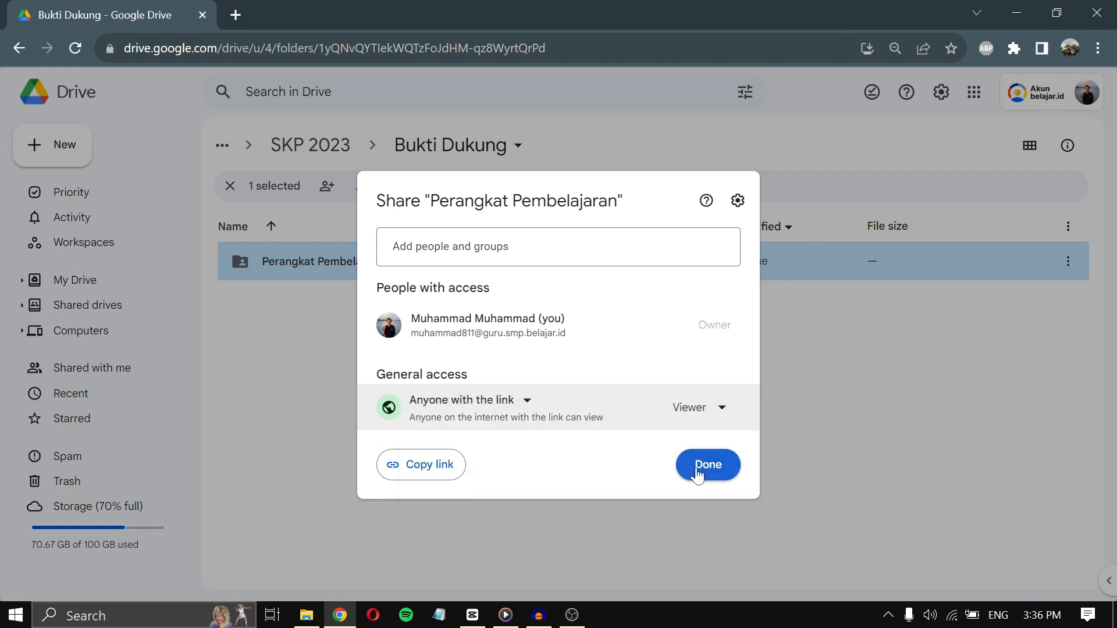
left_click(431, 472)
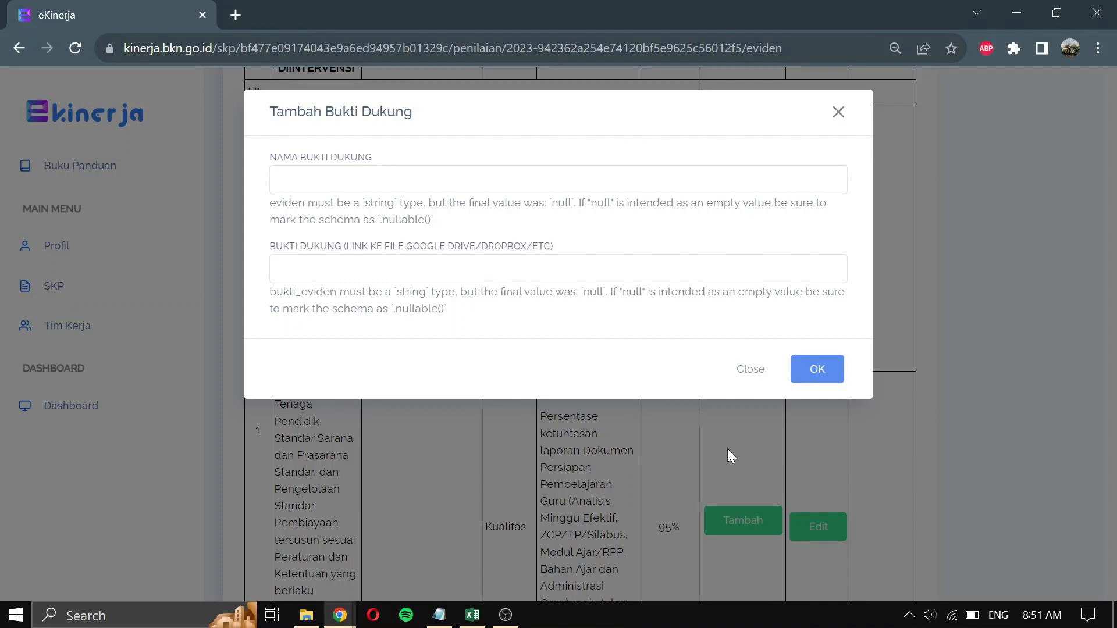
- Close the Tambah Bukti Dukung form unsaved and open the Kualitas row's realisation form
left_click(750, 369)
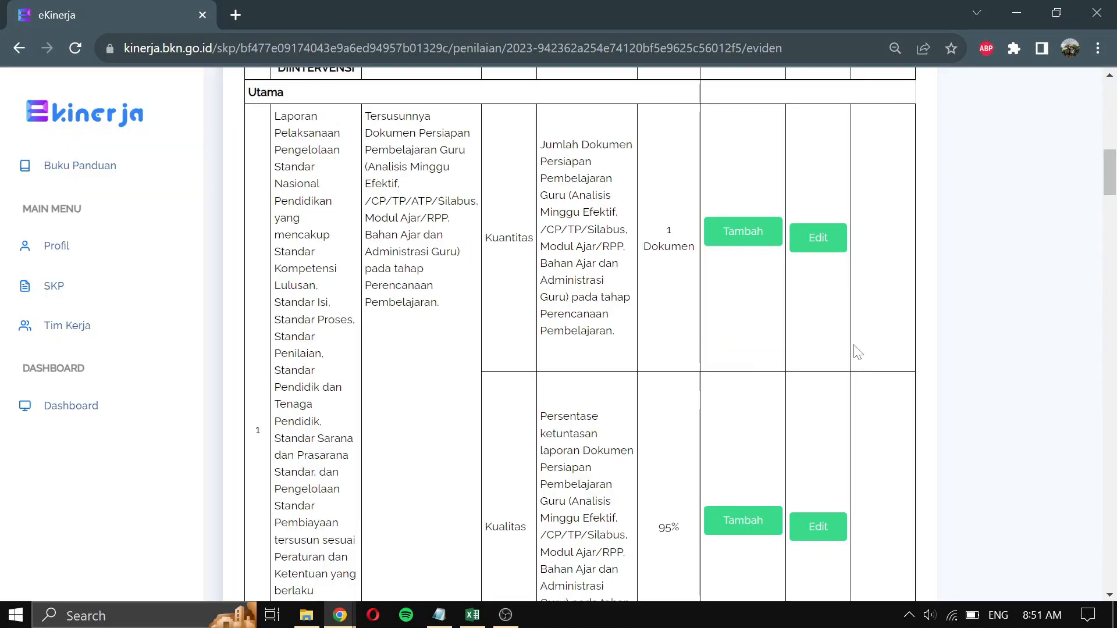
scroll(858, 352, "down", 3)
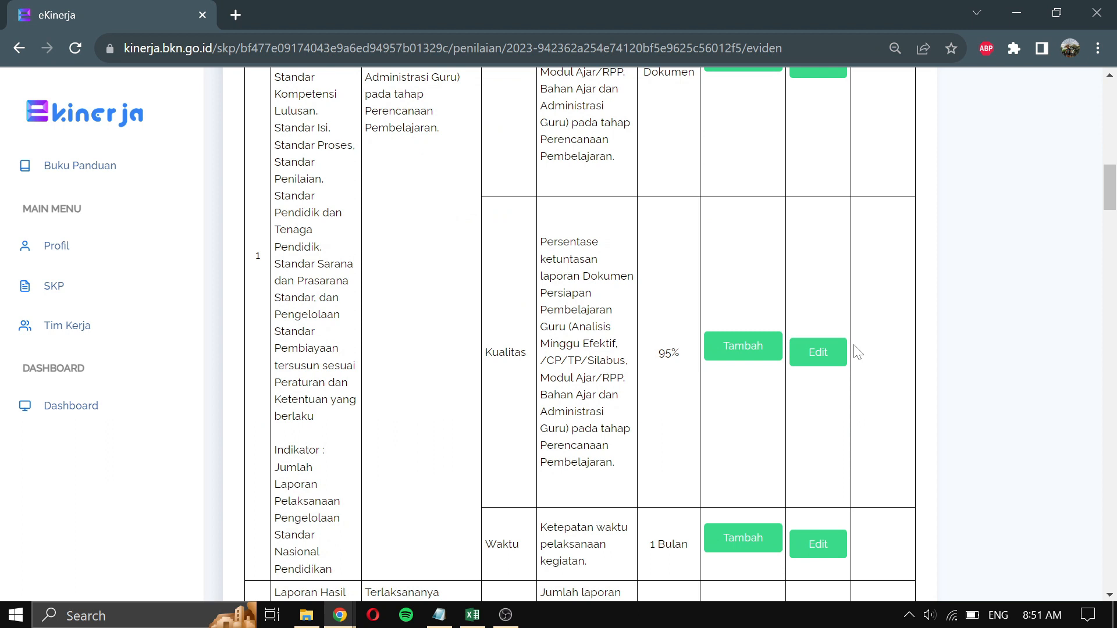
scroll(858, 352, "down", 2)
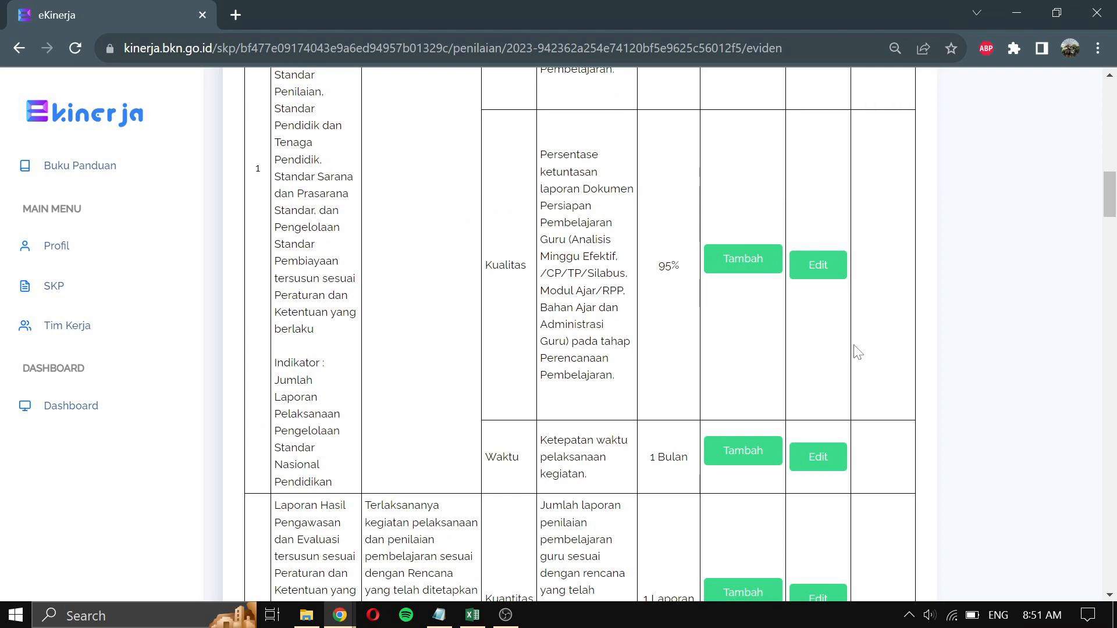
left_click(818, 266)
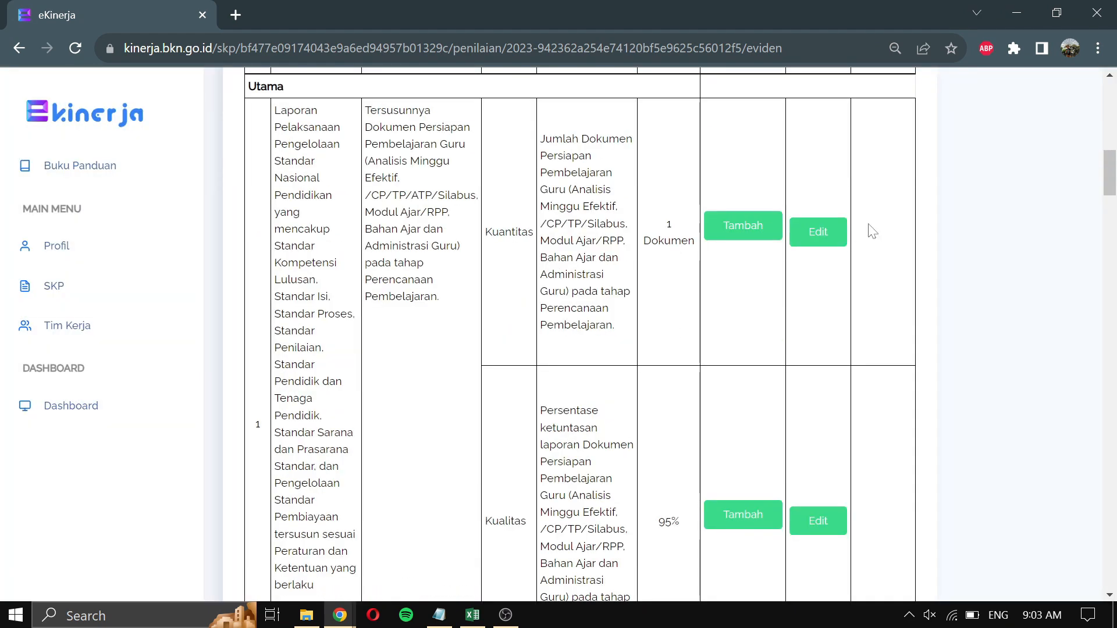
- Save the Kuantitas realisation as '1 Dokumen' with Sumber Data 'Google drive'
left_click(818, 232)
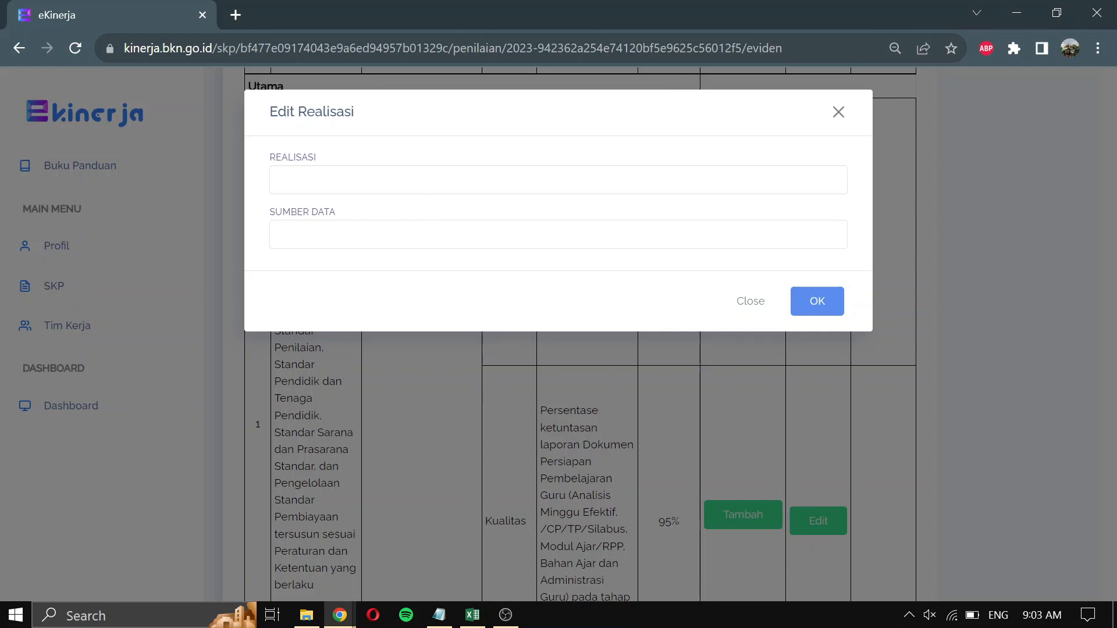
left_click(421, 181)
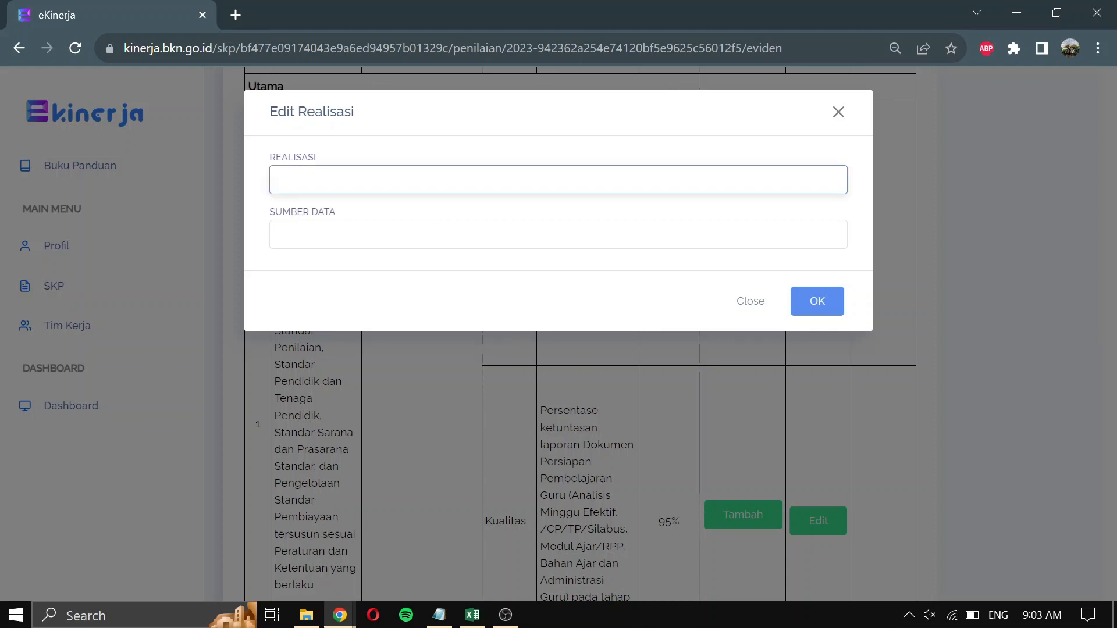
type("1 Dokumen")
key("Tab")
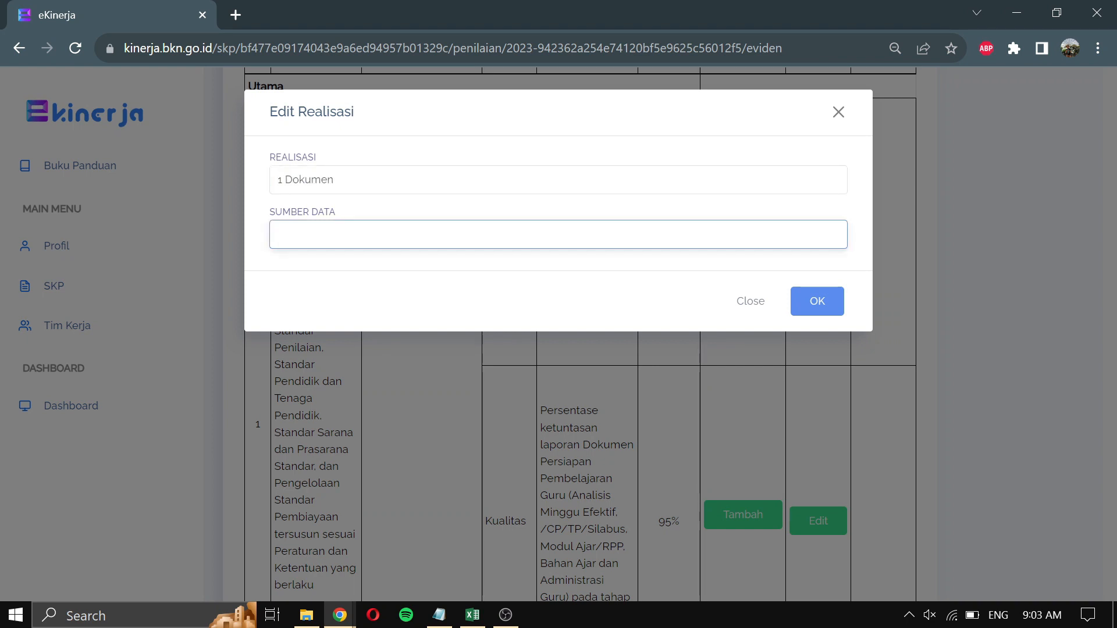
type("Google drive")
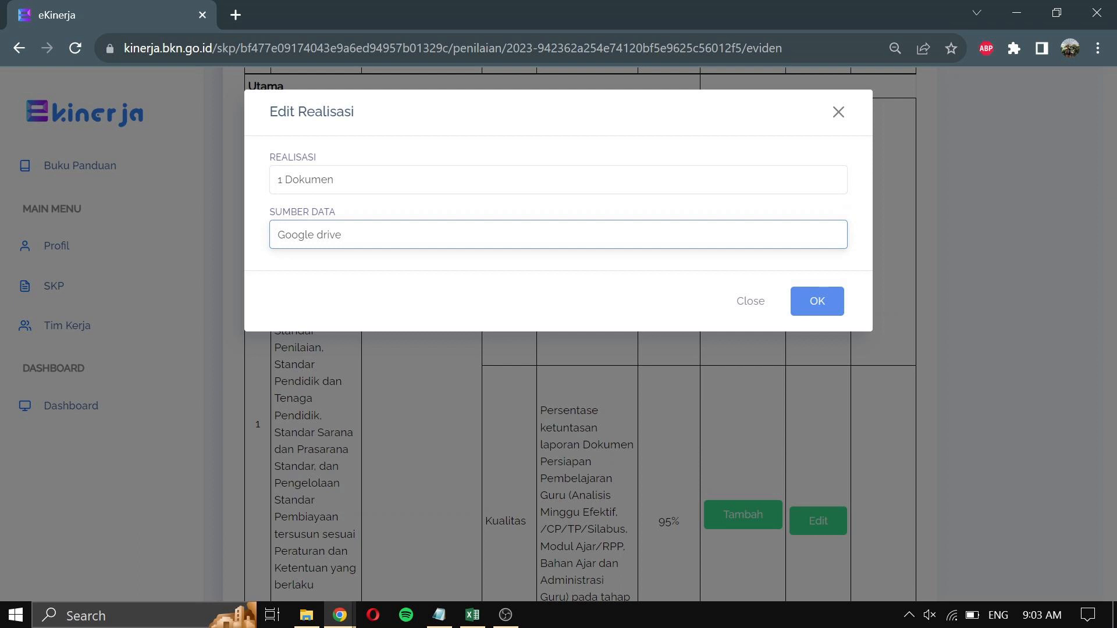
left_click(820, 301)
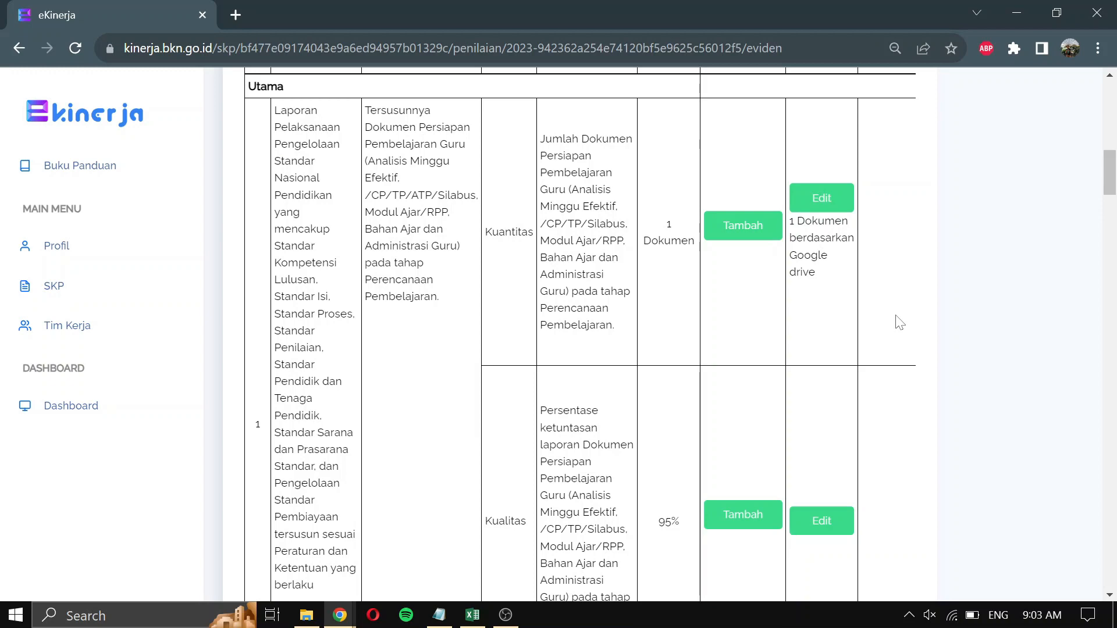
- Save the Kualitas realisation as '95%' with Sumber Data 'Google drive'
scroll(900, 323, "down", 9)
scroll(900, 323, "down", 3)
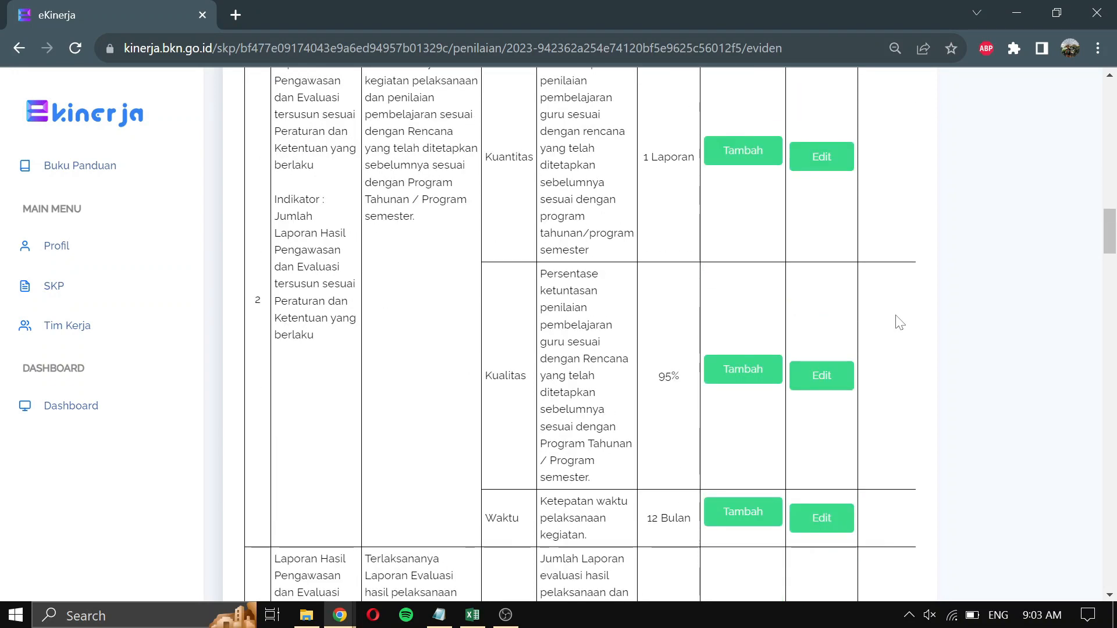
scroll(900, 322, "up", 10)
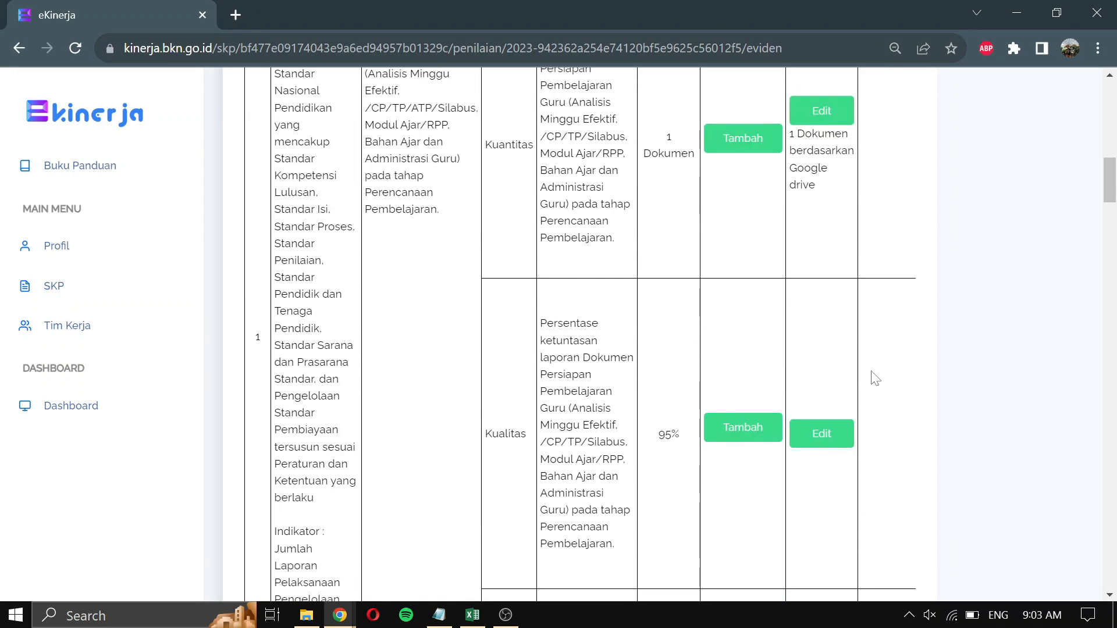
left_click(820, 440)
left_click(559, 180)
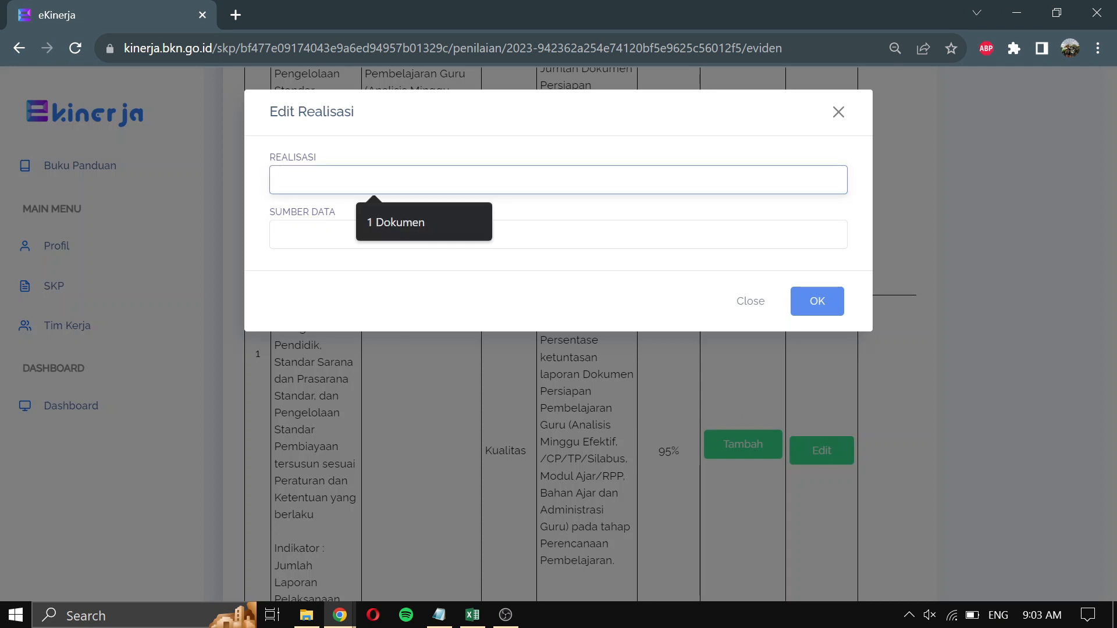
type("95%")
key("Tab")
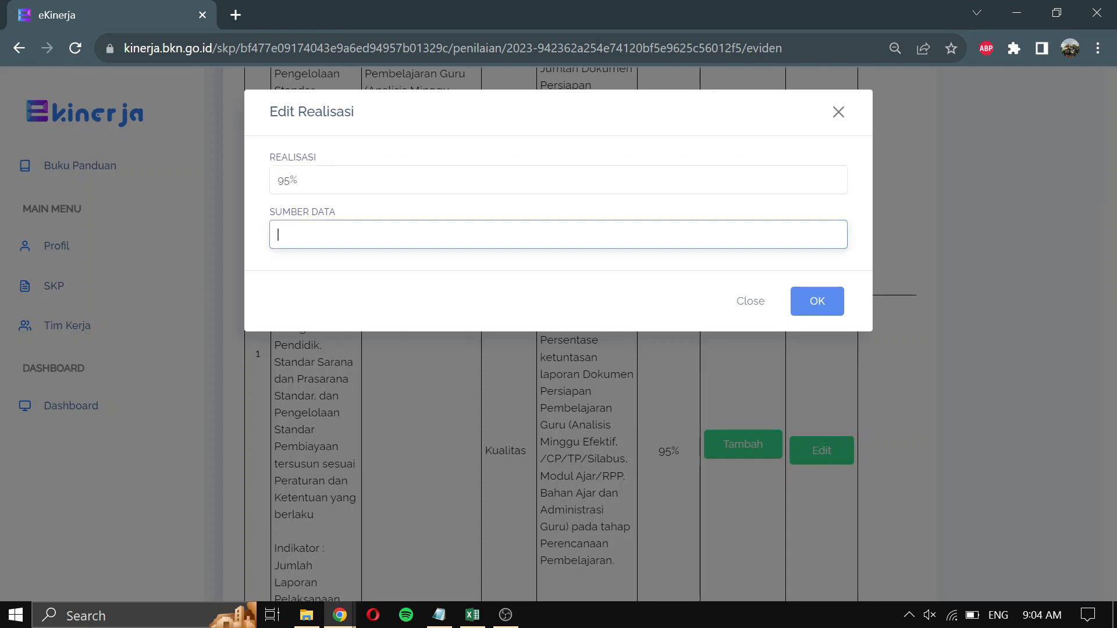
type("G")
left_click(426, 281)
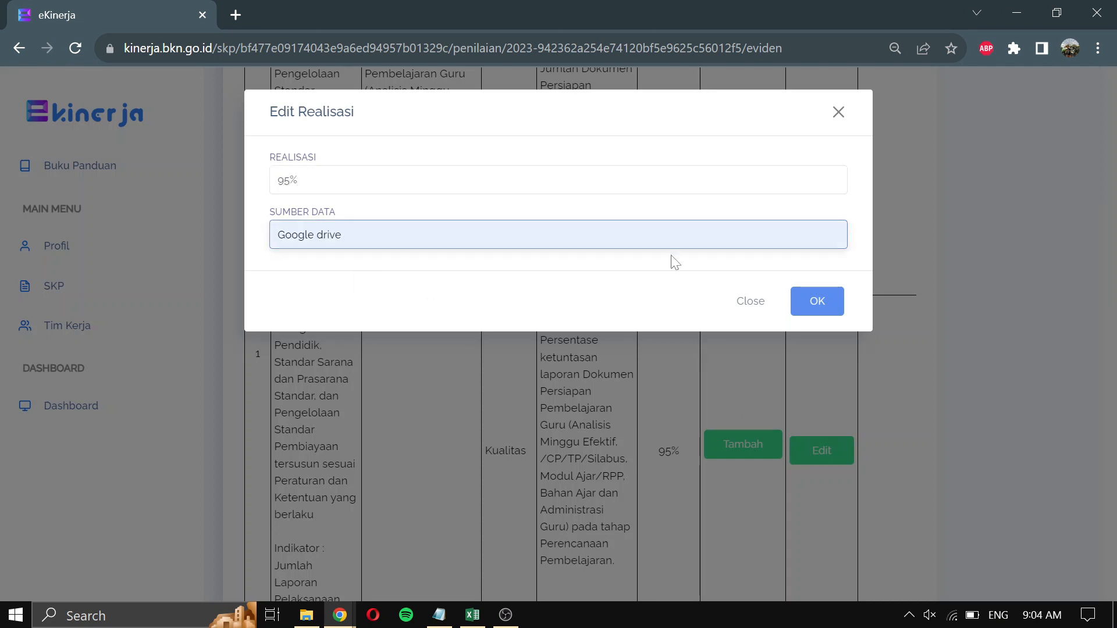
left_click(815, 301)
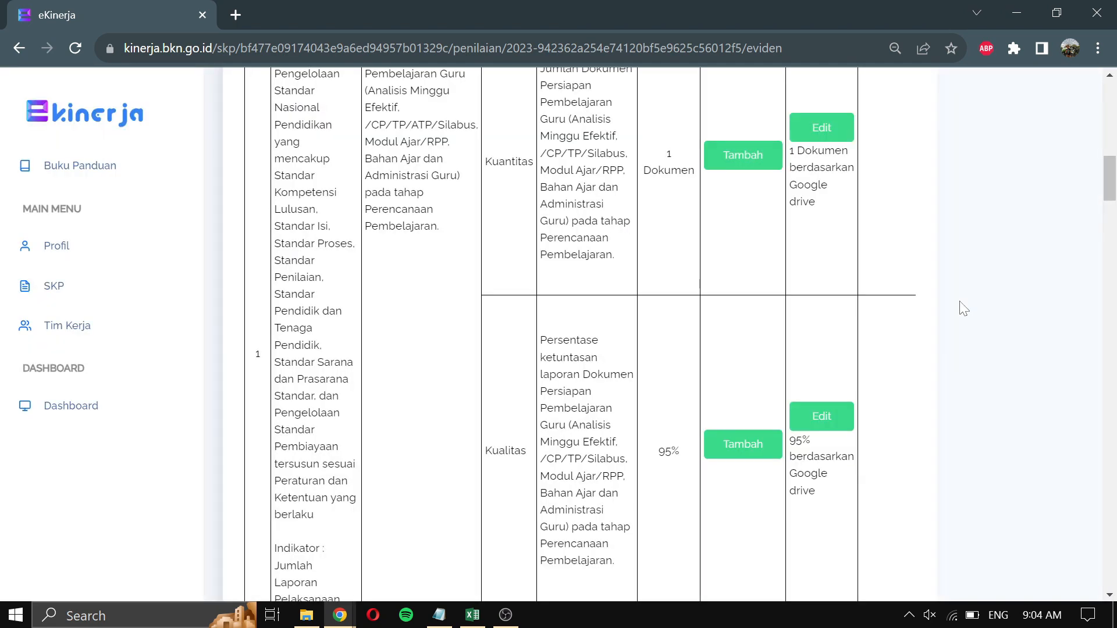
- Save the Waktu realisation as '1 Bulan' with Sumber Data 'Google drive'
scroll(715, 454, "down", 3)
left_click(838, 469)
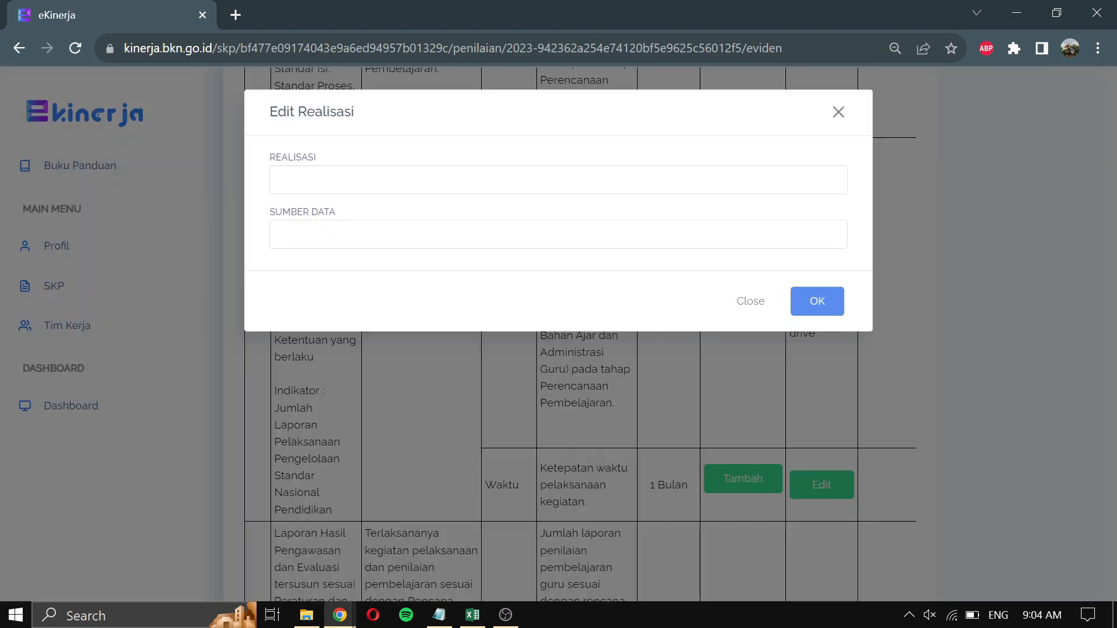
type("1 Bulan")
key("Tab")
type("Go")
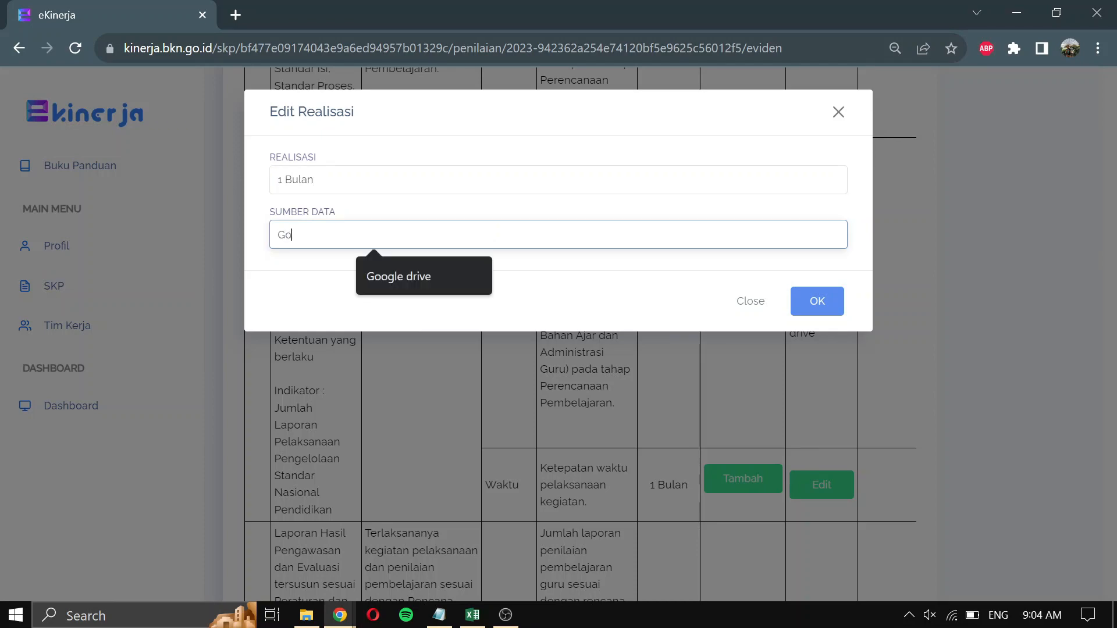
left_click(455, 271)
left_click(820, 300)
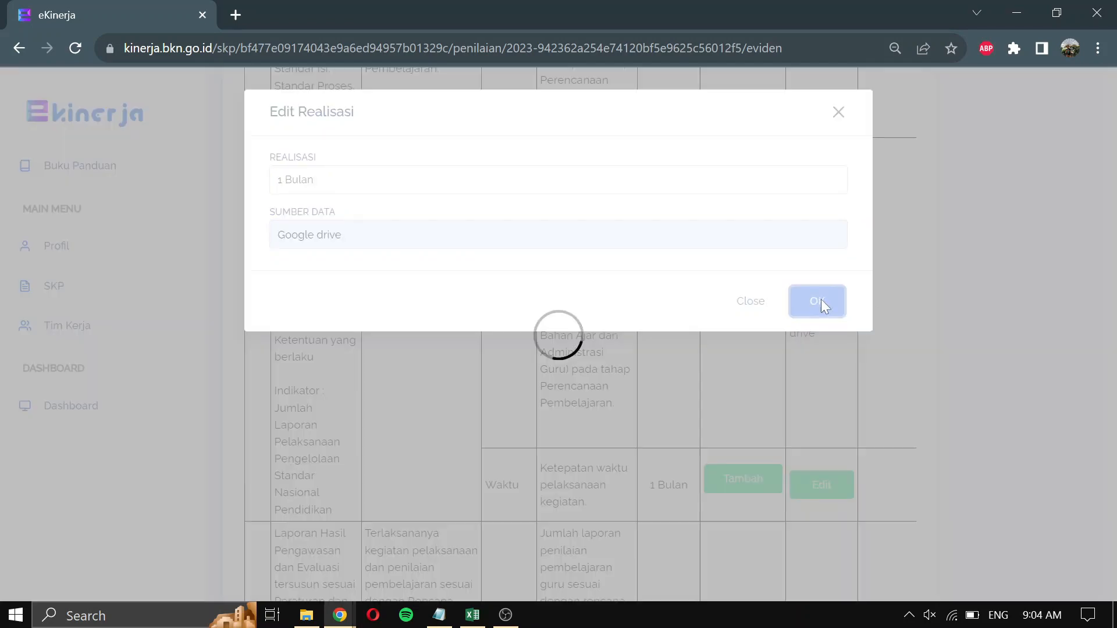
- Scroll back to the top of the page and return to the Daftar SKP list
scroll(983, 329, "down", 1)
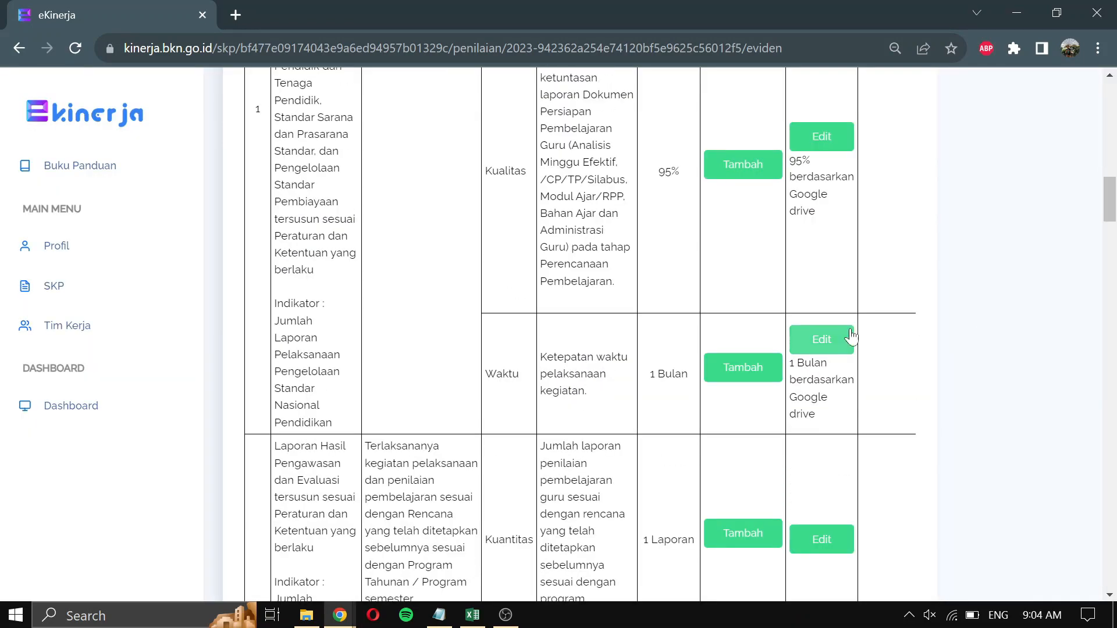
scroll(931, 328, "up", 6)
scroll(834, 285, "down", 5)
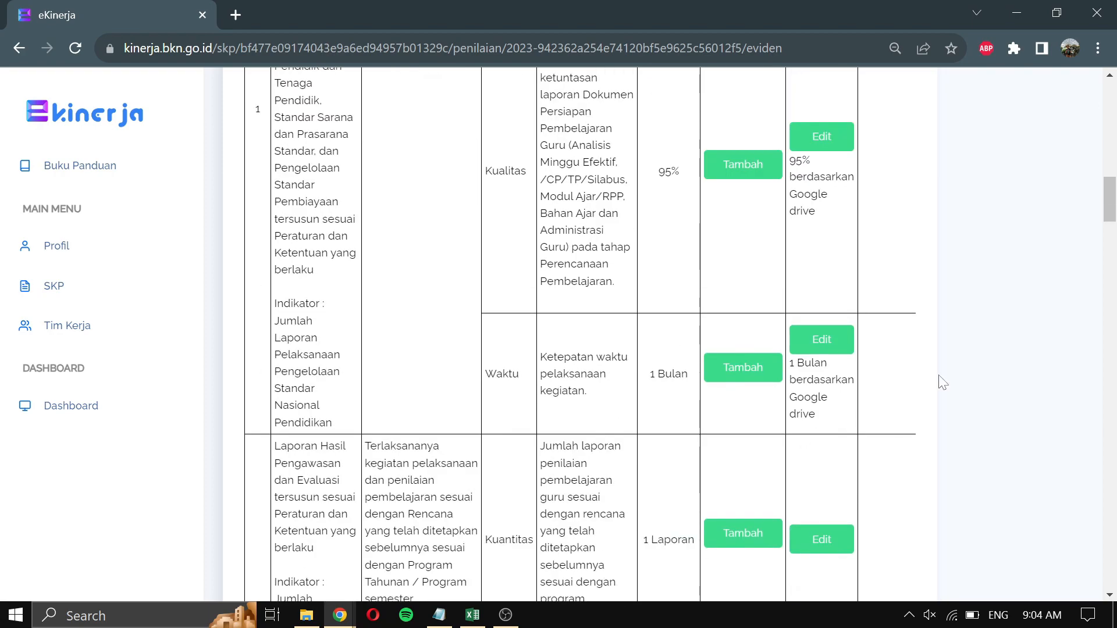
scroll(942, 384, "down", 15)
scroll(940, 381, "down", 20)
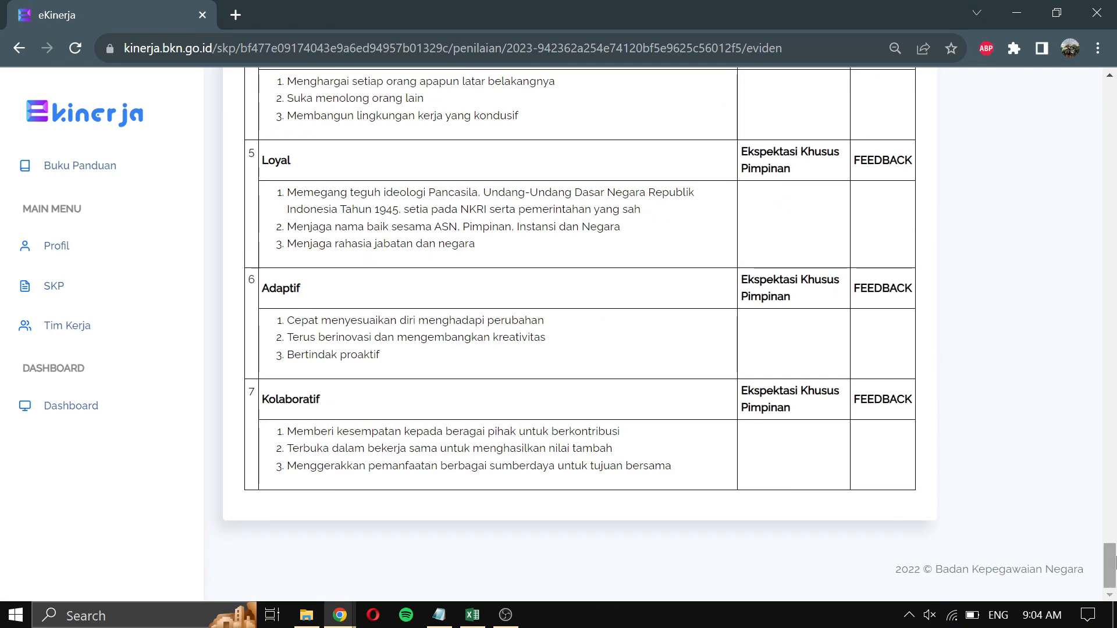
left_click_drag(1112, 561, 1116, 87)
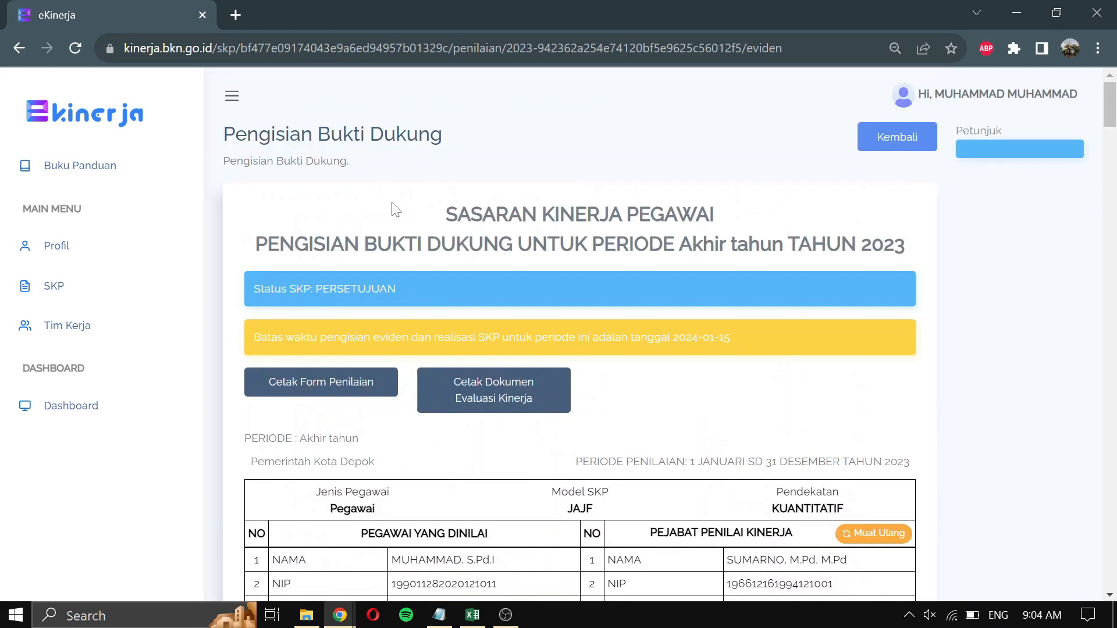
left_click(76, 288)
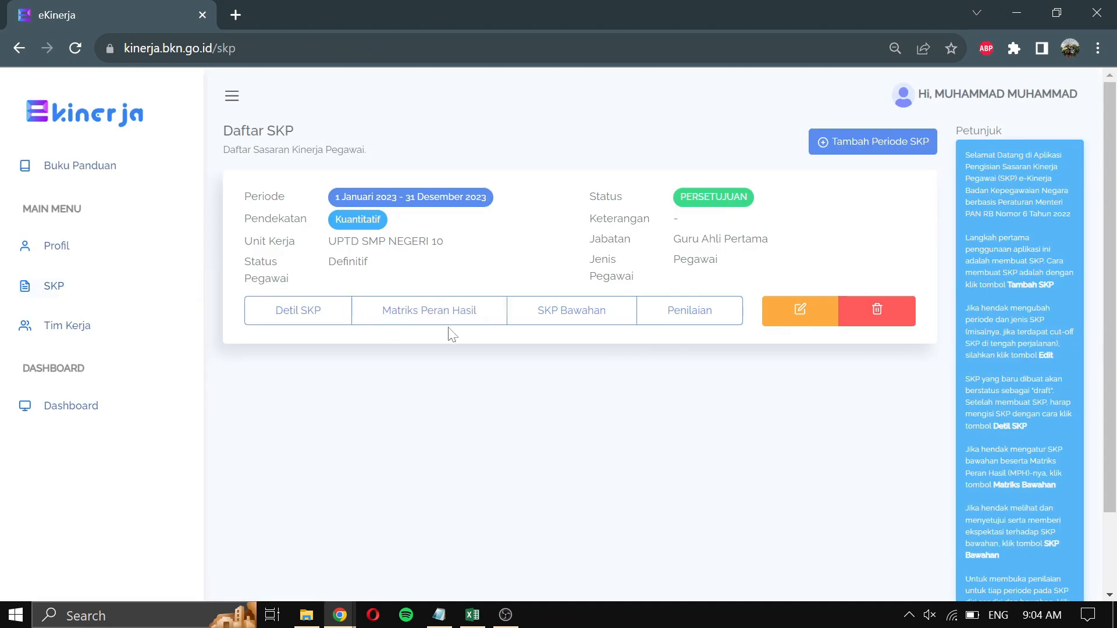